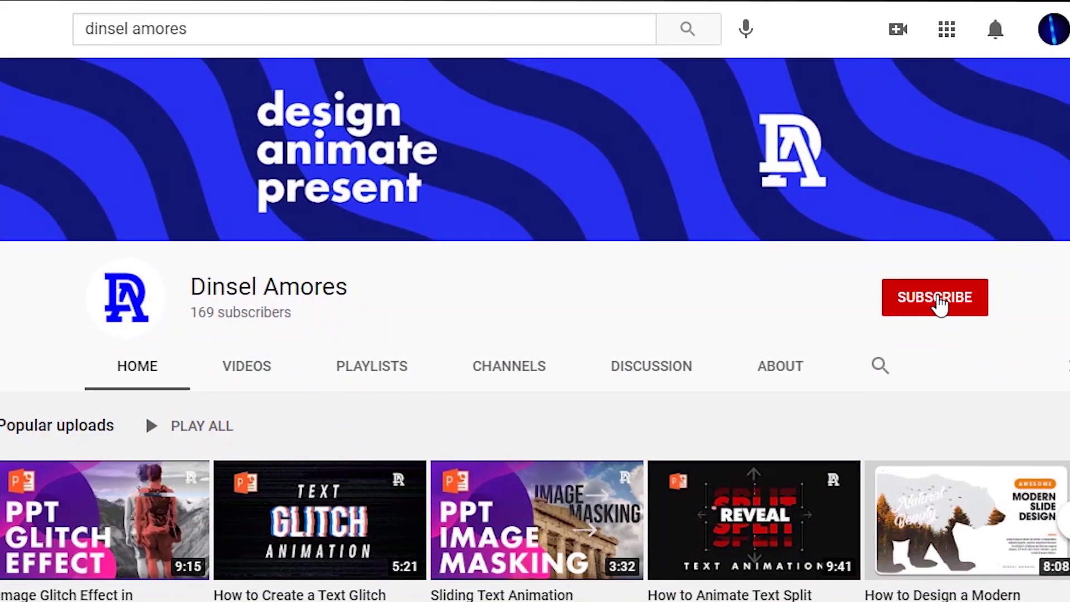
- Subscribe to the design channel on YouTube and set notifications to All
click(936, 297)
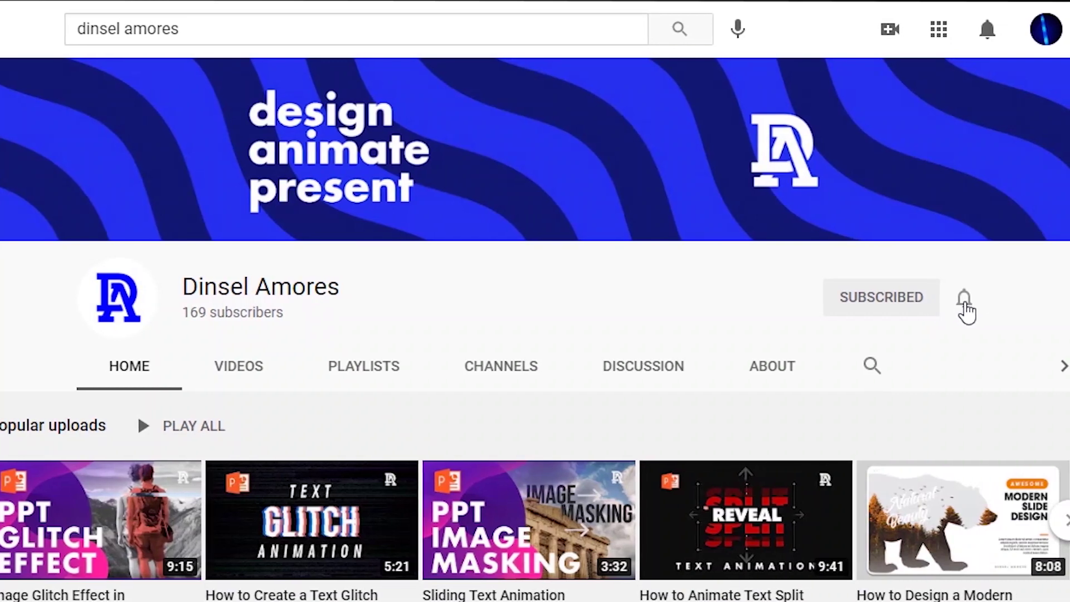
click(963, 304)
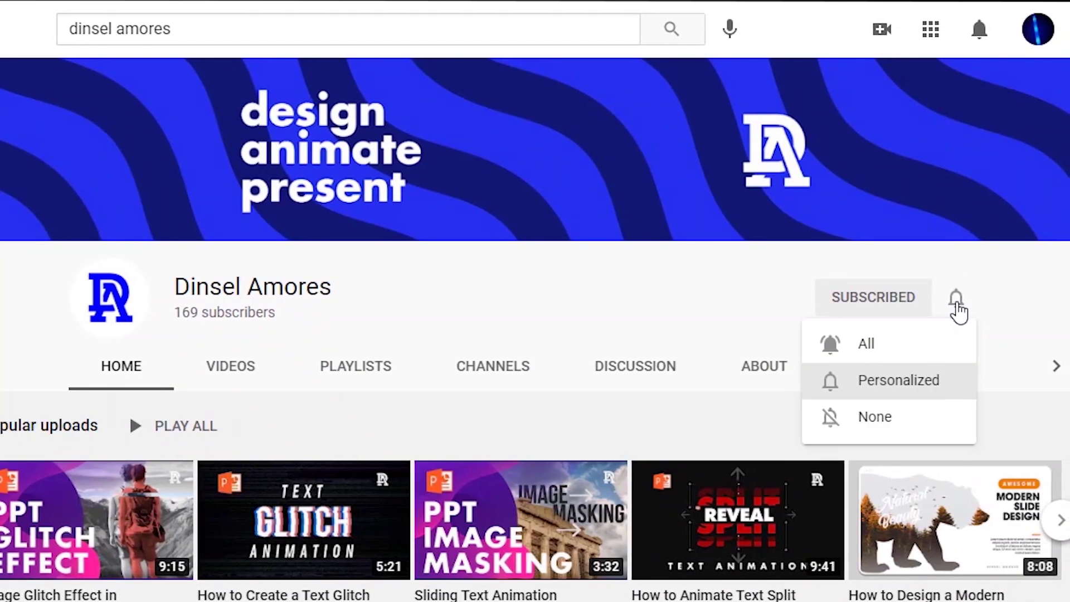
click(879, 342)
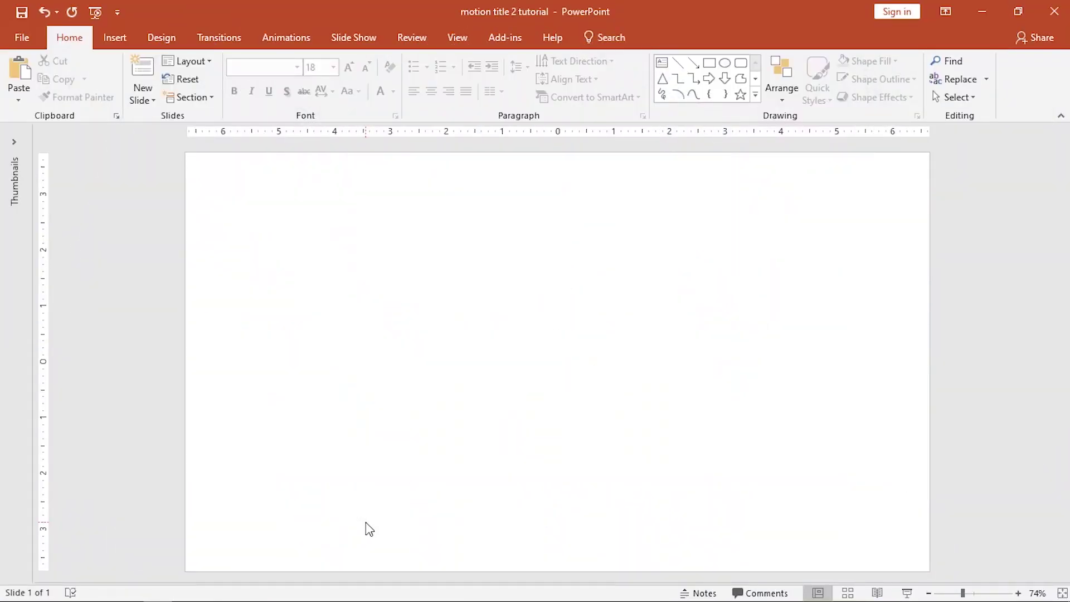
- With the Selection Pane shown, draw a rectangle near the slide centre and name it 'main border'
click(955, 97)
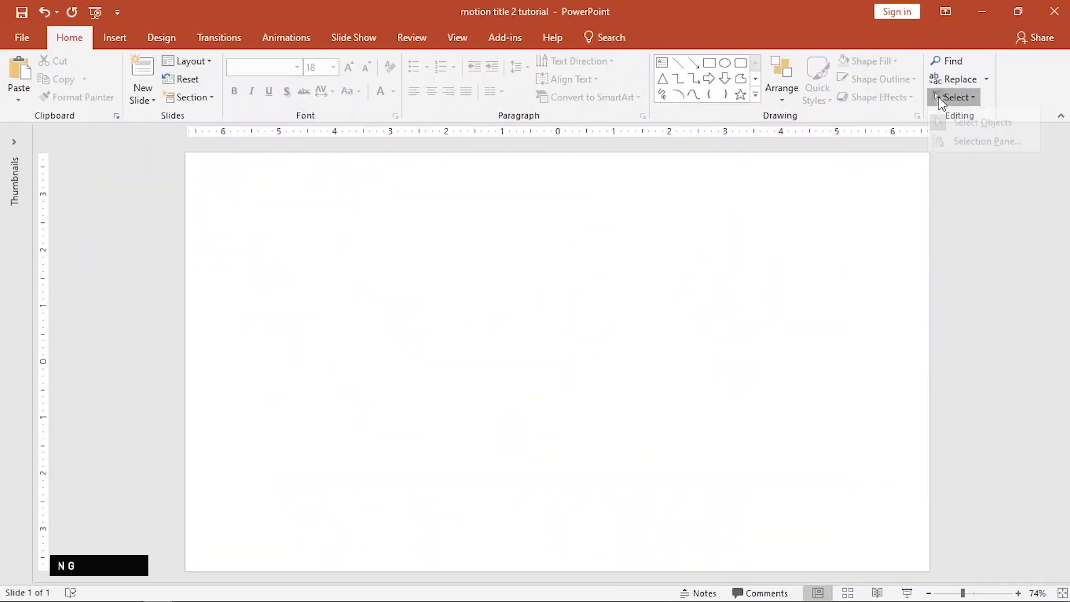
click(957, 156)
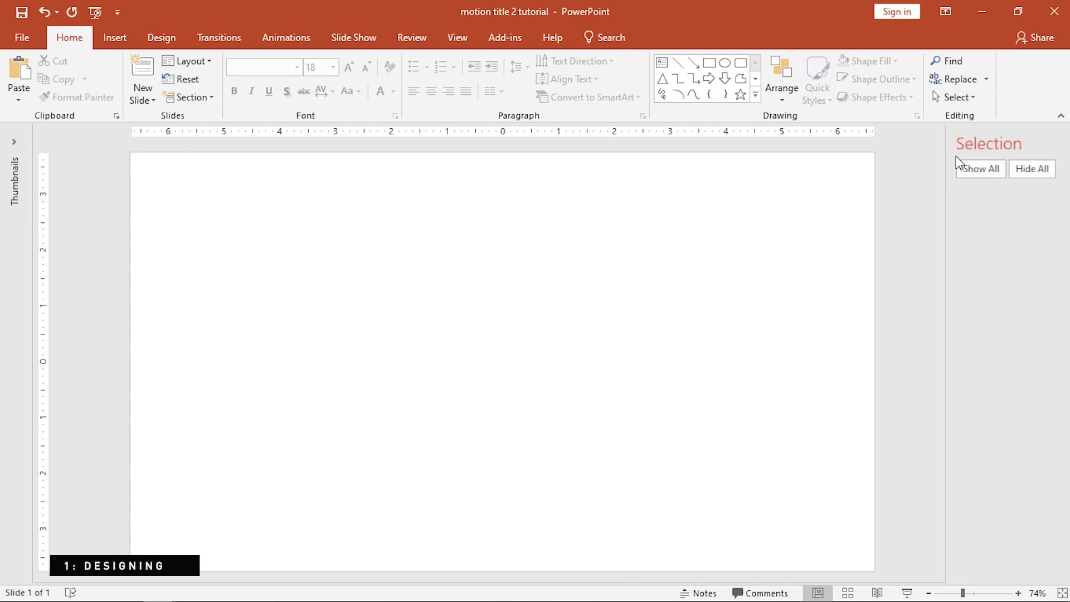
click(708, 64)
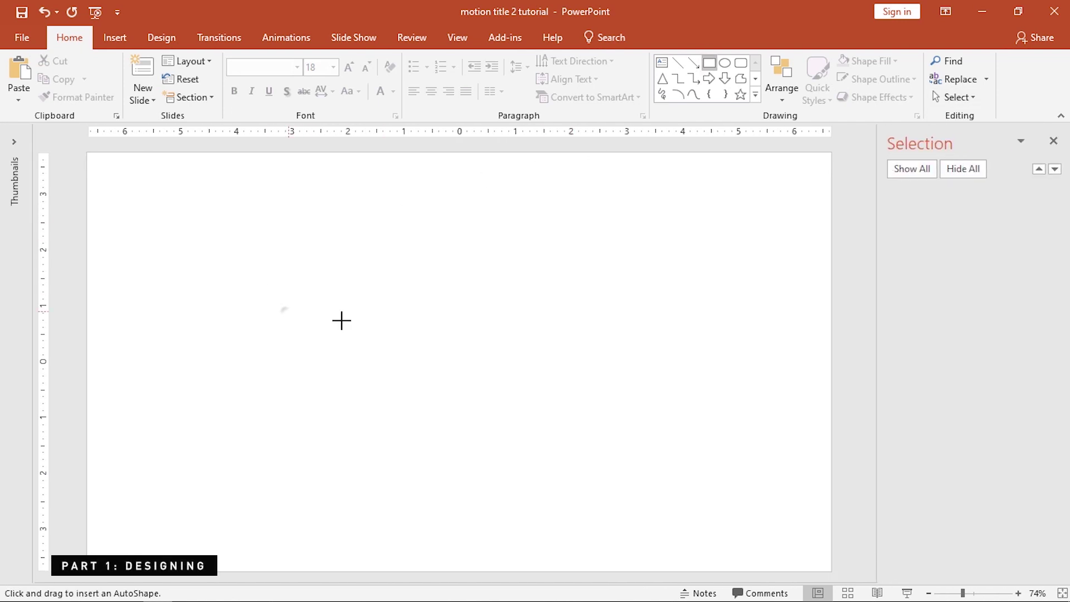
drag(285, 310, 586, 423)
double_click(915, 198)
text(mai)
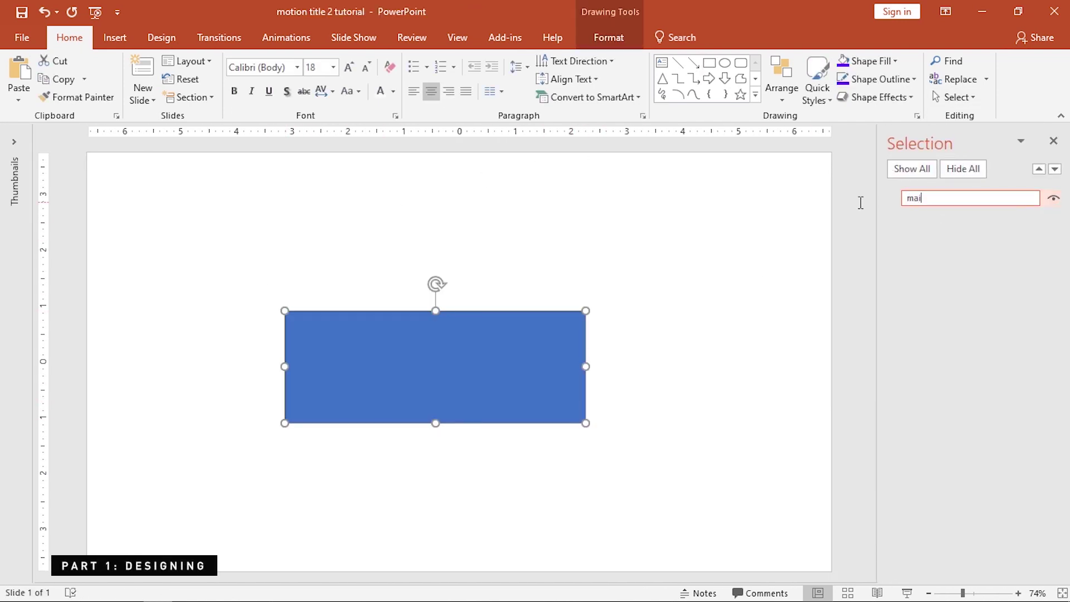
text(n border)
key(Return)
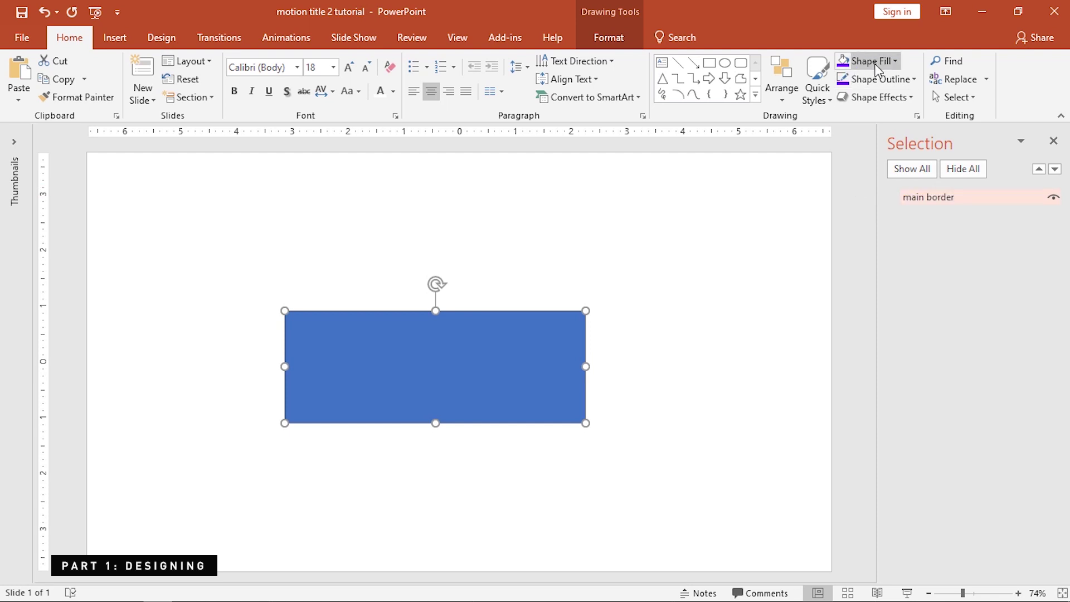
- Give the main border no fill and a purple outline
click(894, 61)
click(868, 199)
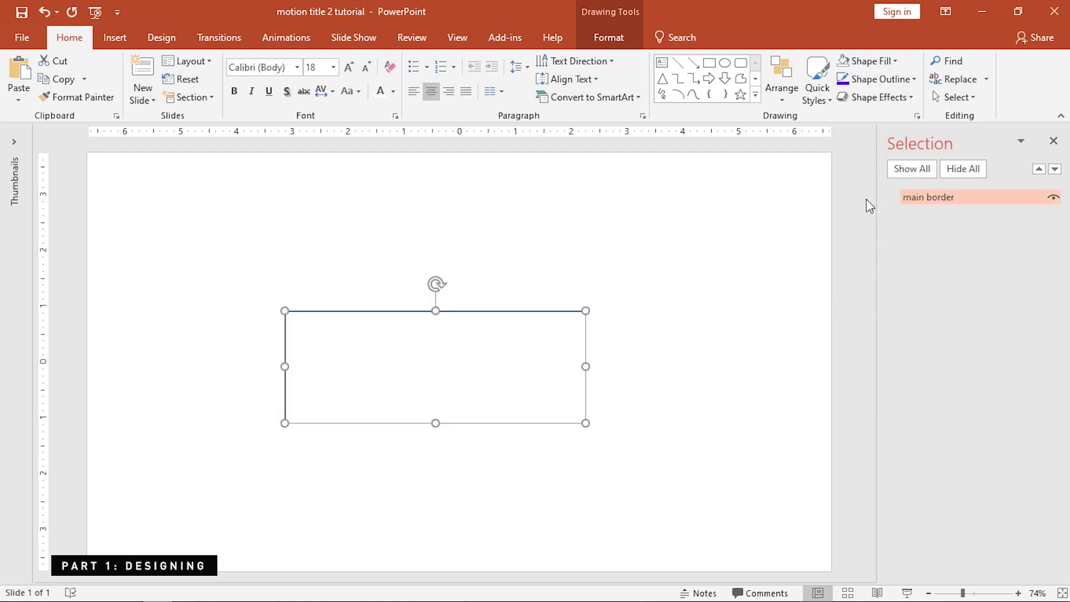
click(880, 79)
click(893, 241)
click(342, 260)
click(295, 261)
drag(362, 233, 738, 138)
click(760, 220)
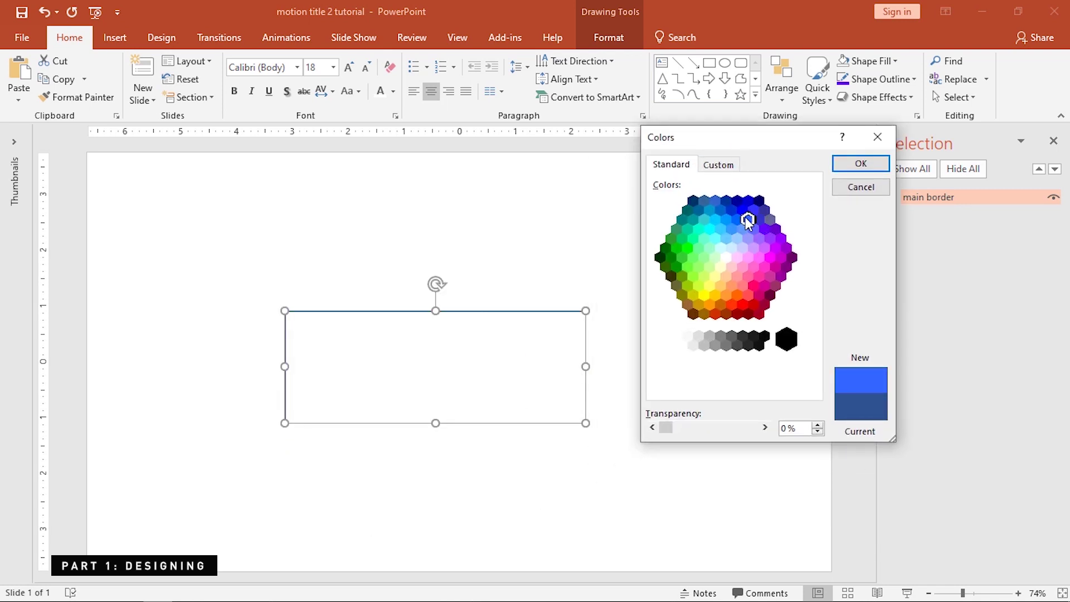
click(766, 229)
click(843, 162)
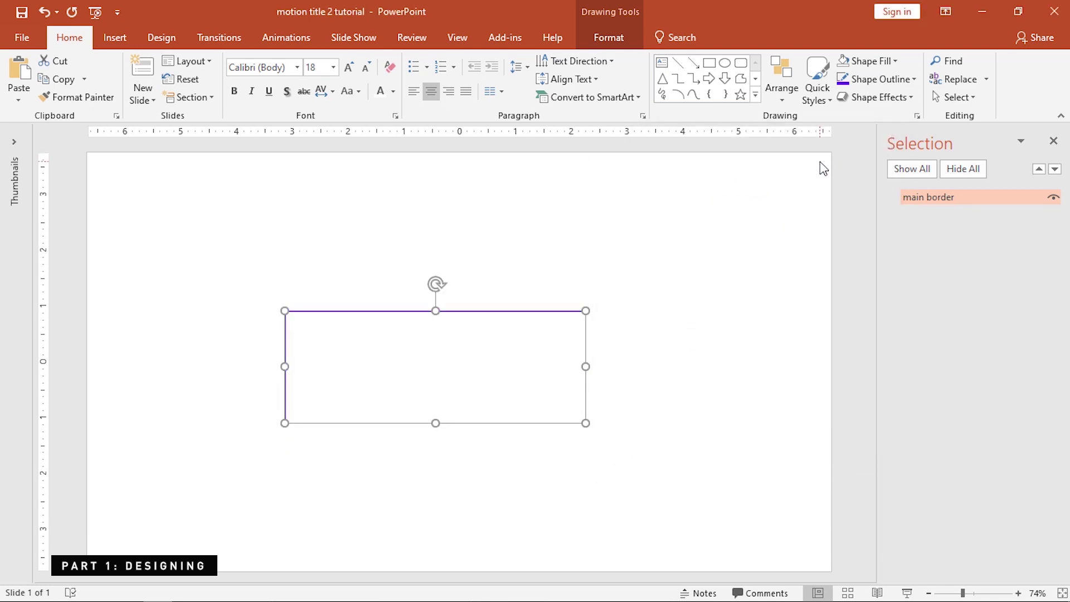
- Set the main border's outline width to 10 pt
click(881, 79)
mouse_move(915, 301)
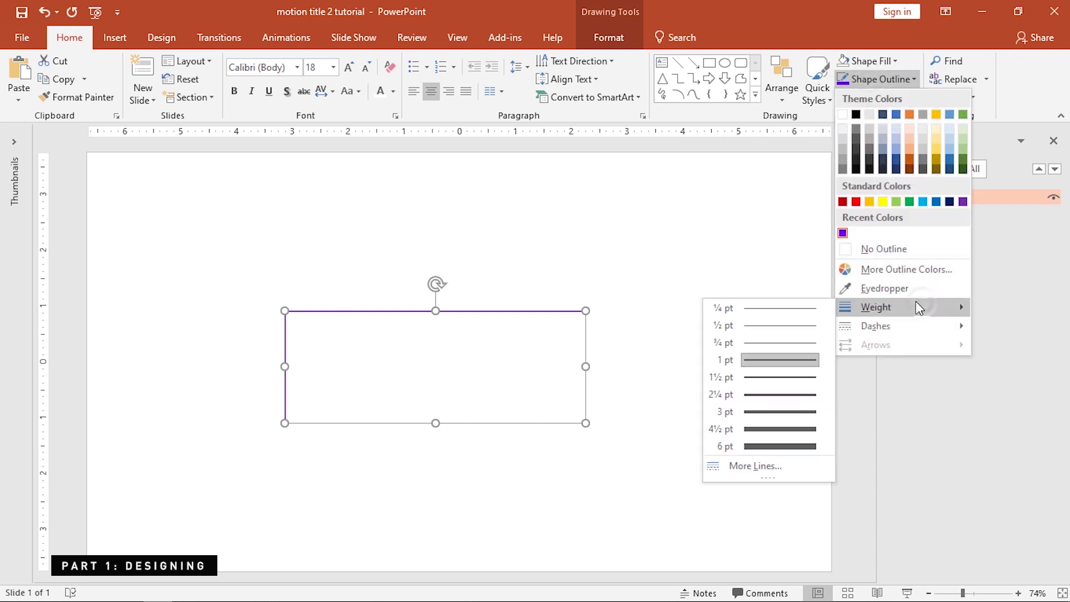
click(760, 471)
click(151, 362)
text(0)
key(Return)
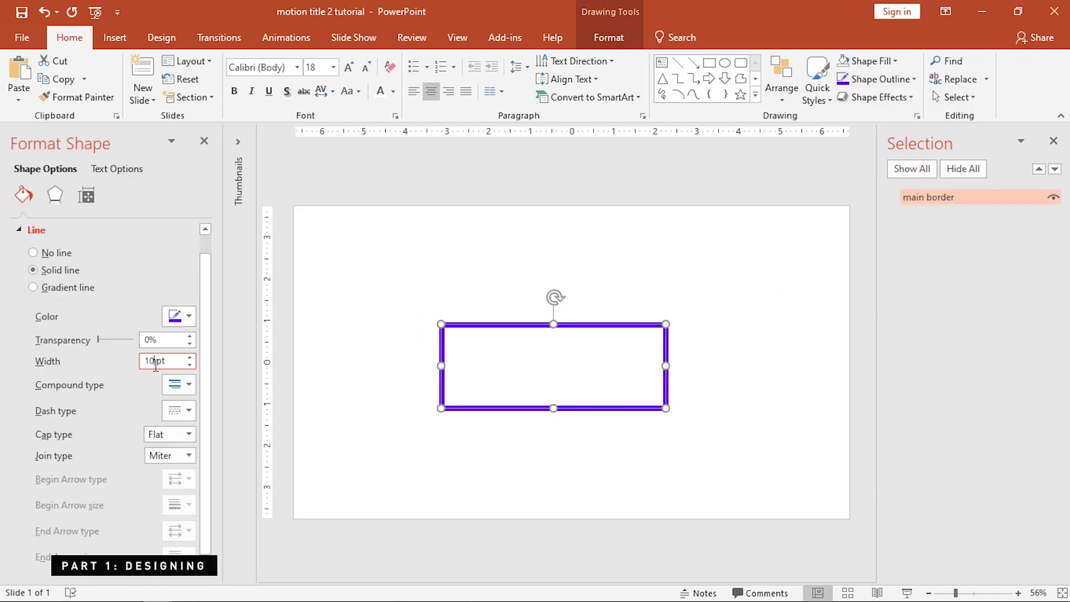
click(204, 141)
- Align the main border to the slide's centre and middle
click(614, 39)
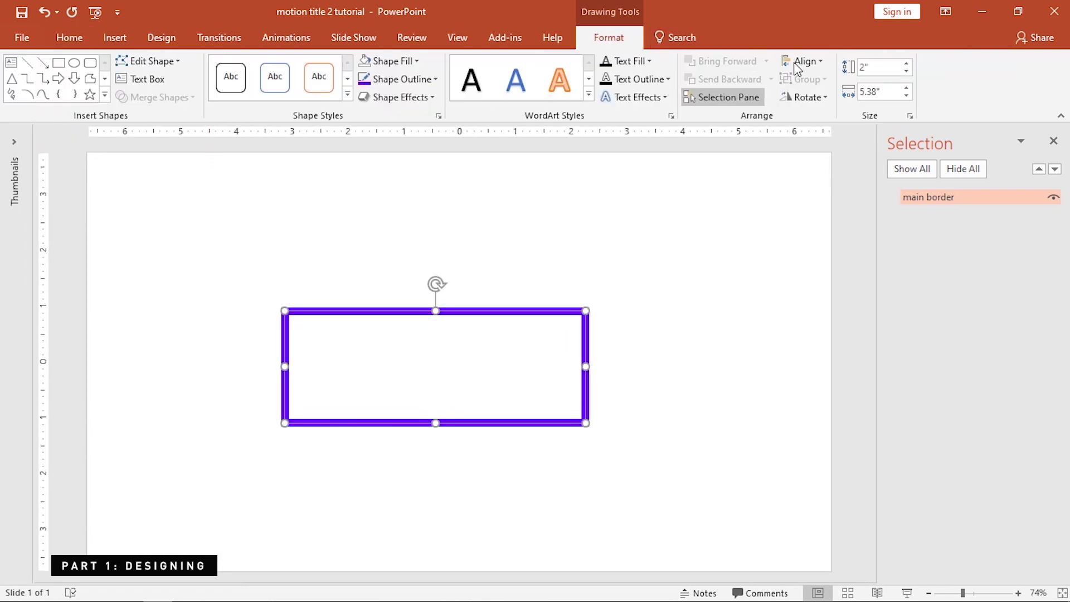
click(801, 61)
click(820, 158)
click(749, 252)
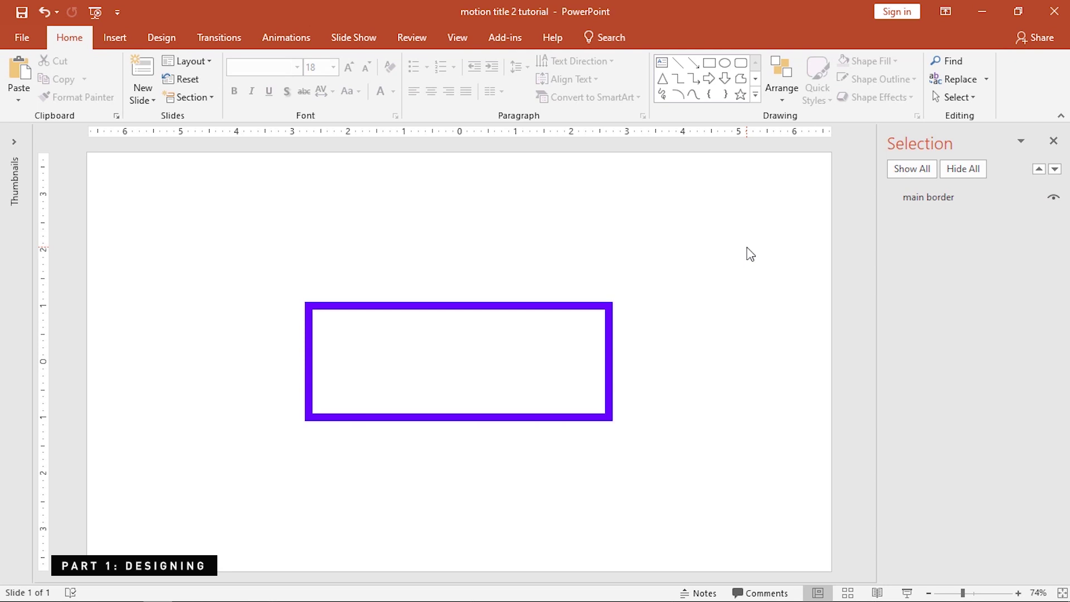
- Add a text box reading MAIN TEXT and name it 'main text' in the Selection Pane
click(665, 63)
drag(487, 363, 597, 369)
text(MAIN TEXT)
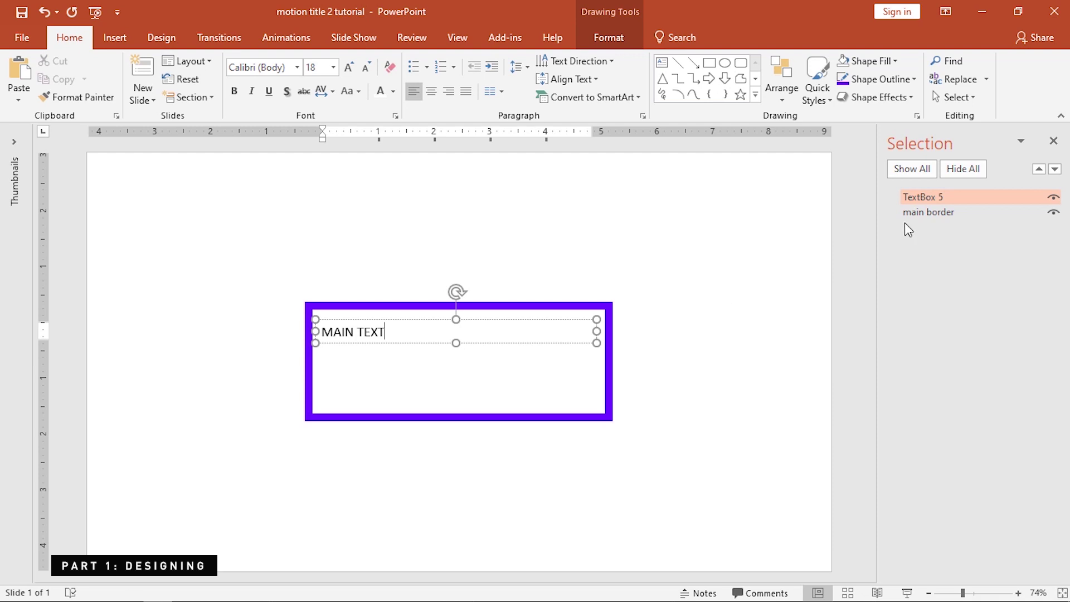
click(923, 198)
key(Escape)
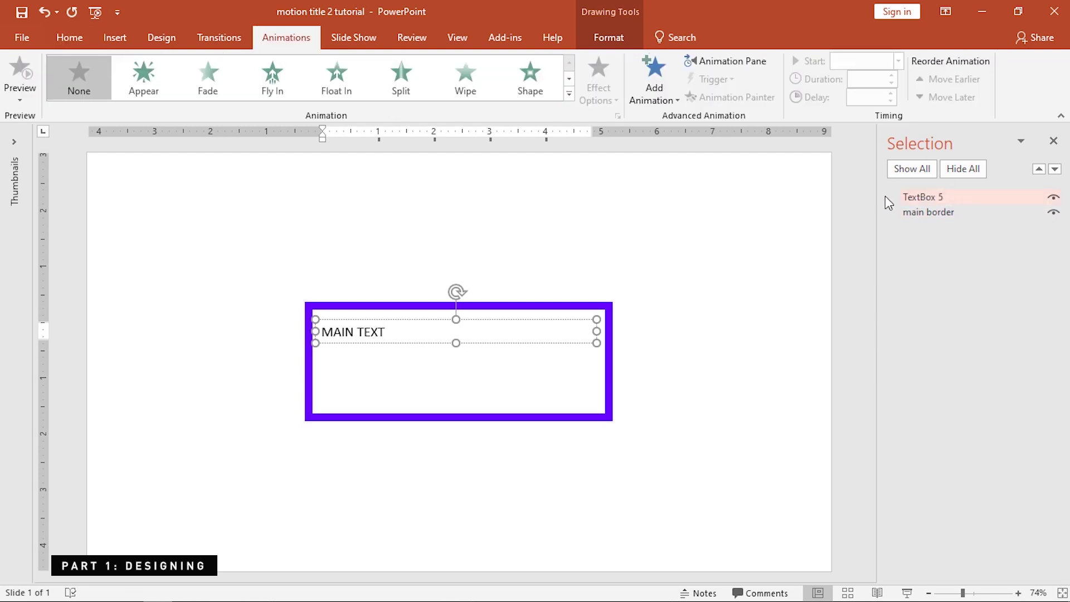
click(952, 197)
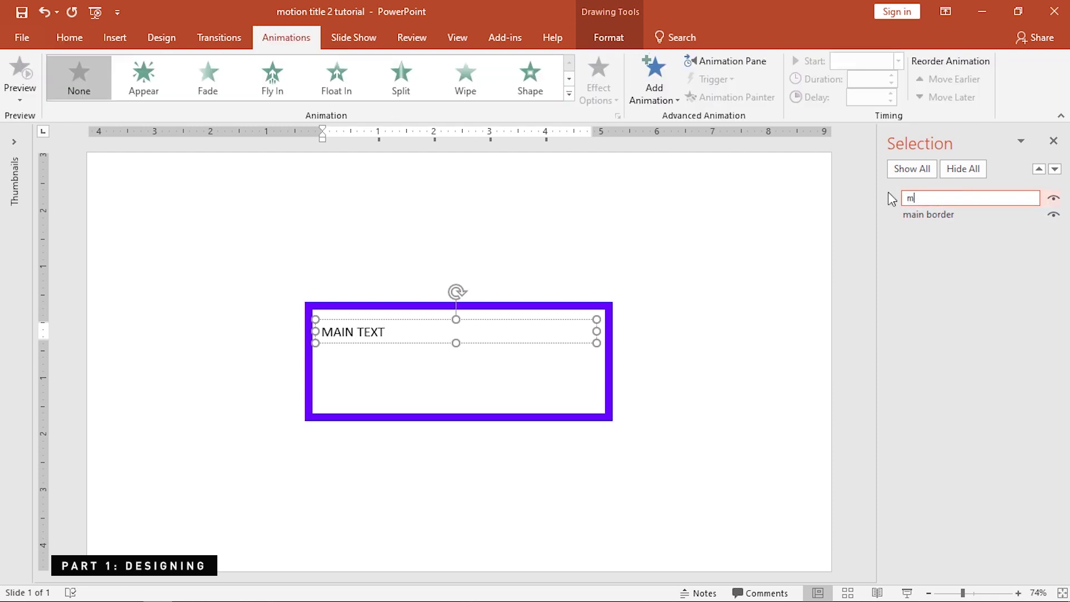
text(main text)
key(Return)
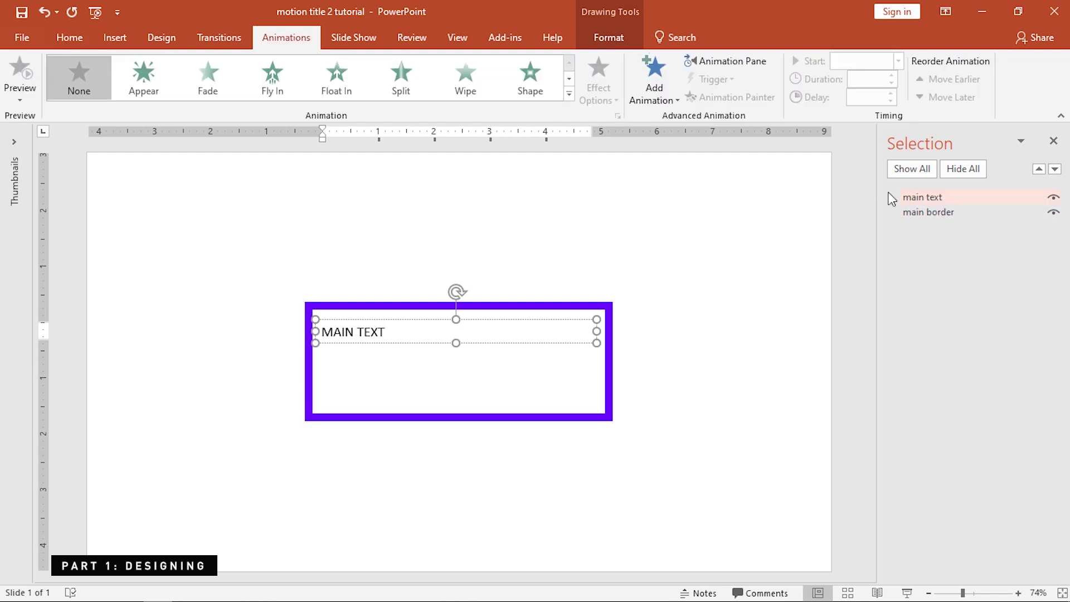
- Centre the title text in its box and centre the box horizontally on the slide
click(547, 319)
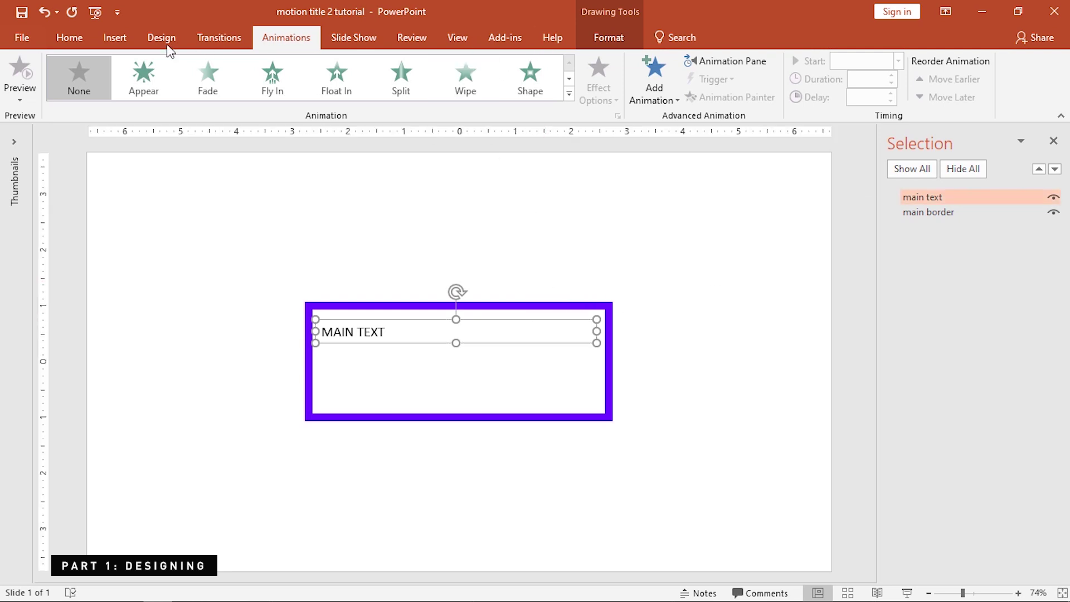
click(70, 37)
click(433, 92)
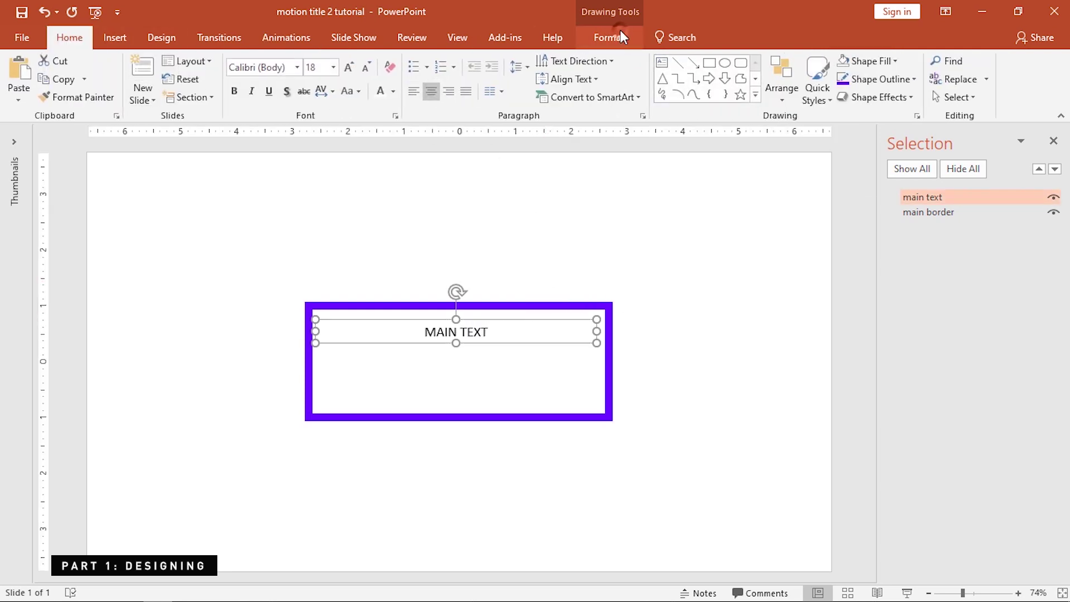
click(608, 38)
click(803, 61)
click(822, 101)
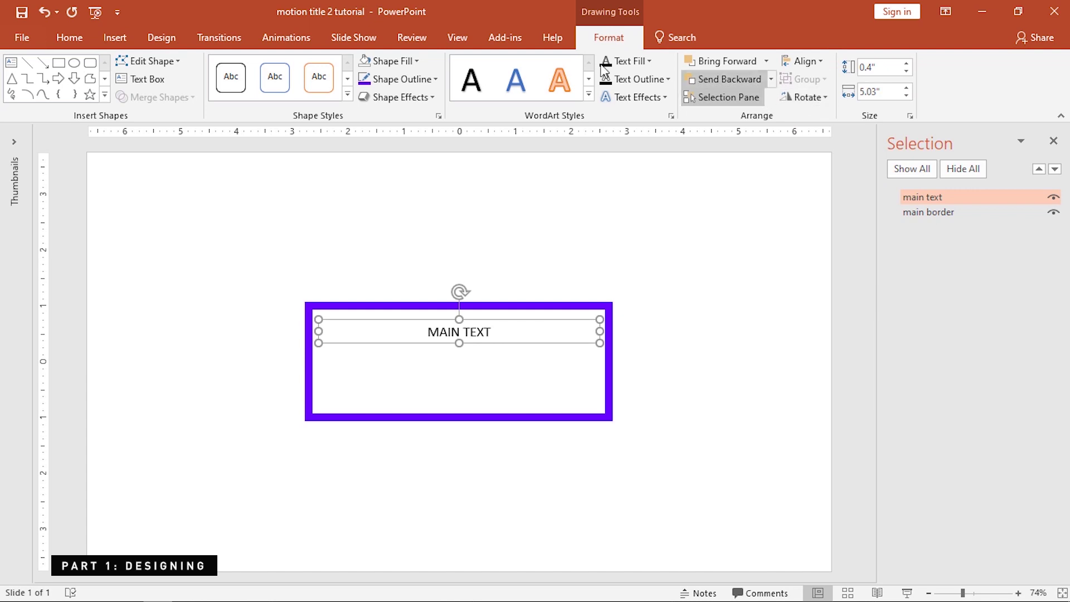
- Format MAIN TEXT as purple 60 pt Futura-Bold and move it up inside the border
click(76, 42)
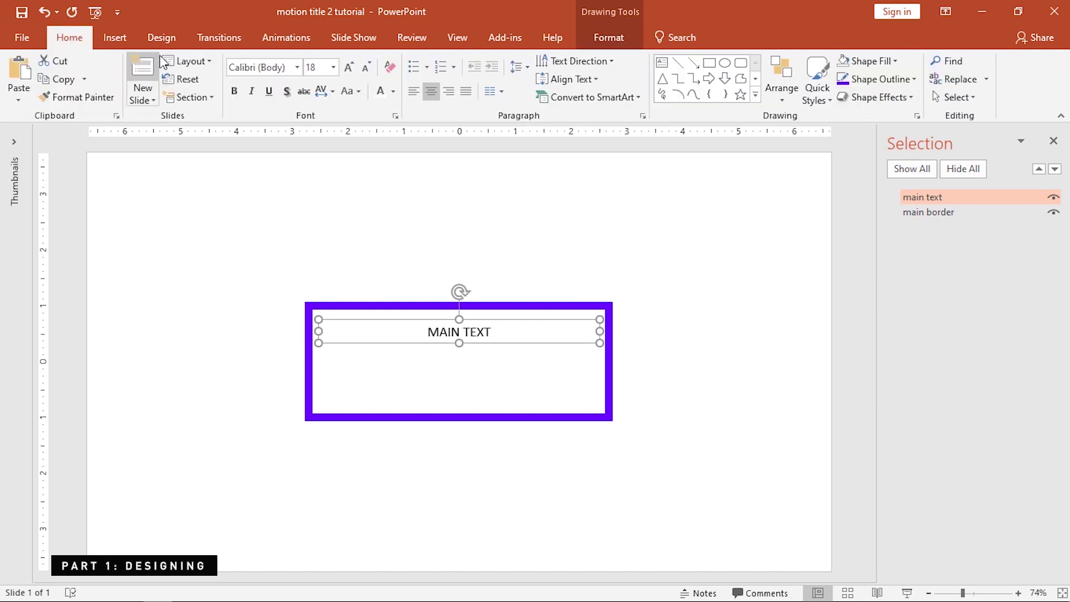
click(275, 68)
text(Futura-Bold)
key(Return)
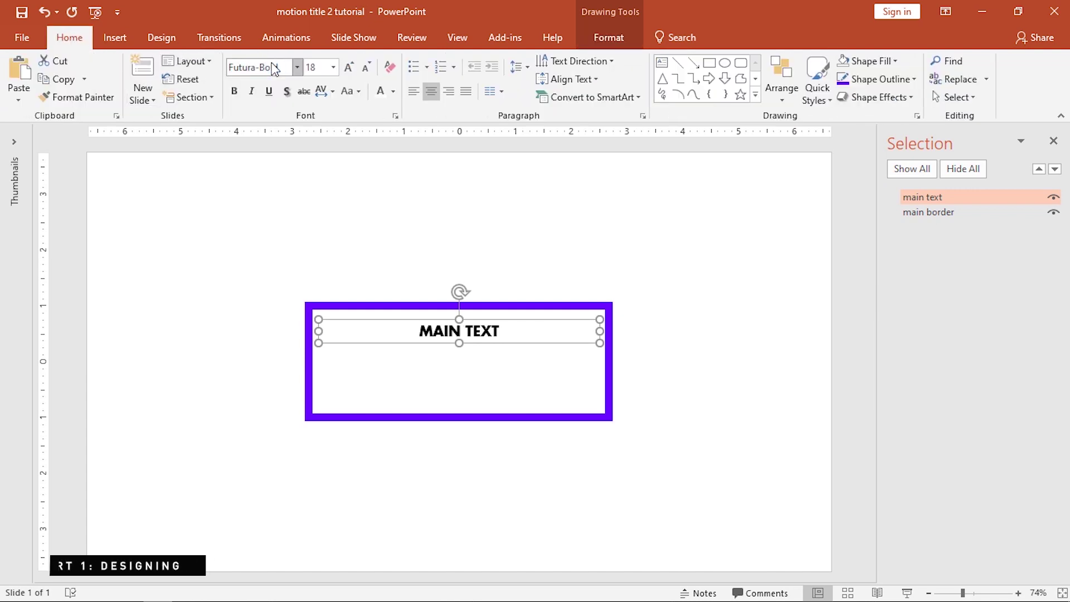
click(392, 91)
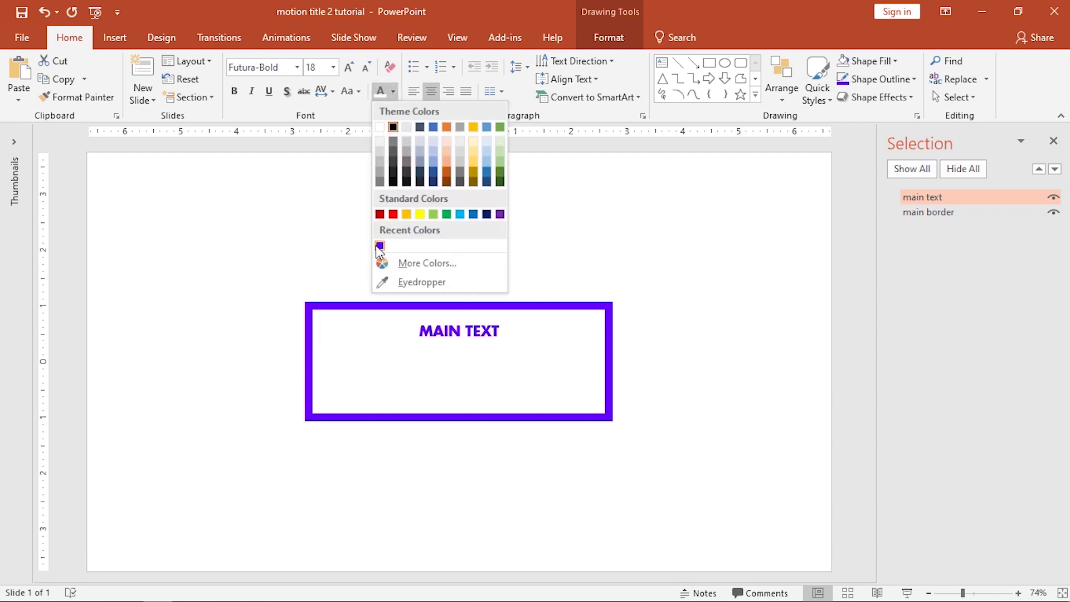
click(378, 242)
click(350, 69)
click(350, 69)
click(351, 68)
click(351, 68)
click(350, 69)
click(350, 68)
click(350, 68)
click(350, 68)
click(350, 68)
click(350, 69)
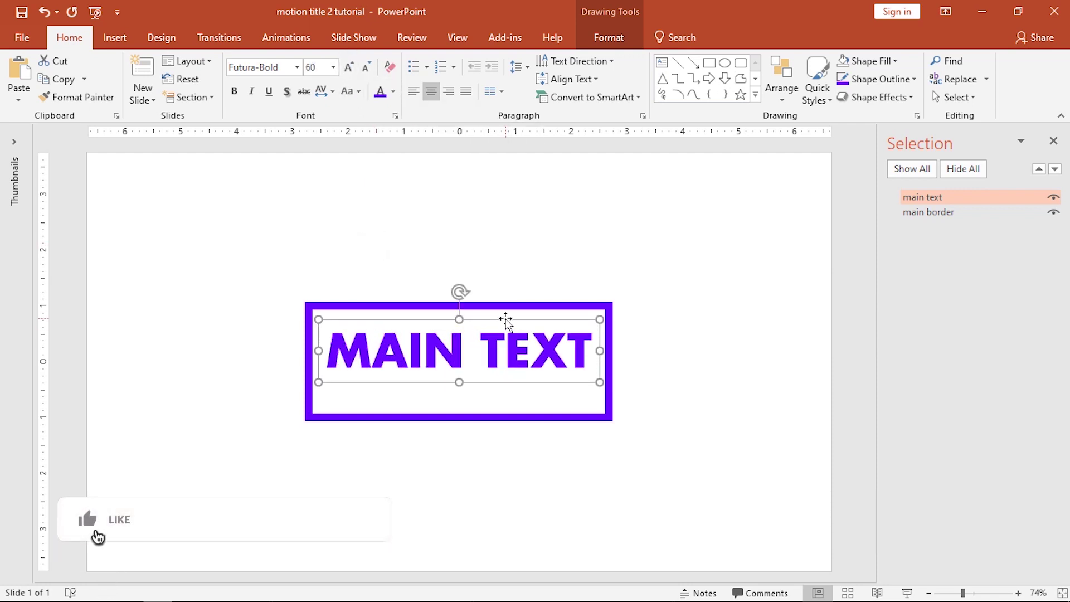
drag(505, 321, 504, 309)
click(672, 248)
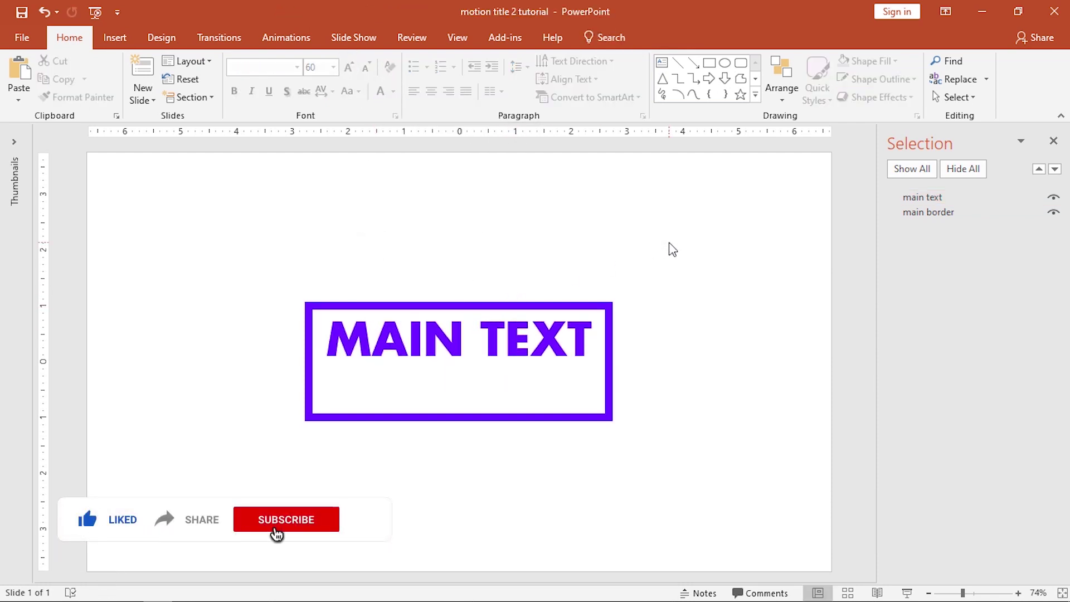
click(709, 62)
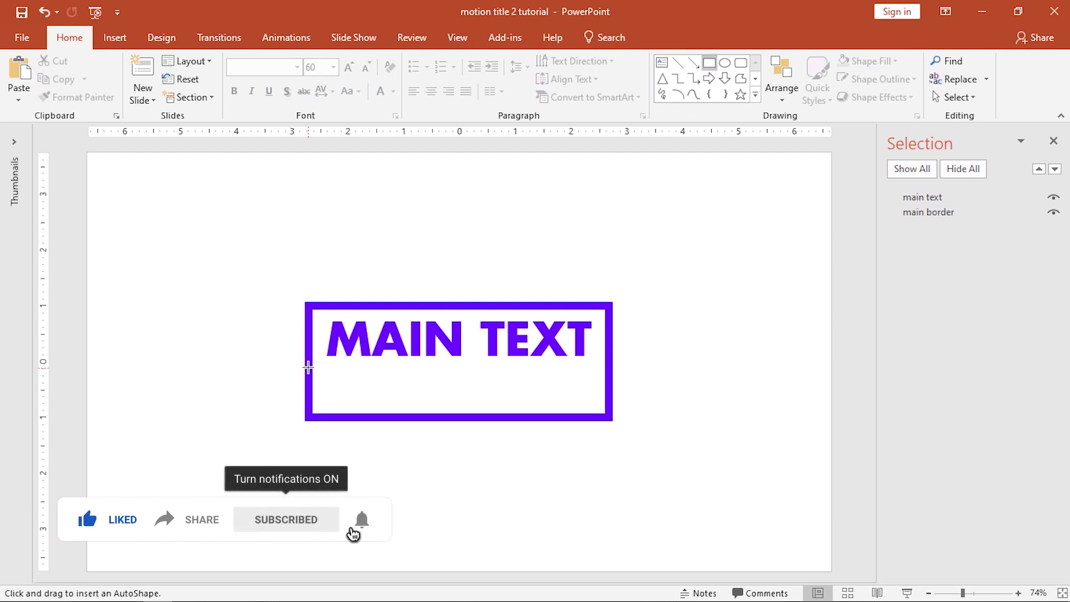
- Draw a rectangle over the border's lower half named 'subtitle block', with purple fill and no outline
drag(309, 366, 610, 417)
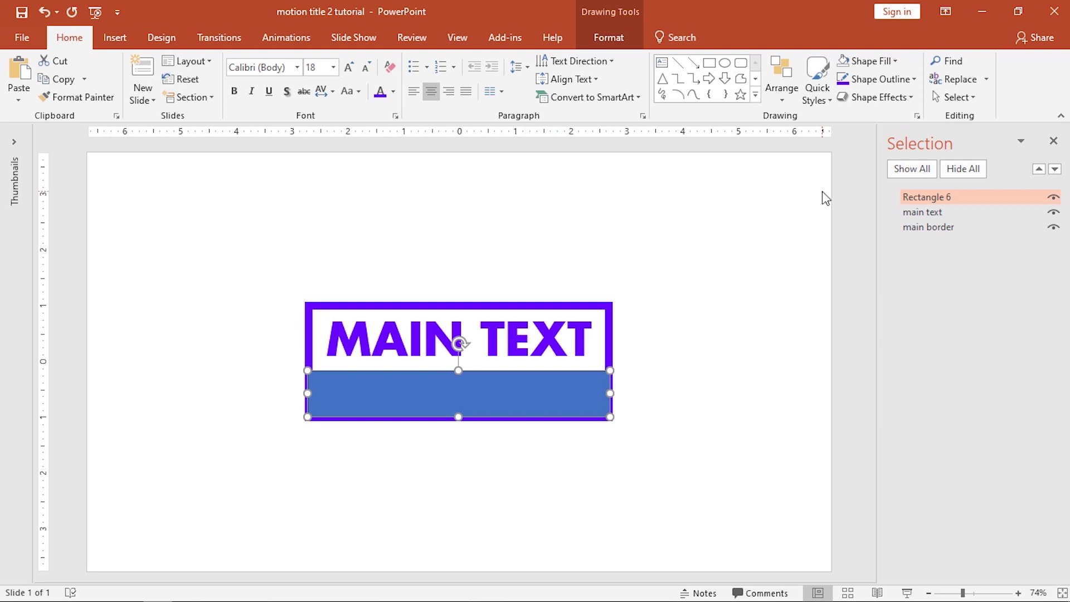
double_click(934, 198)
text(subtitl)
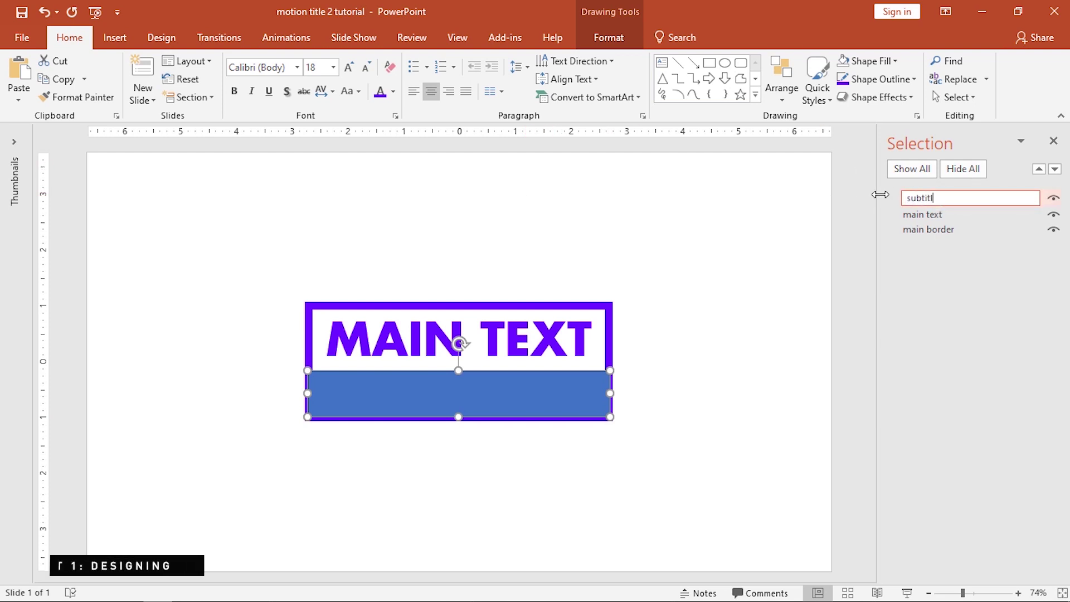
text(e block)
key(Return)
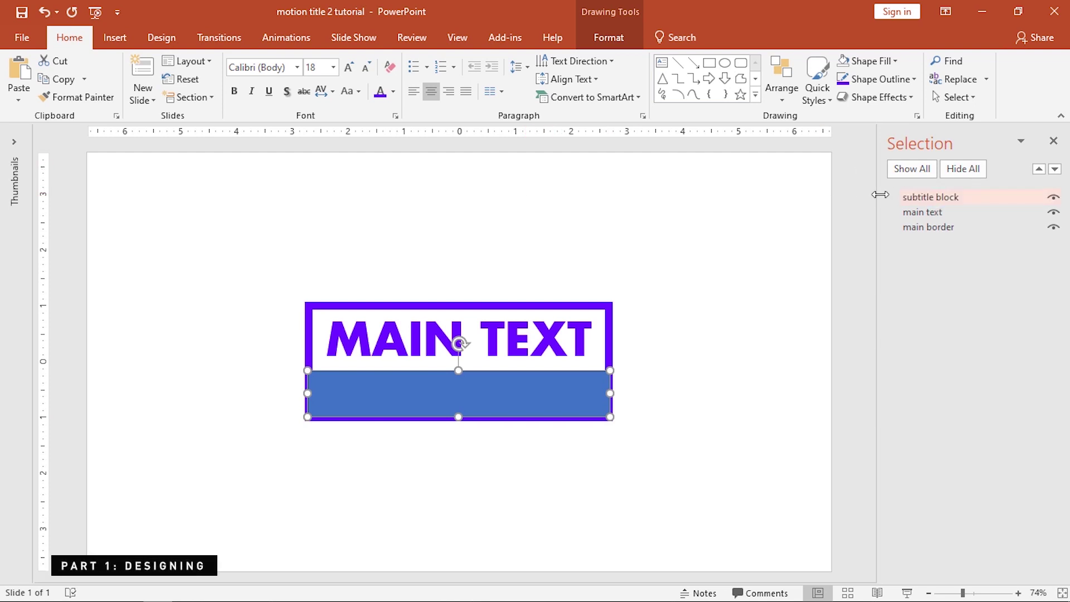
click(875, 62)
click(842, 214)
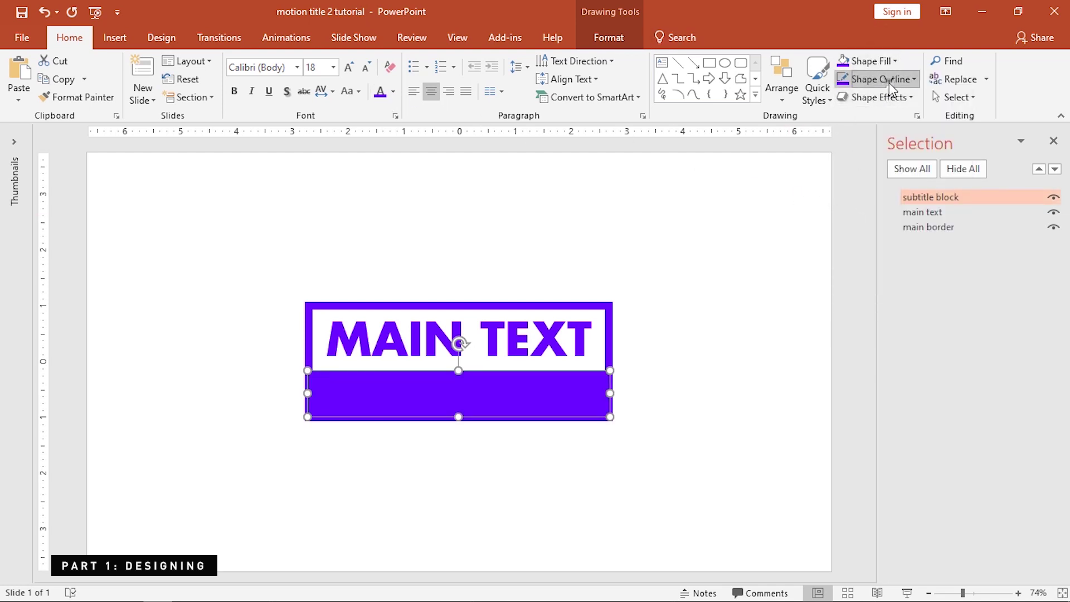
click(889, 79)
click(870, 246)
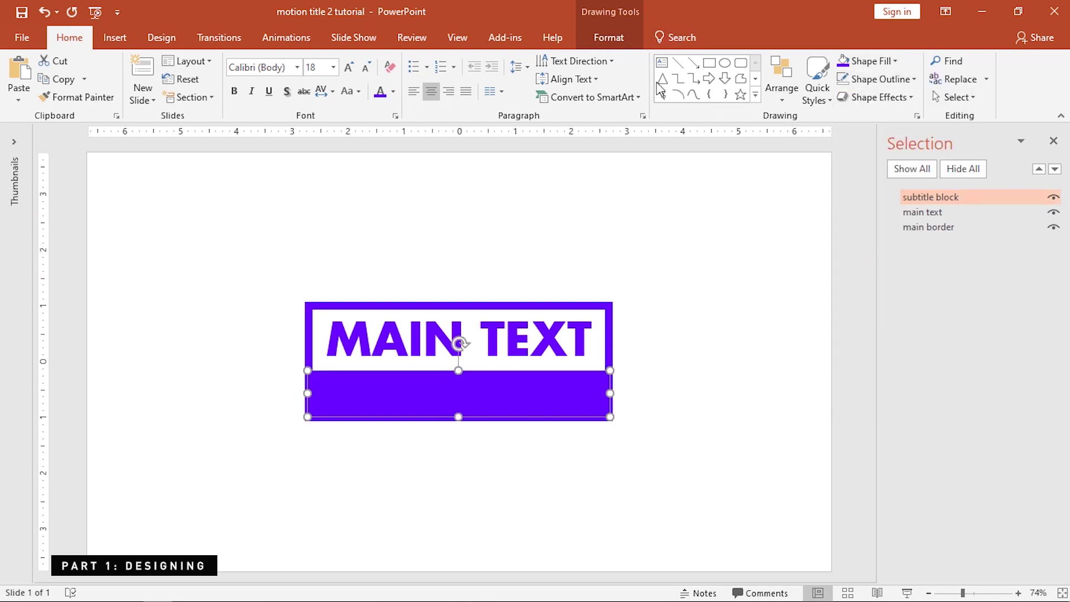
- Centre the subtitle block horizontally and undo a stray change to the main text box
click(609, 37)
click(805, 61)
click(808, 165)
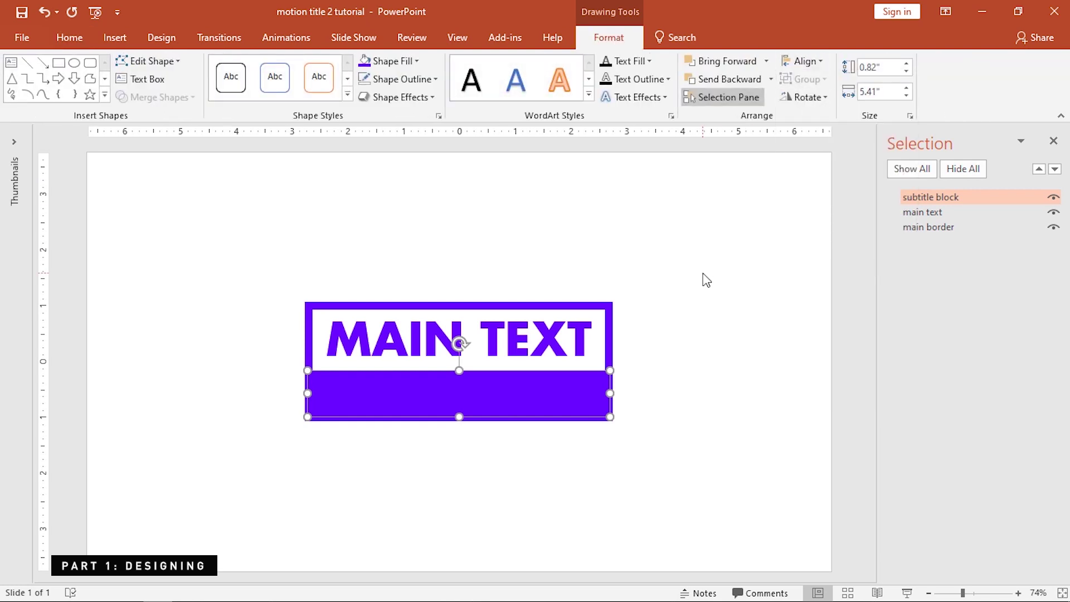
click(707, 280)
click(599, 325)
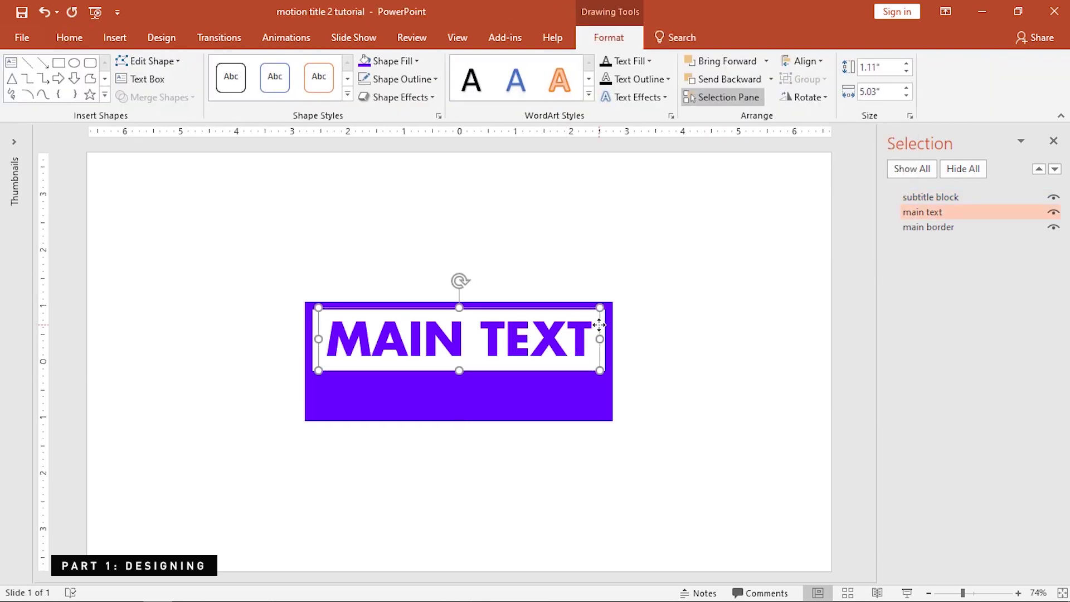
click(674, 333)
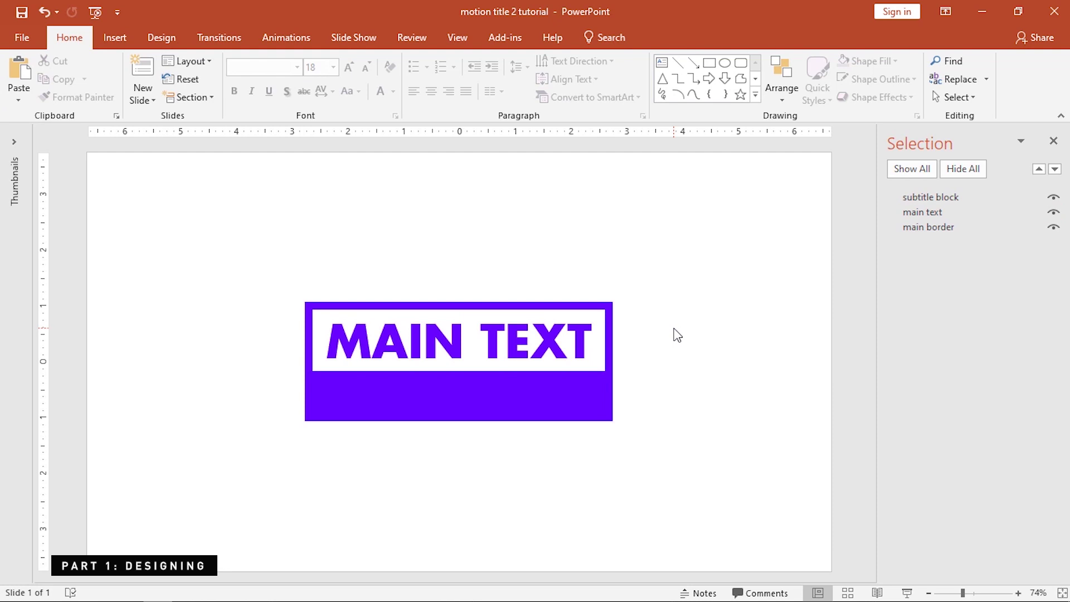
key(ctrl+z)
click(677, 334)
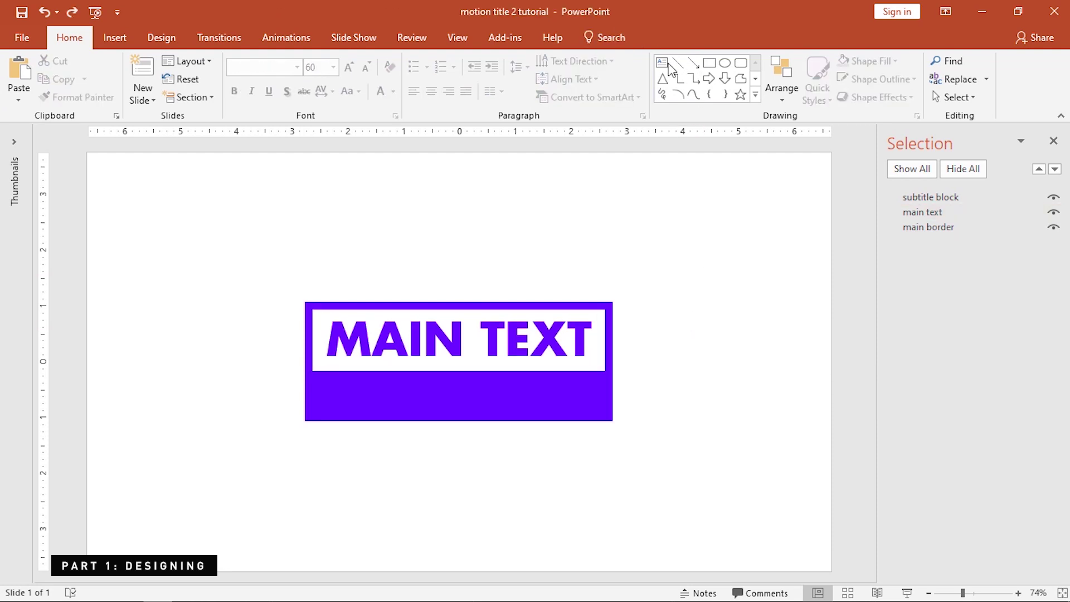
click(666, 65)
- Add a 'subtitle' text box on the purple block, centring its text and the box on the slide
drag(584, 407, 594, 412)
text(subtitle)
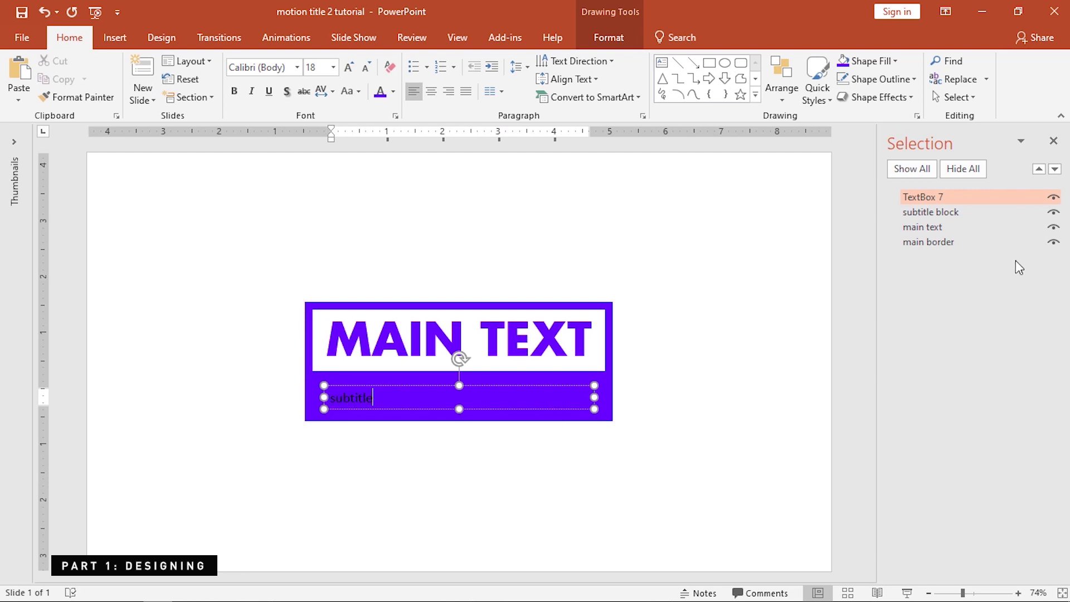
click(943, 197)
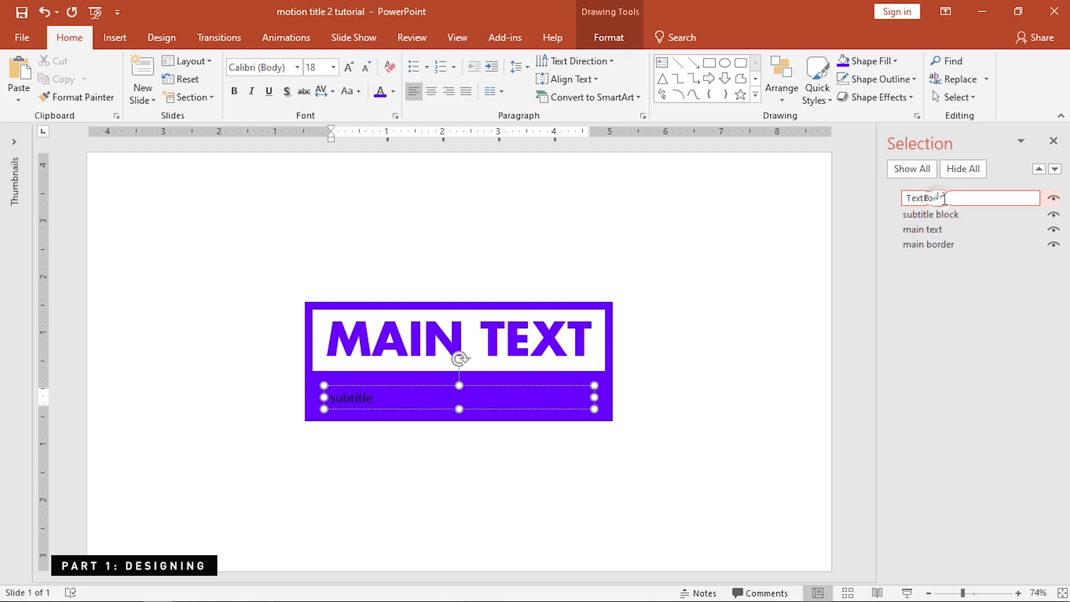
key(Return)
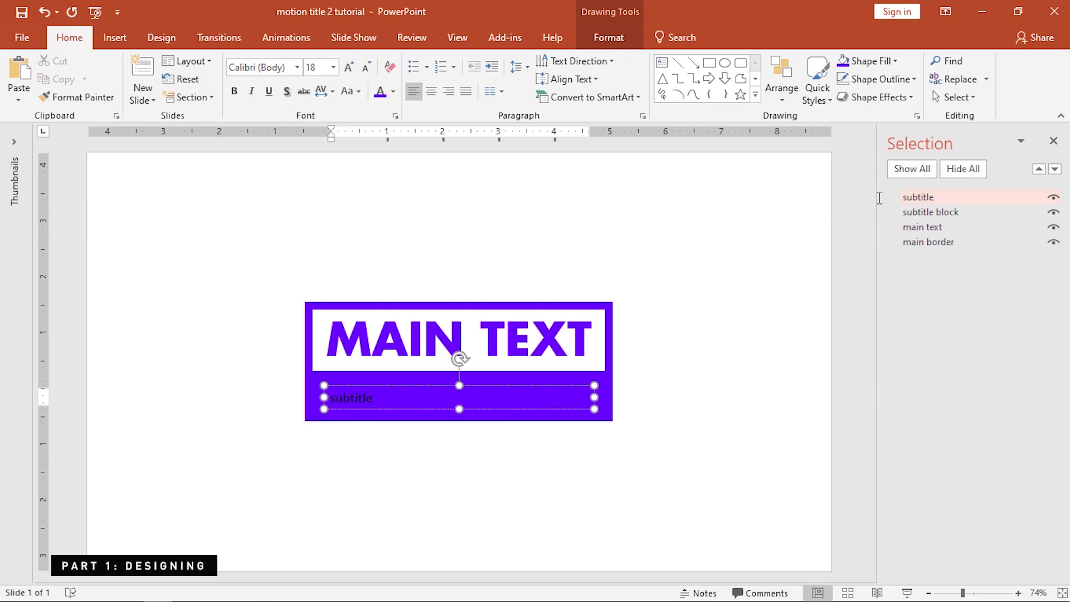
click(417, 384)
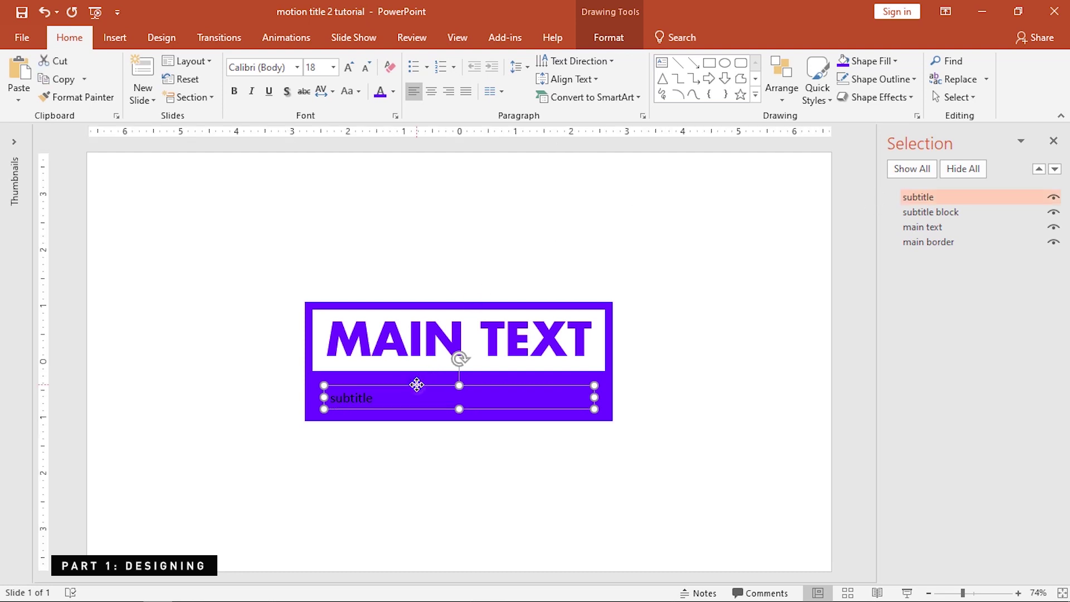
click(430, 91)
click(609, 37)
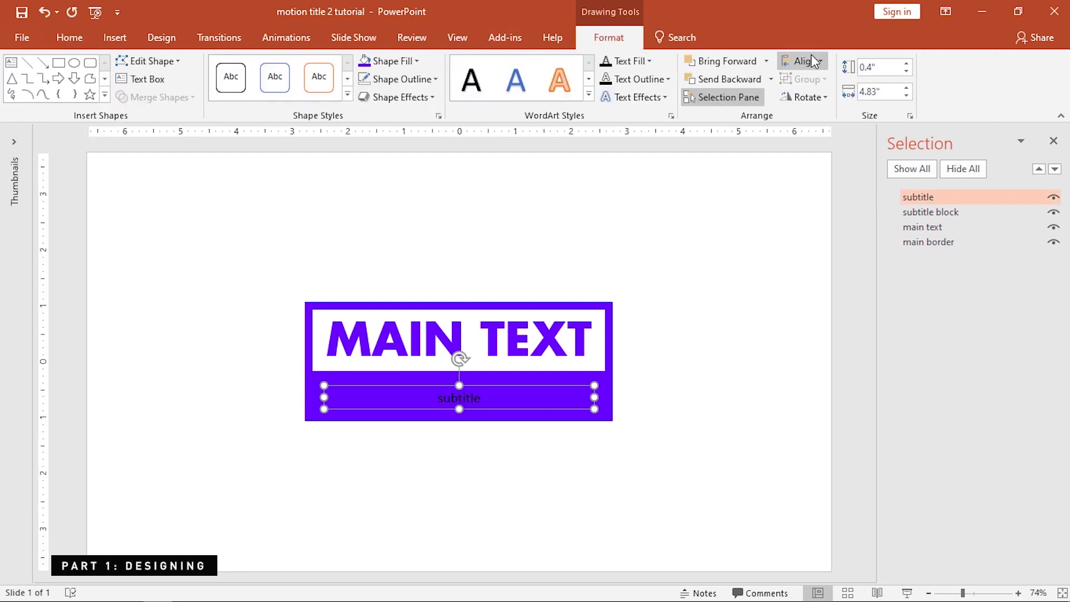
click(805, 61)
click(814, 101)
- Make the subtitle white, UPPERCASE, size 36, with Very Loose character spacing
click(69, 37)
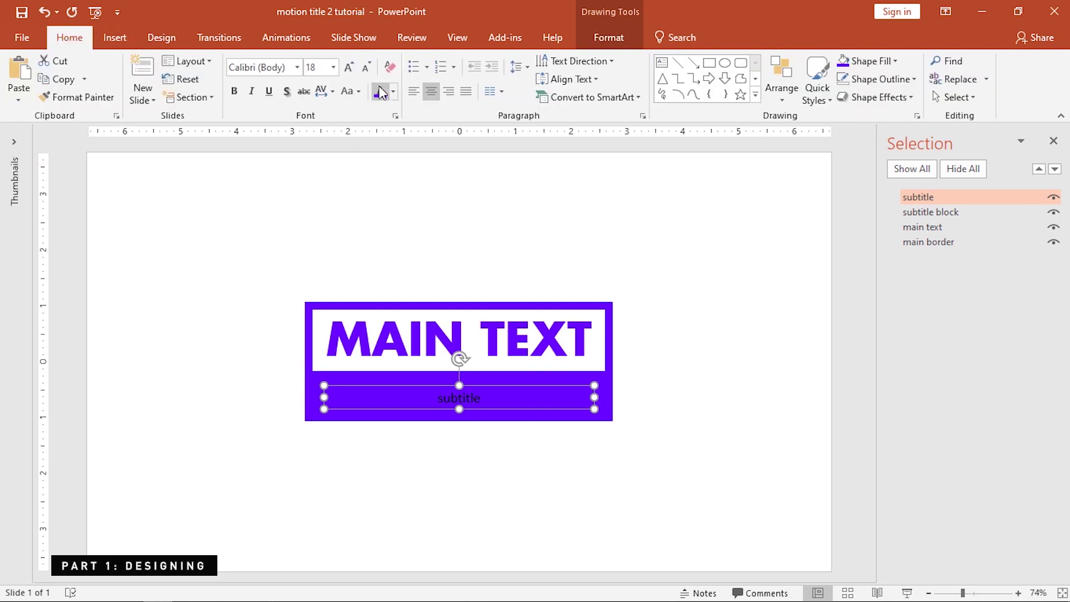
click(393, 91)
click(382, 127)
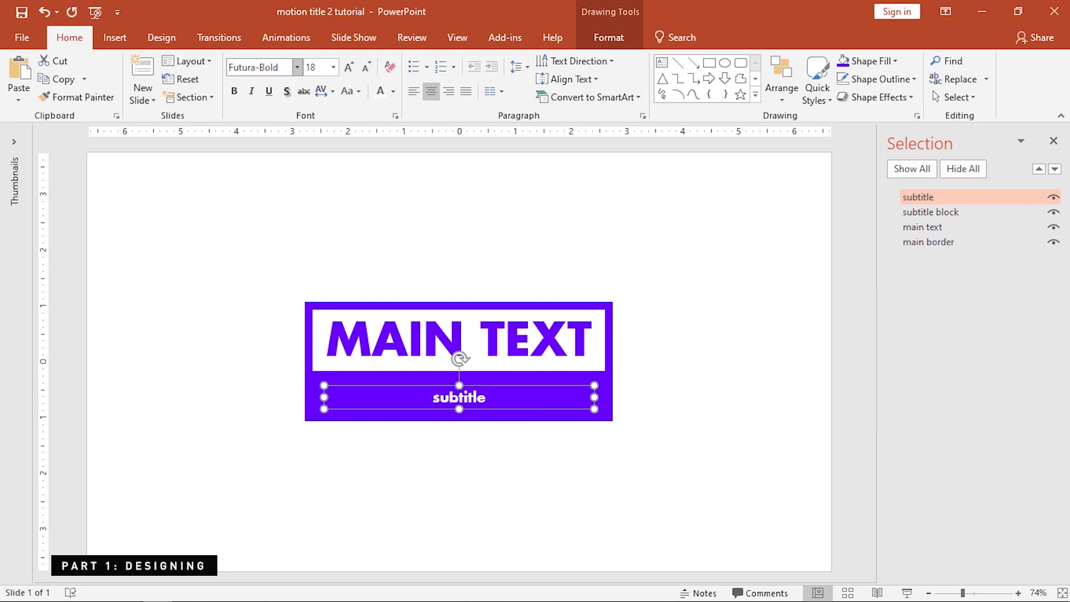
click(349, 90)
click(387, 146)
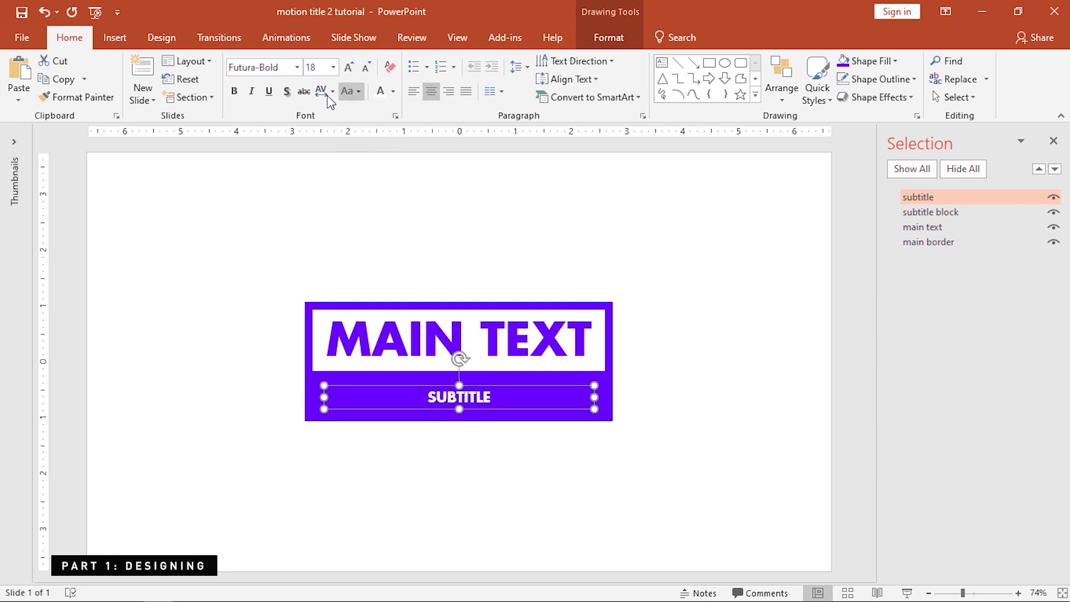
click(350, 67)
click(351, 67)
click(350, 67)
click(350, 68)
click(350, 67)
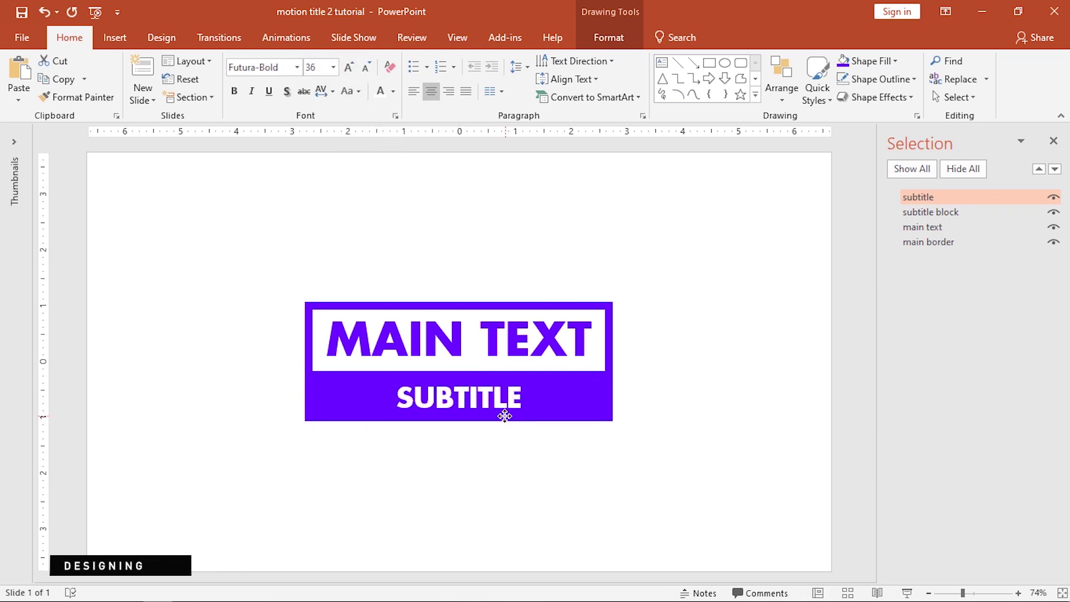
click(323, 91)
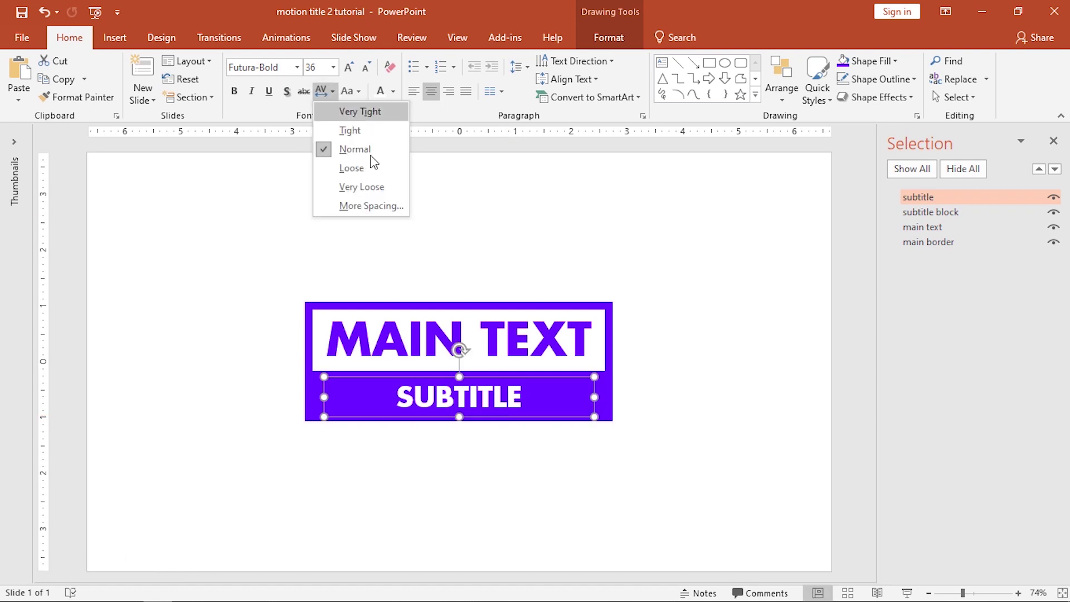
click(378, 206)
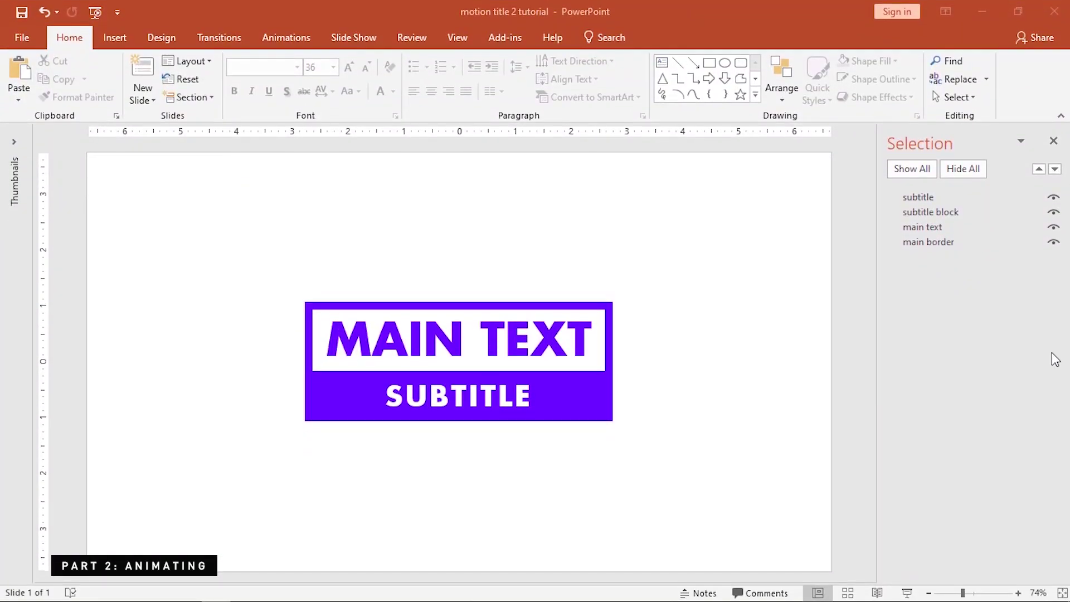
- Hide all slide objects except the main border and select it in the Animation Pane
click(959, 170)
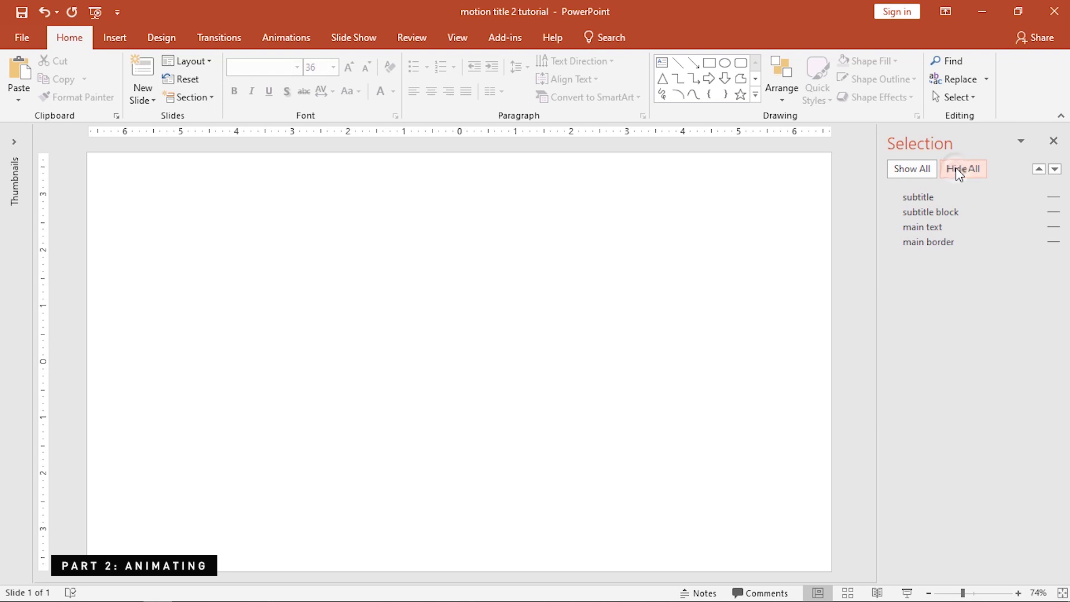
click(1054, 244)
click(287, 37)
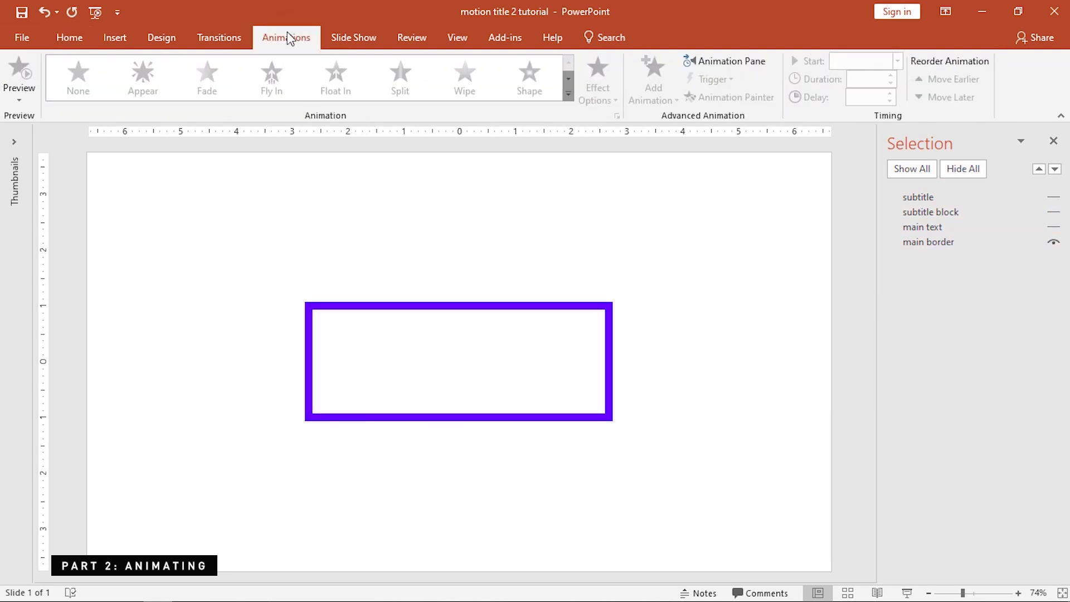
click(746, 60)
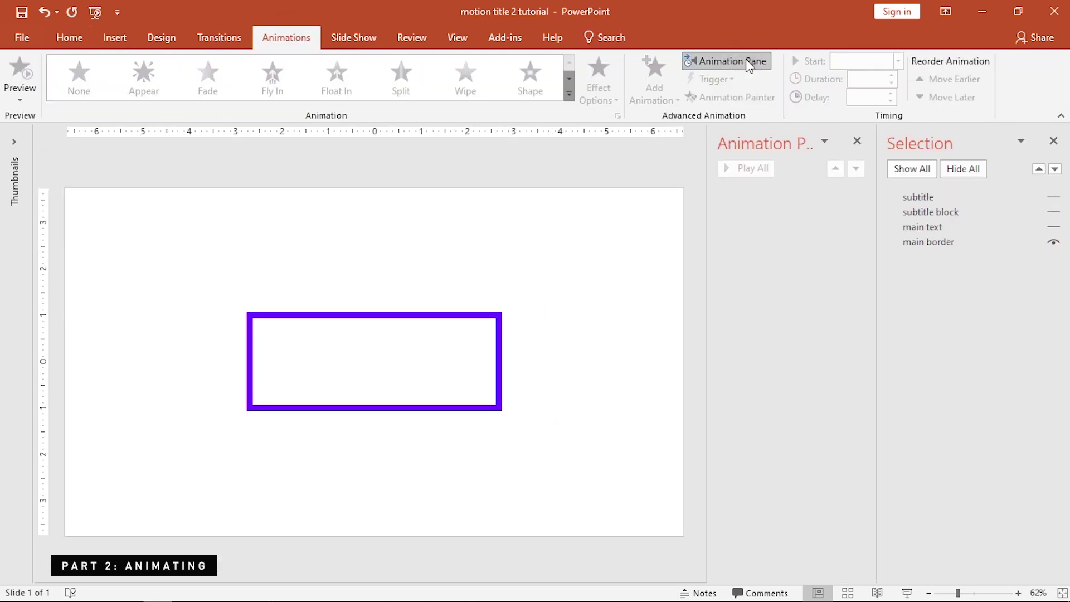
click(508, 310)
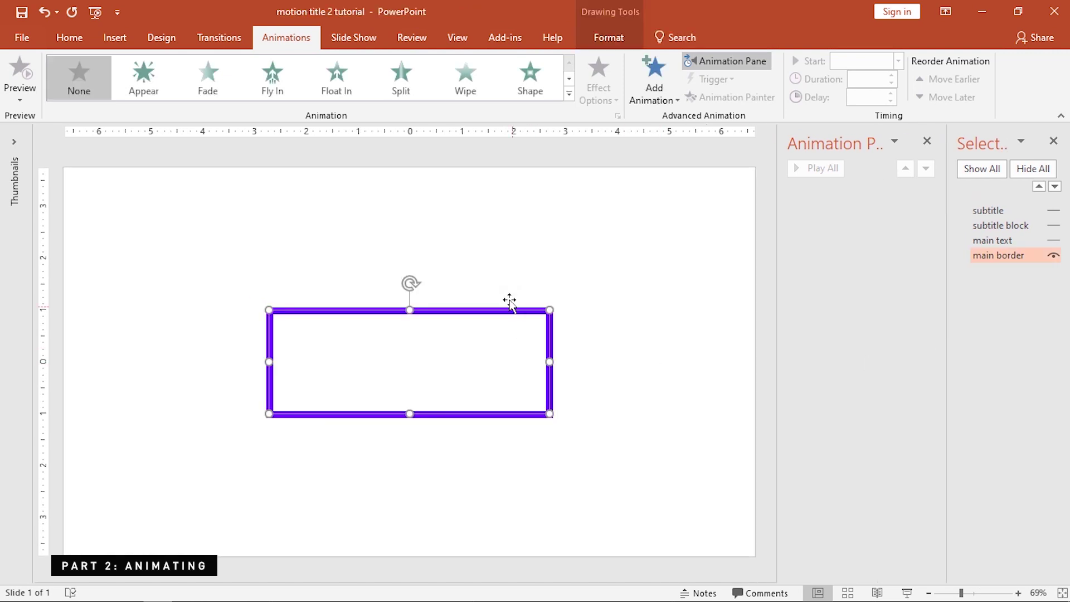
- Animate the main border to Fly In from Top-Left, With Previous, with a 1.5 s smooth end
click(272, 84)
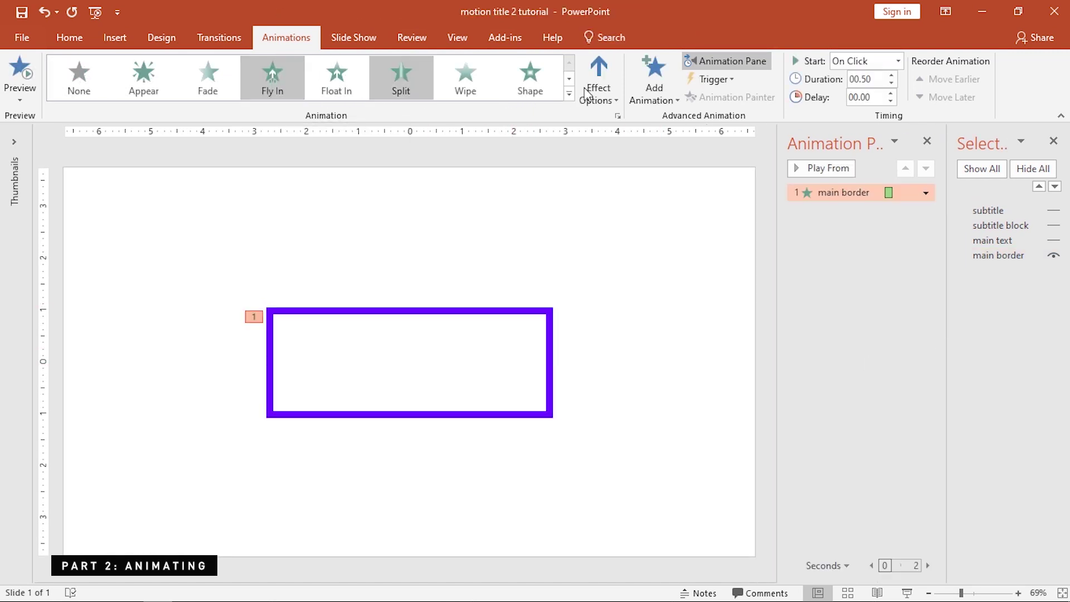
click(591, 85)
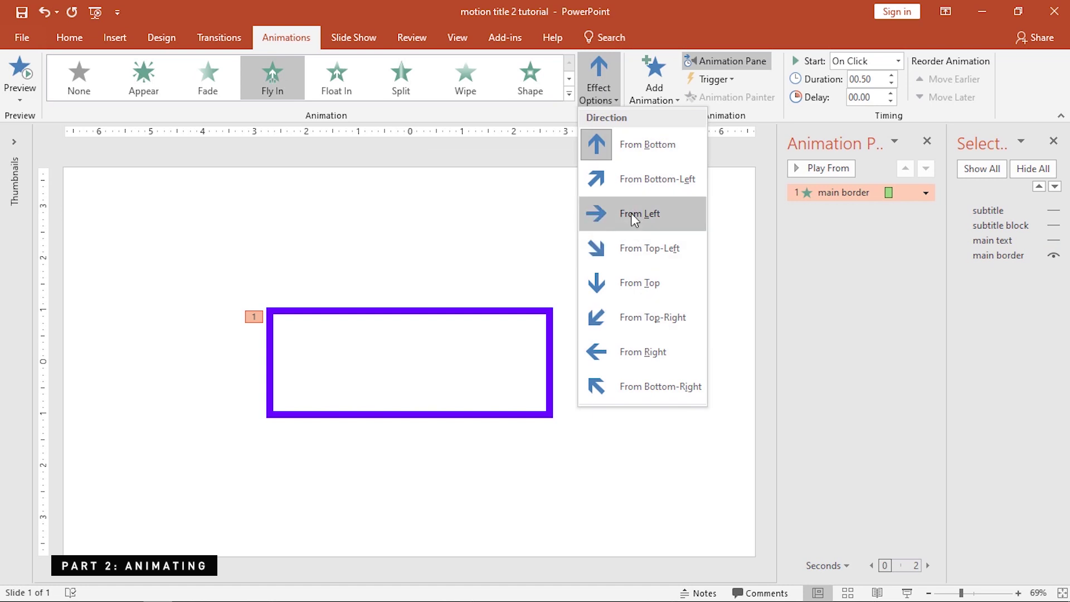
click(644, 246)
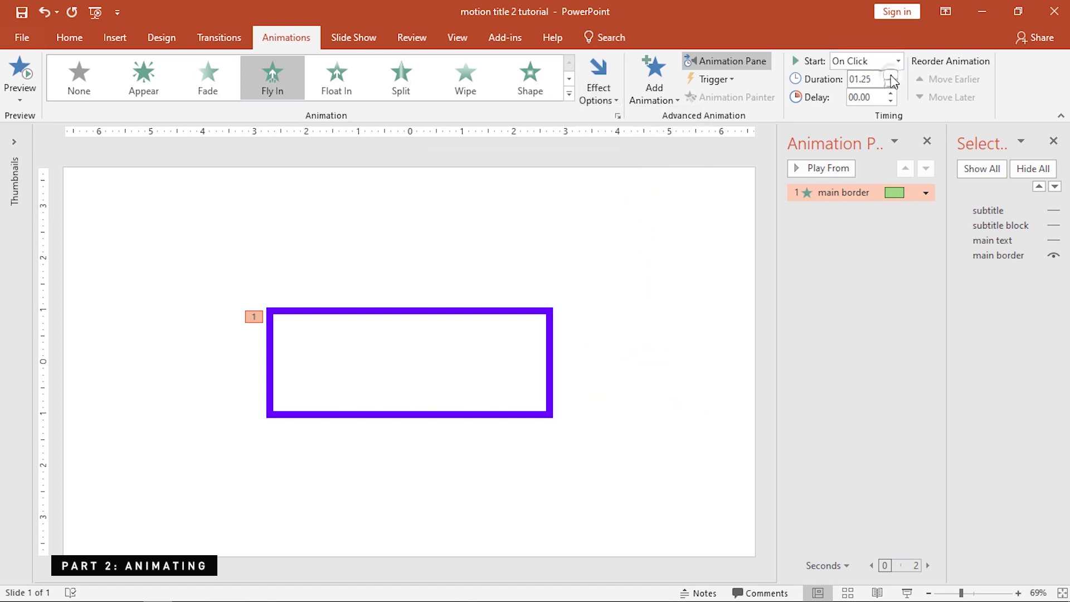
click(875, 61)
click(859, 93)
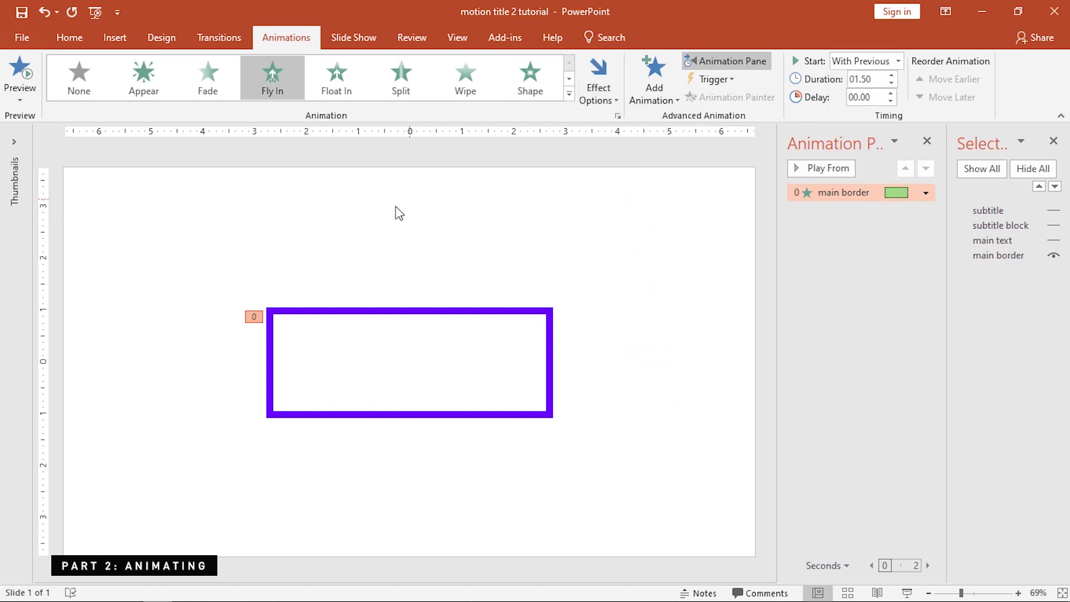
double_click(892, 193)
drag(728, 279, 778, 279)
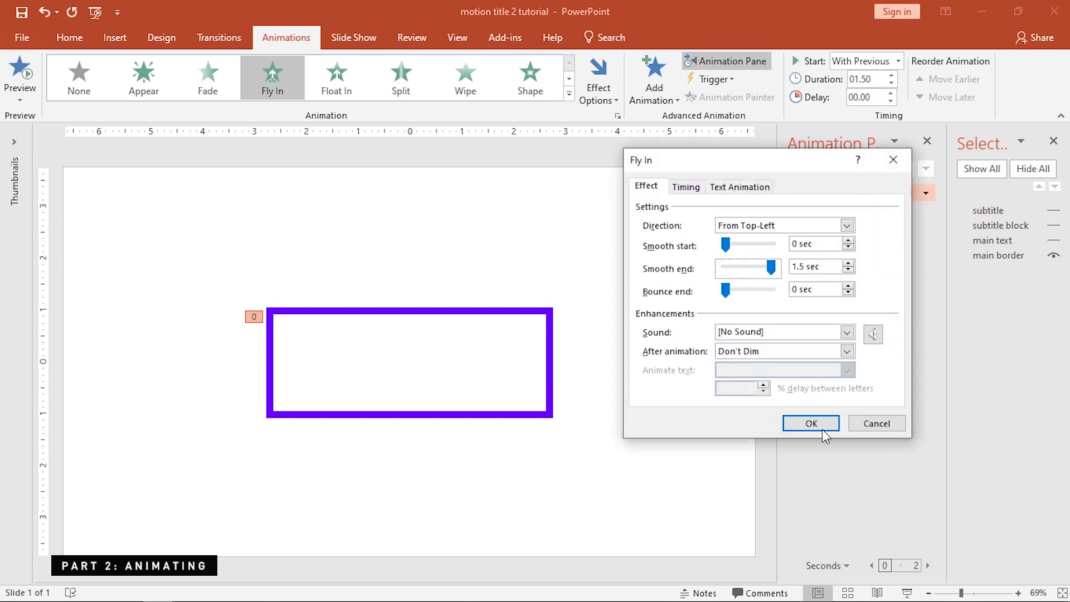
click(820, 427)
click(411, 223)
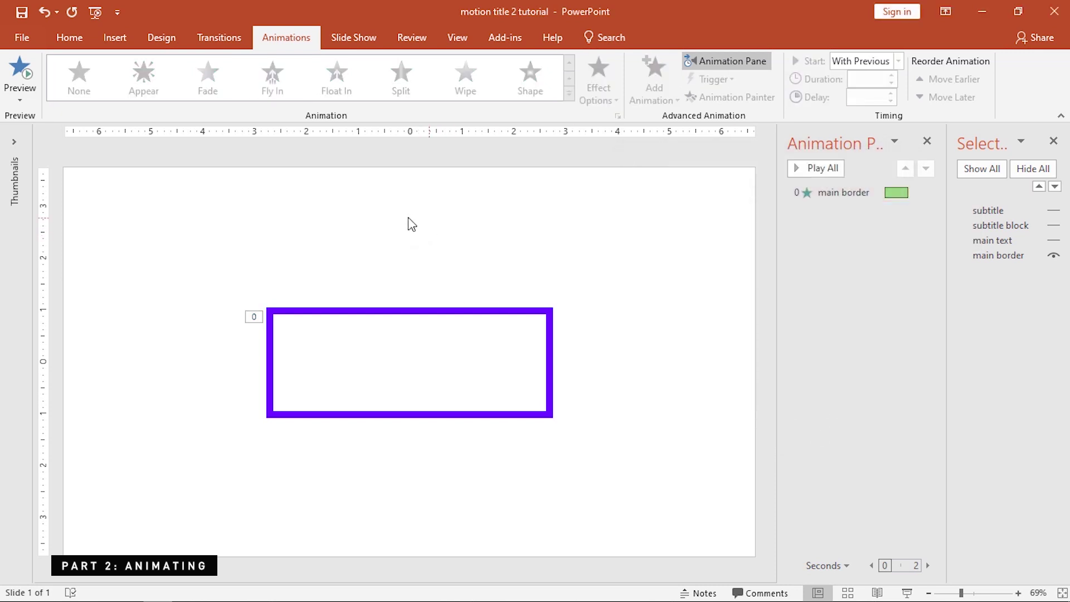
click(115, 37)
click(268, 76)
click(309, 136)
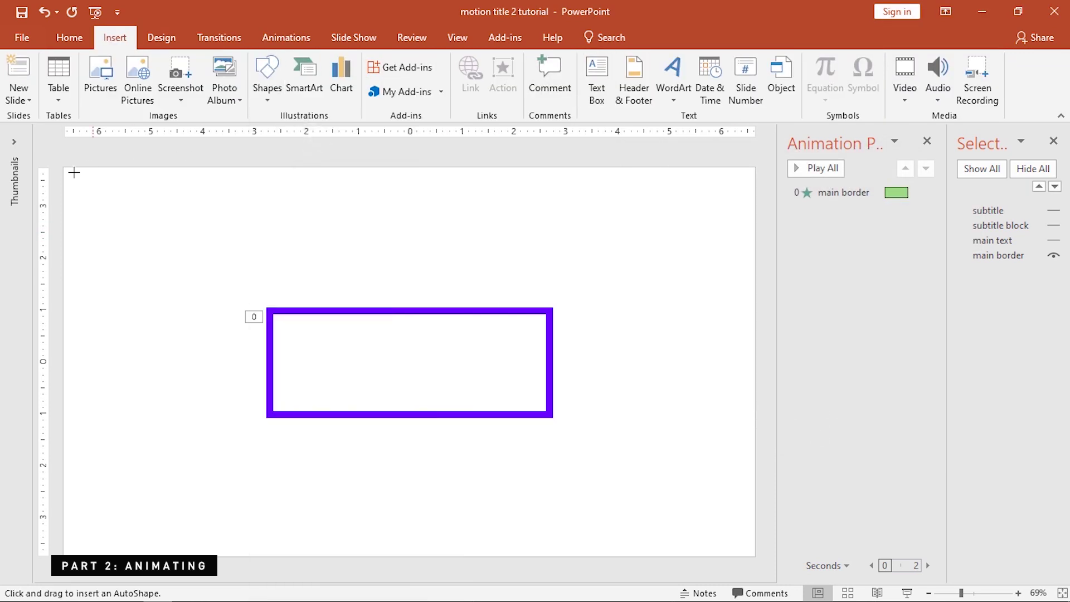
drag(62, 167, 269, 563)
click(59, 63)
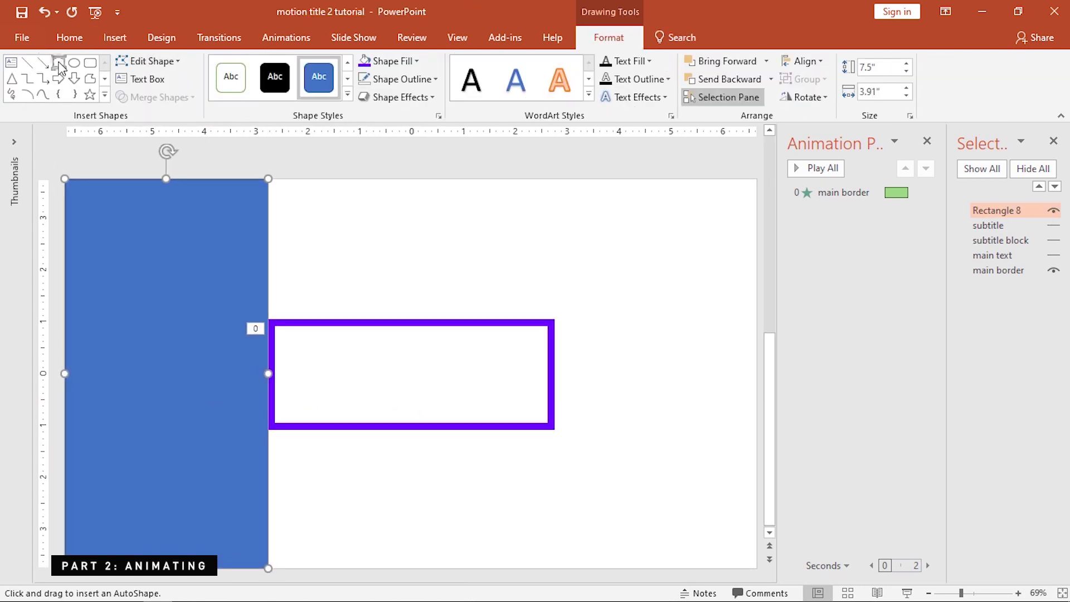
mouse_move(62, 177)
mouse_down()
mouse_move(738, 293)
mouse_move(757, 324)
mouse_up()
click(999, 211)
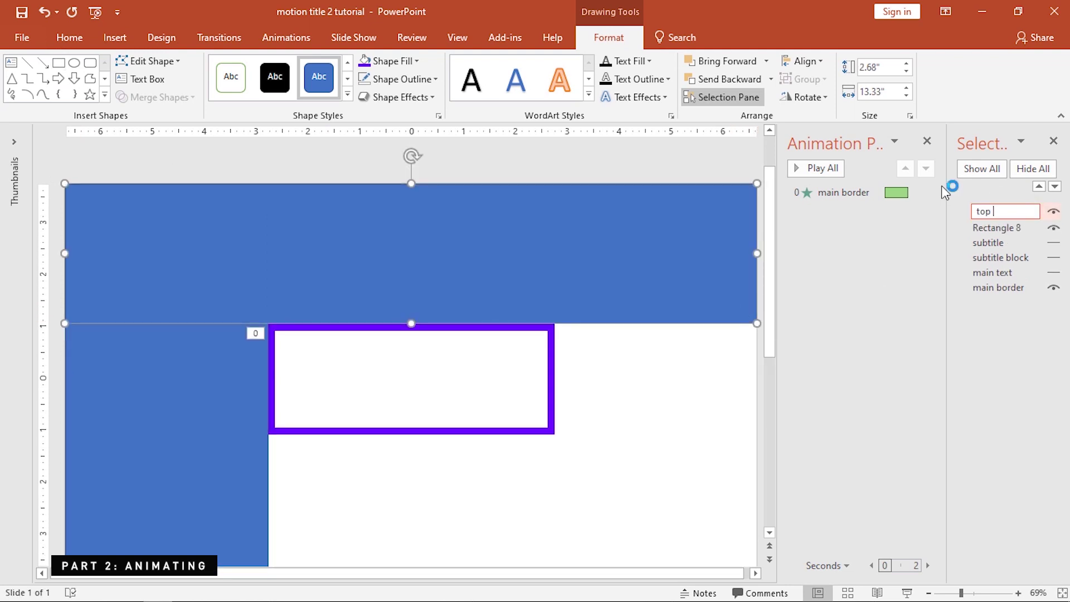
text(cover)
key(Return)
double_click(989, 224)
drag(1023, 226, 948, 202)
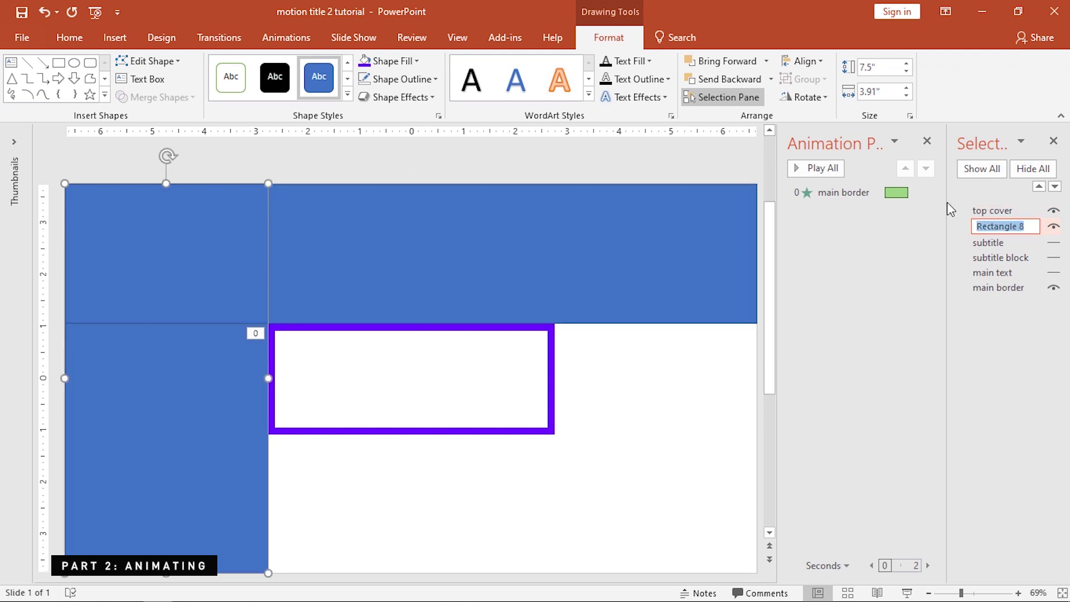
text(left cover)
key(Return)
ctrl+scroll(215, 399, up, 10)
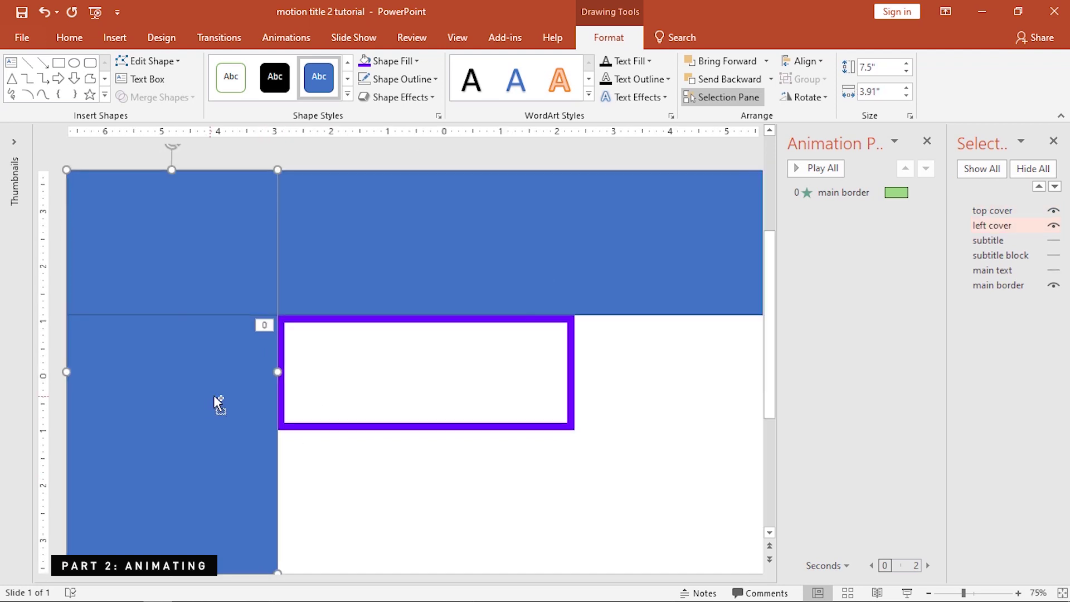
scroll(717, 360, up, 1)
click(717, 362)
ctrl+scroll(667, 366, down, 10)
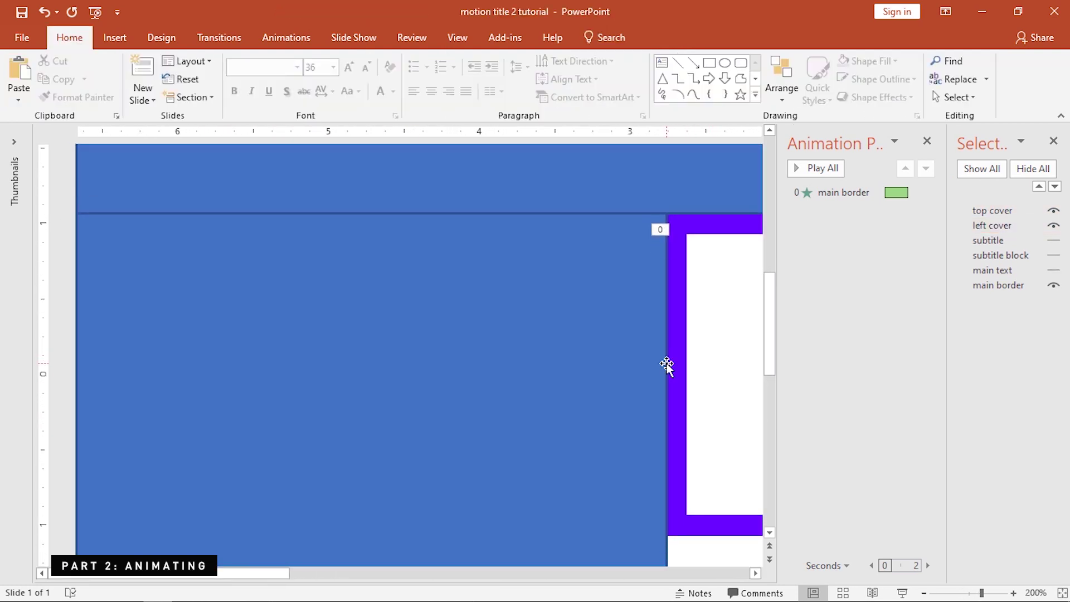
click(822, 171)
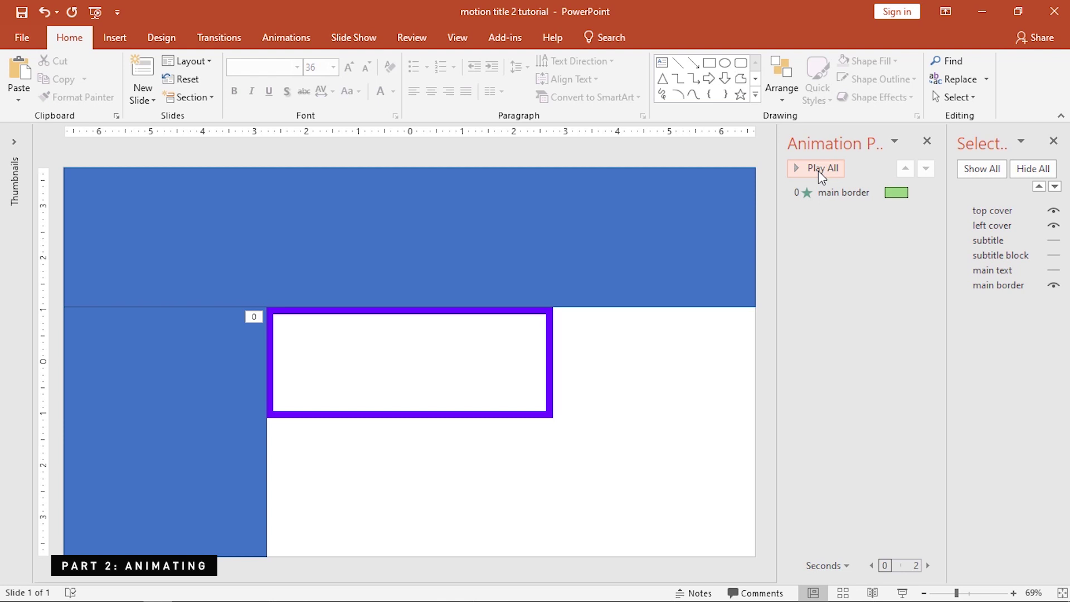
click(818, 170)
click(818, 170)
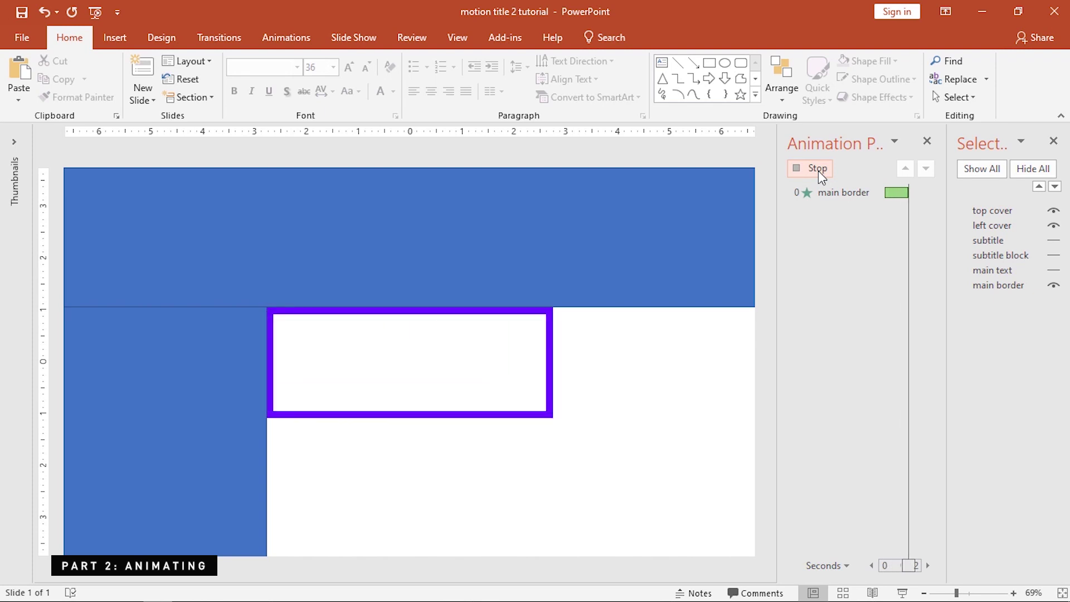
scroll(223, 427, up, 5)
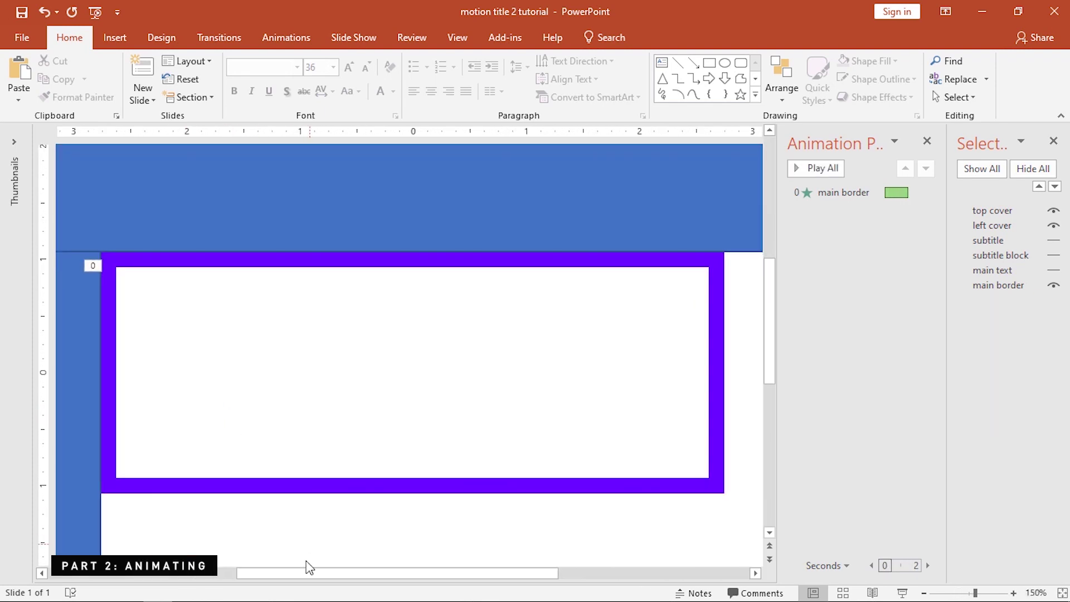
- Draw a line down the border's left edge, name it 'left border', and send it below top cover
drag(264, 580, 261, 580)
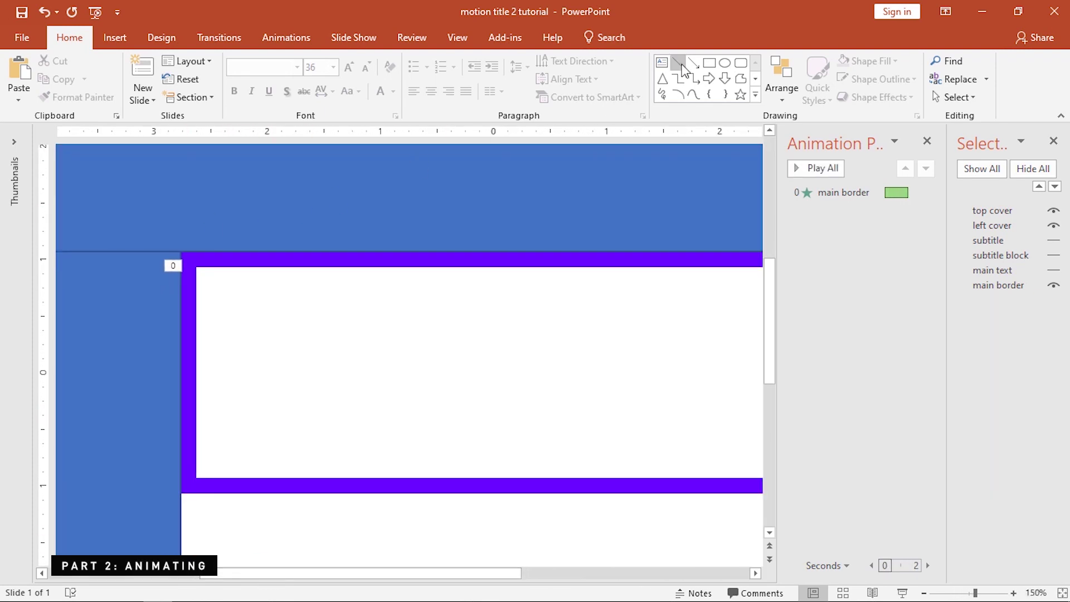
click(680, 63)
drag(187, 254, 188, 486)
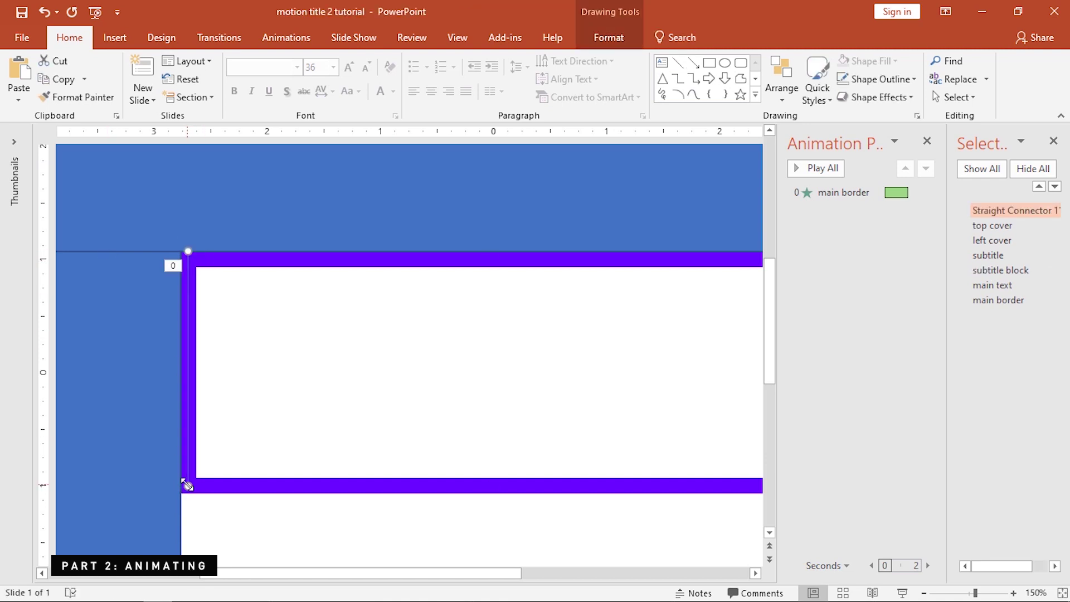
click(1006, 211)
text(LEFT)
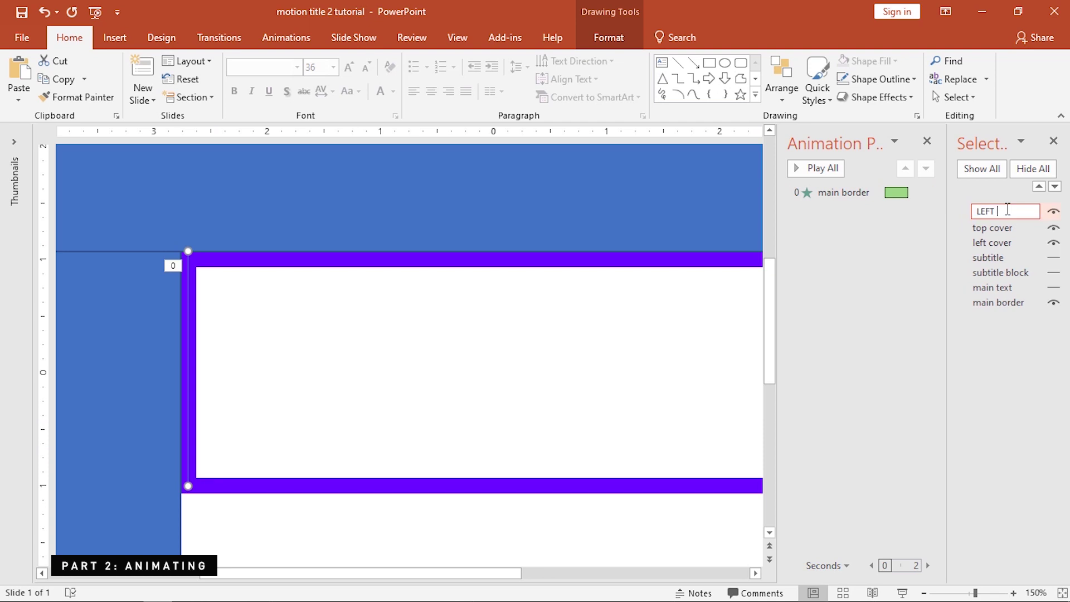
key(BackSpace)
key(BackSpace)
key(BackSpace)
key(BackSpace)
key(BackSpace)
key(BackSpace)
key(BackSpace)
key(BackSpace)
key(BackSpace)
key(BackSpace)
key(Return)
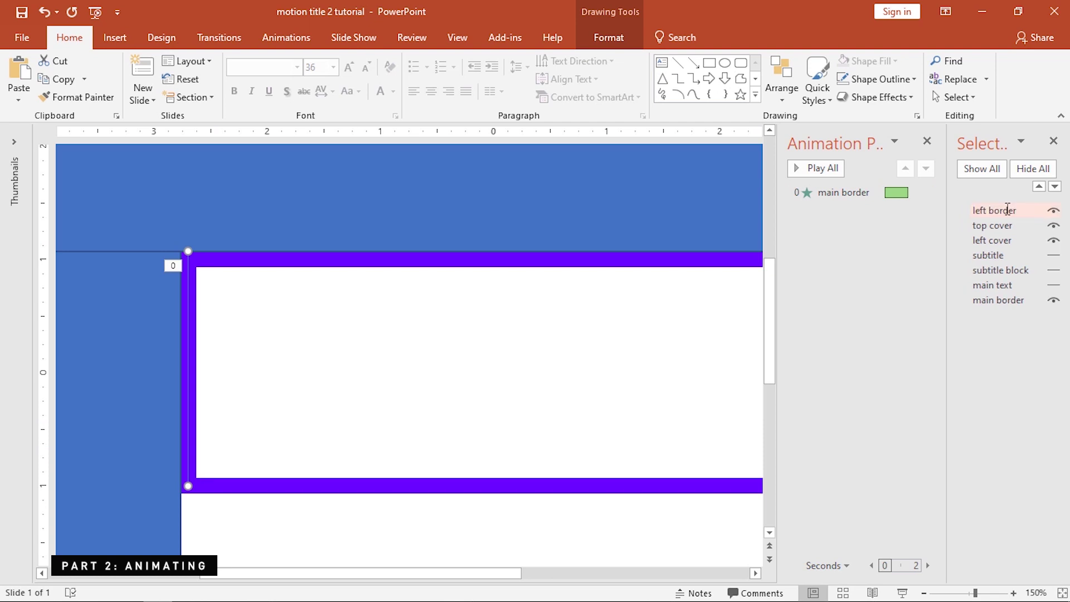
click(1055, 187)
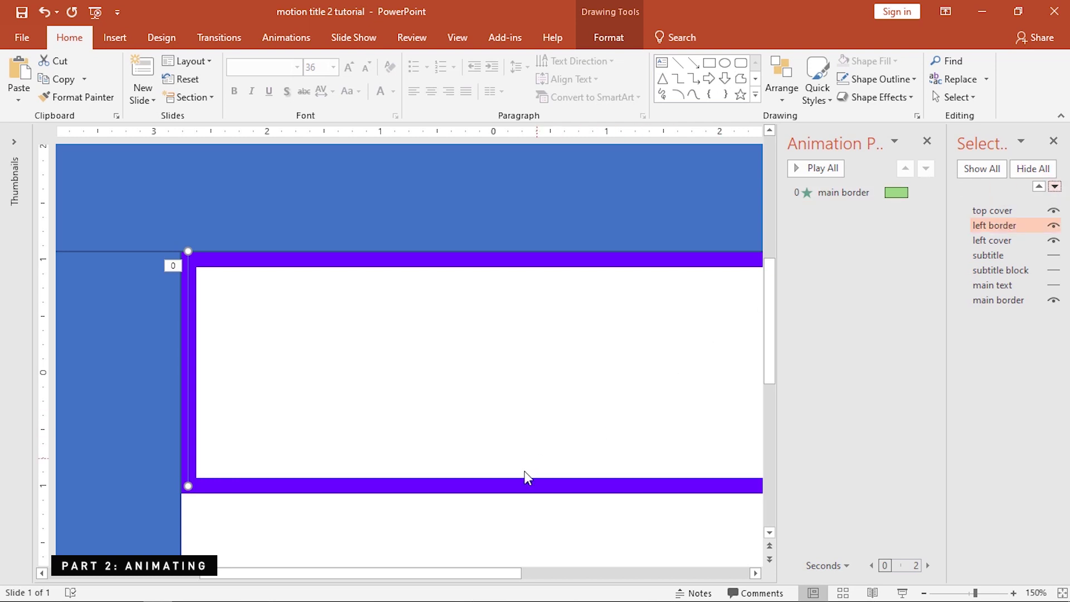
- Copy the main border's formatting onto left border and make its outline orange
click(514, 487)
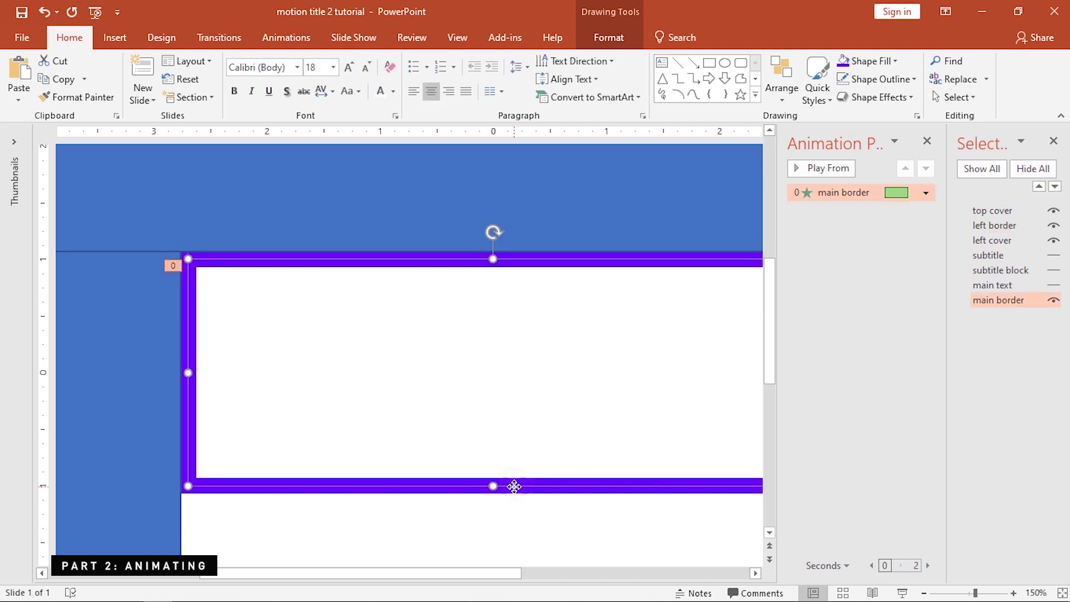
click(83, 94)
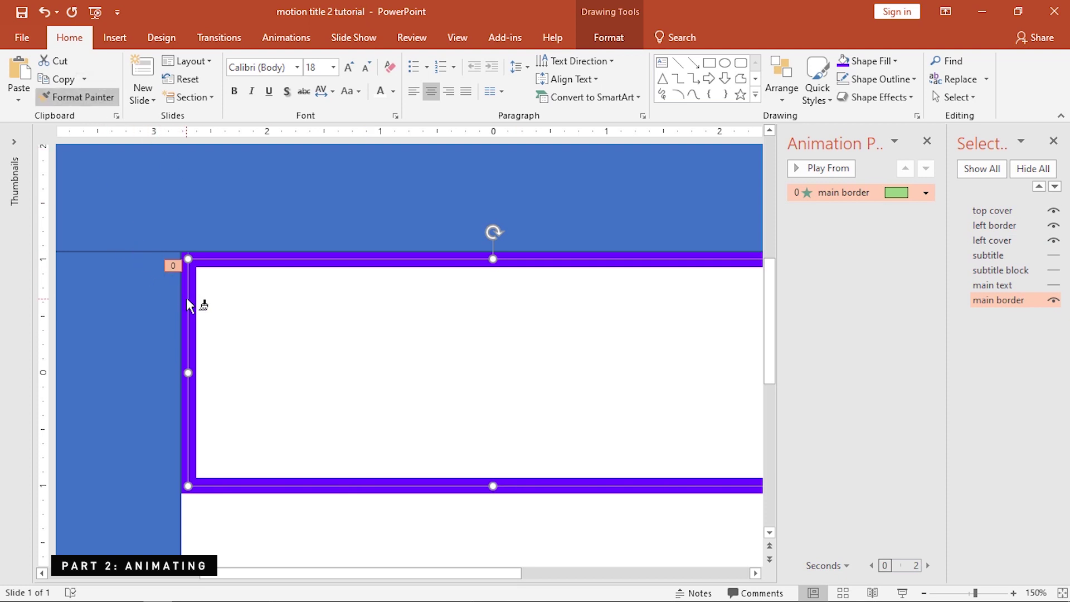
click(1013, 226)
click(187, 326)
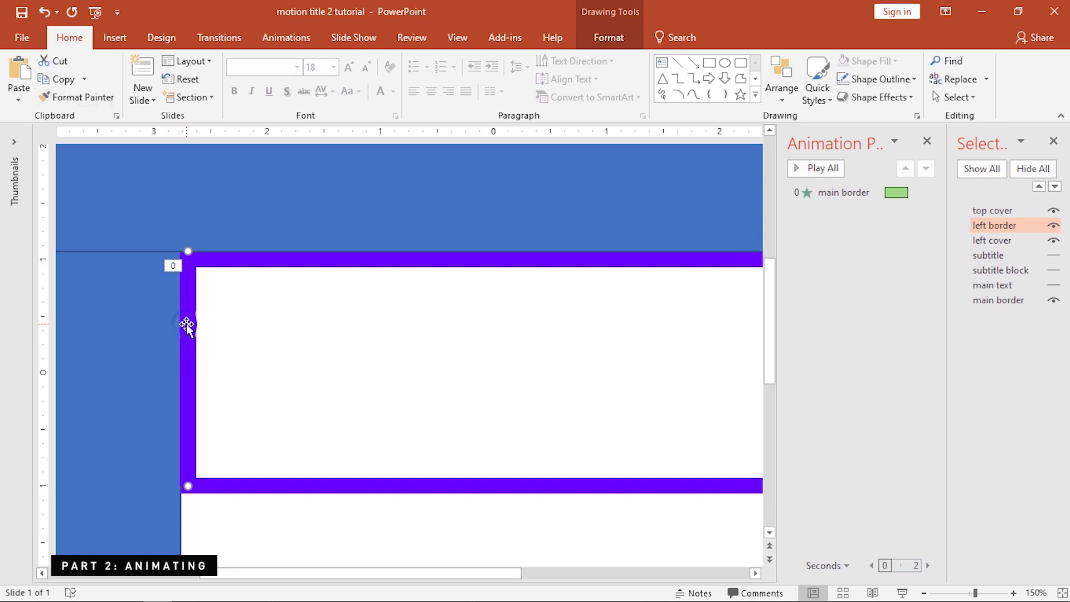
click(610, 38)
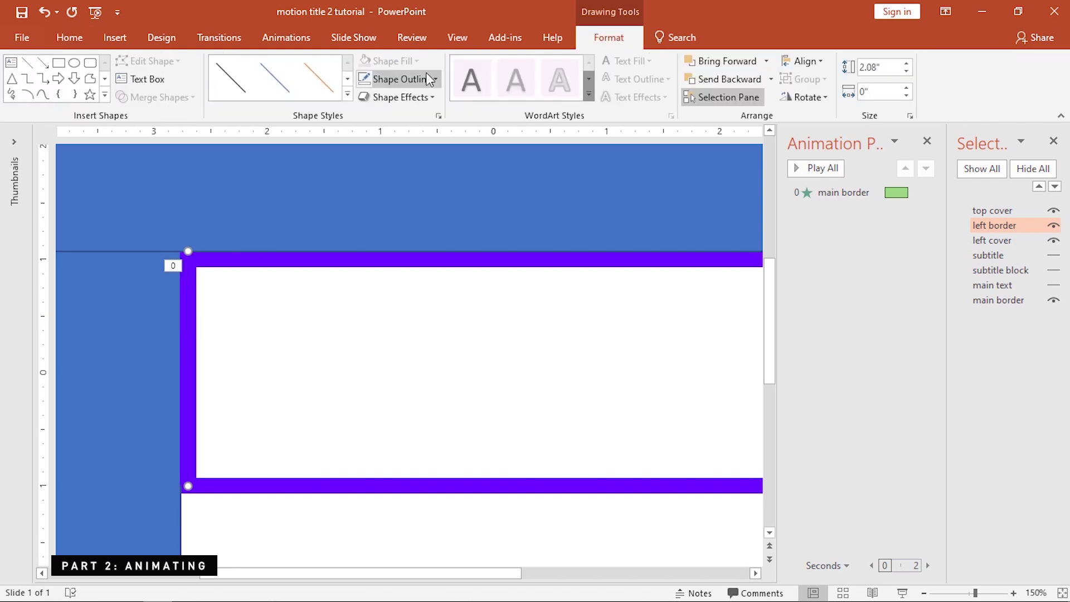
click(429, 79)
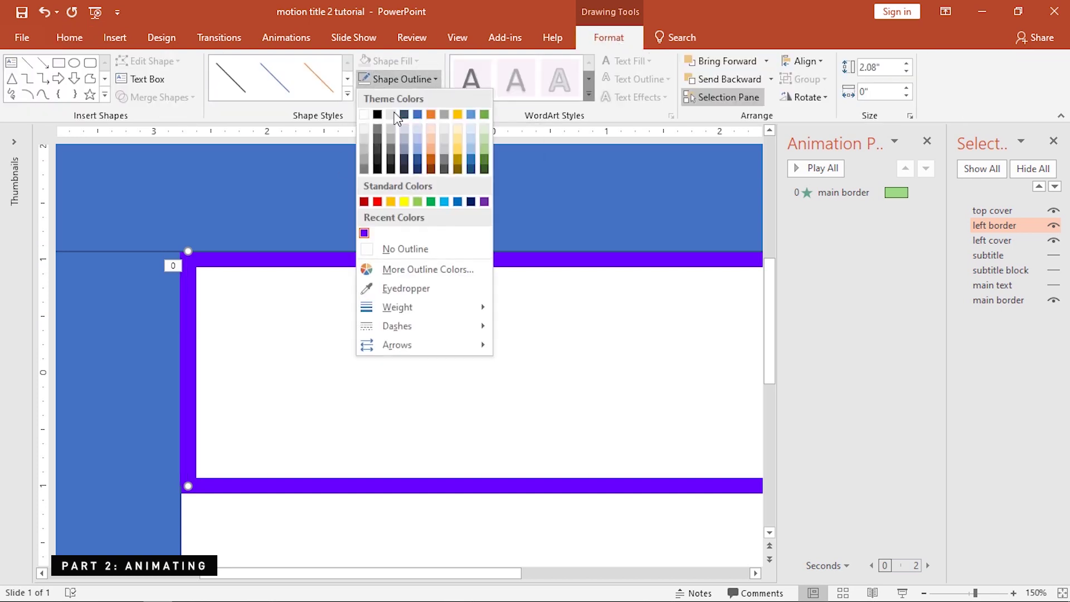
click(391, 202)
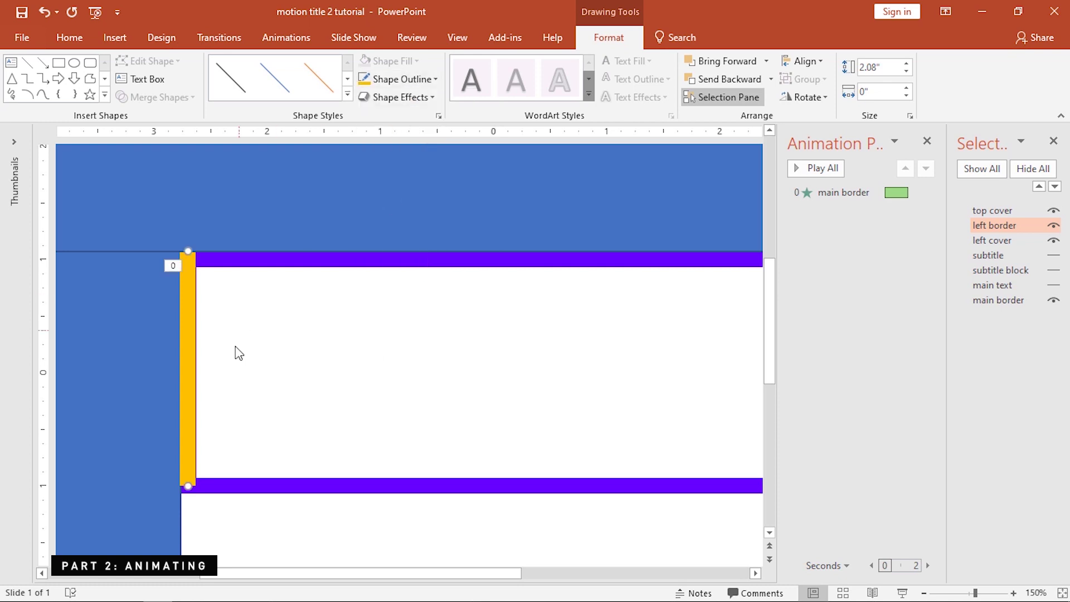
- Give the left border a Fly In from Top, With Previous, lasting 1.50 seconds
click(286, 39)
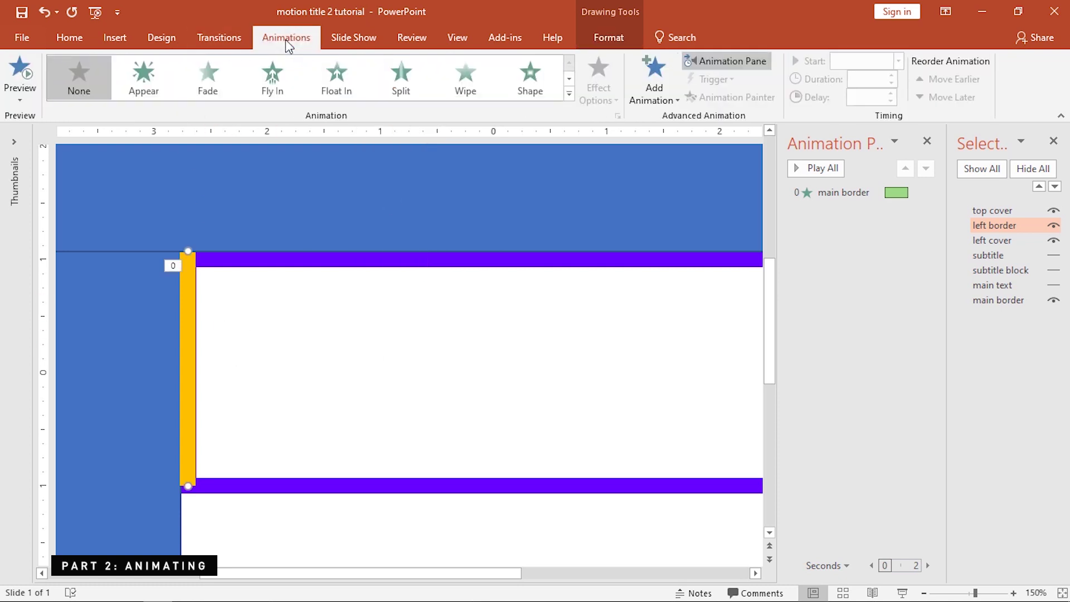
click(264, 75)
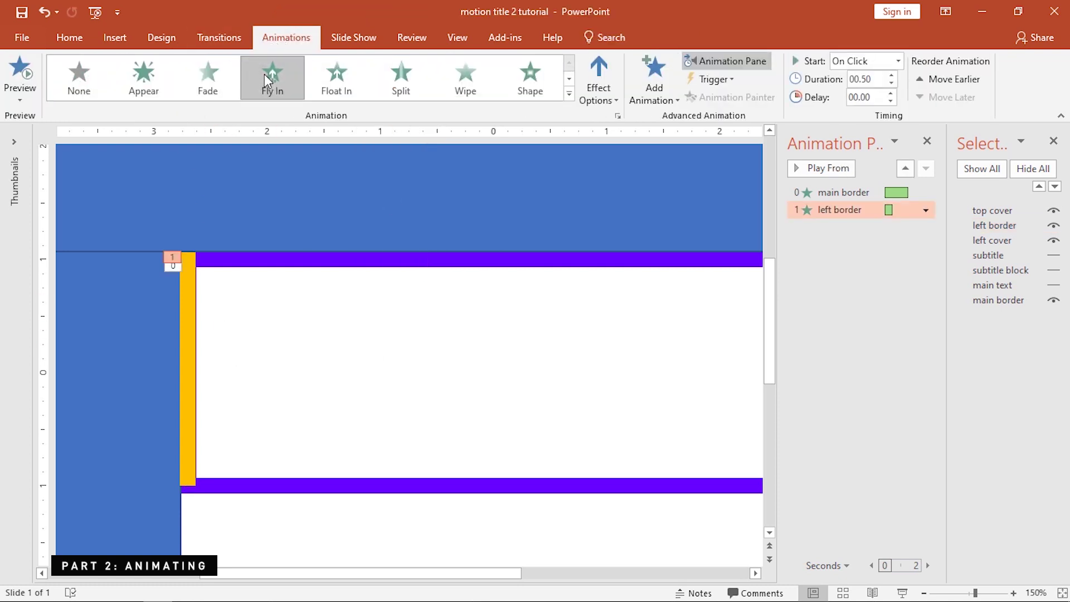
click(593, 76)
click(642, 282)
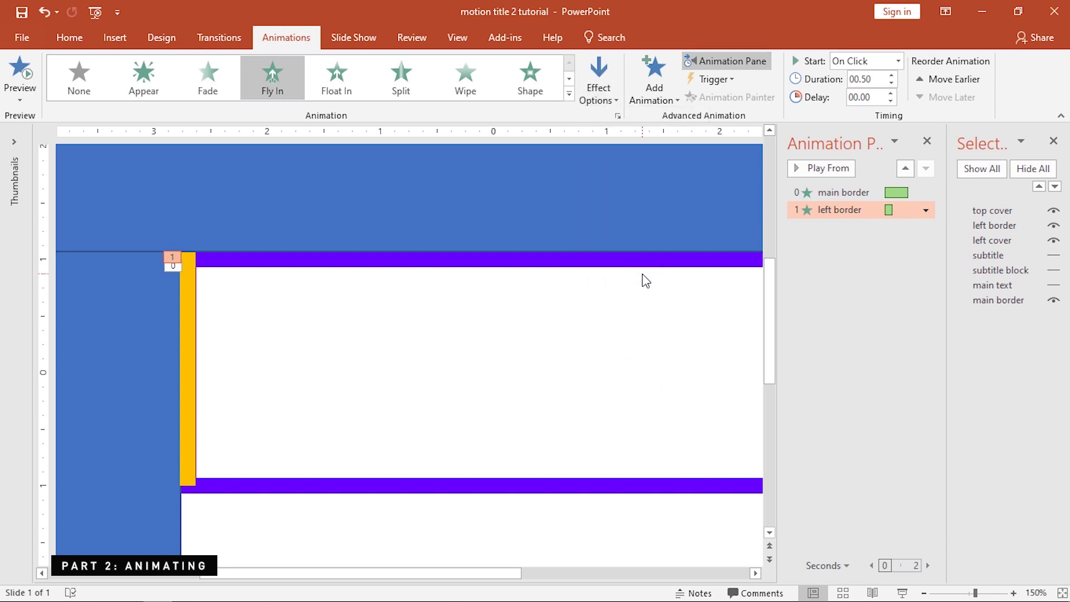
click(865, 60)
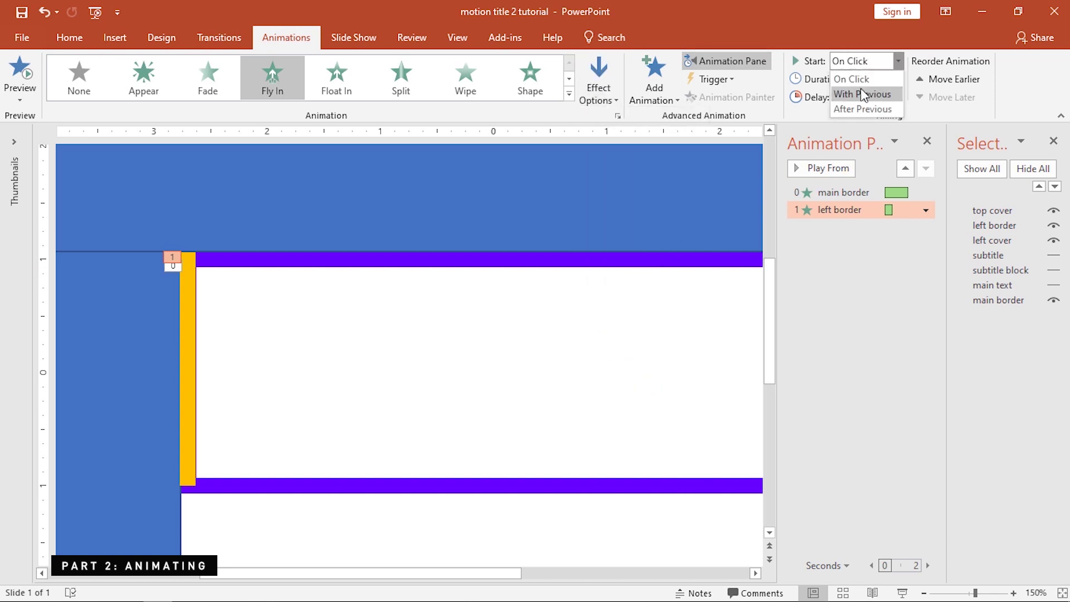
click(860, 90)
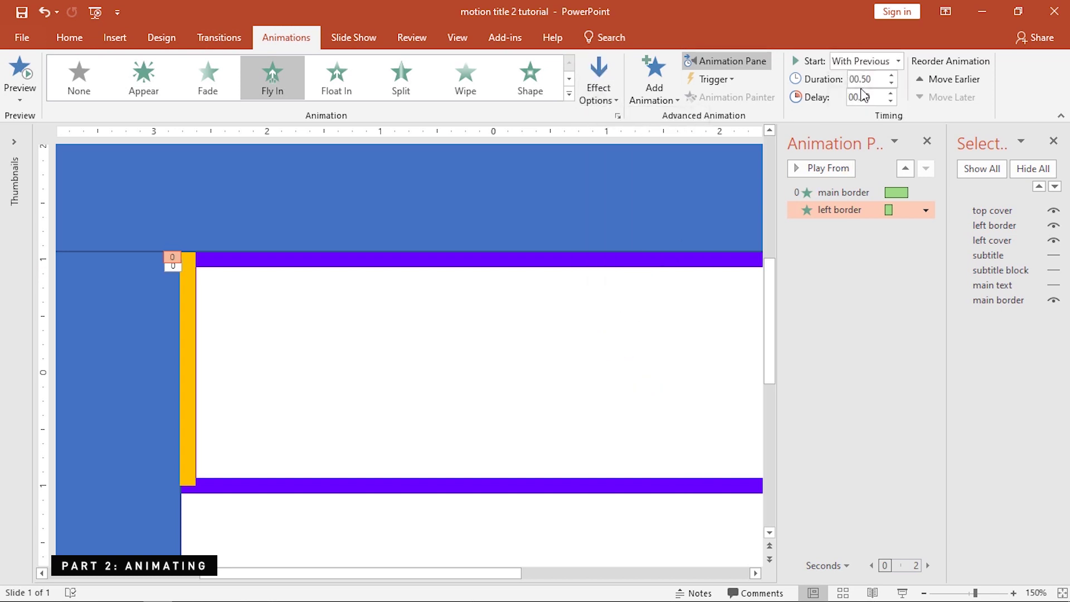
click(892, 76)
click(892, 75)
click(892, 76)
click(892, 75)
- Set the left border's Fly In smooth end to 1.5 sec
double_click(922, 209)
click(648, 187)
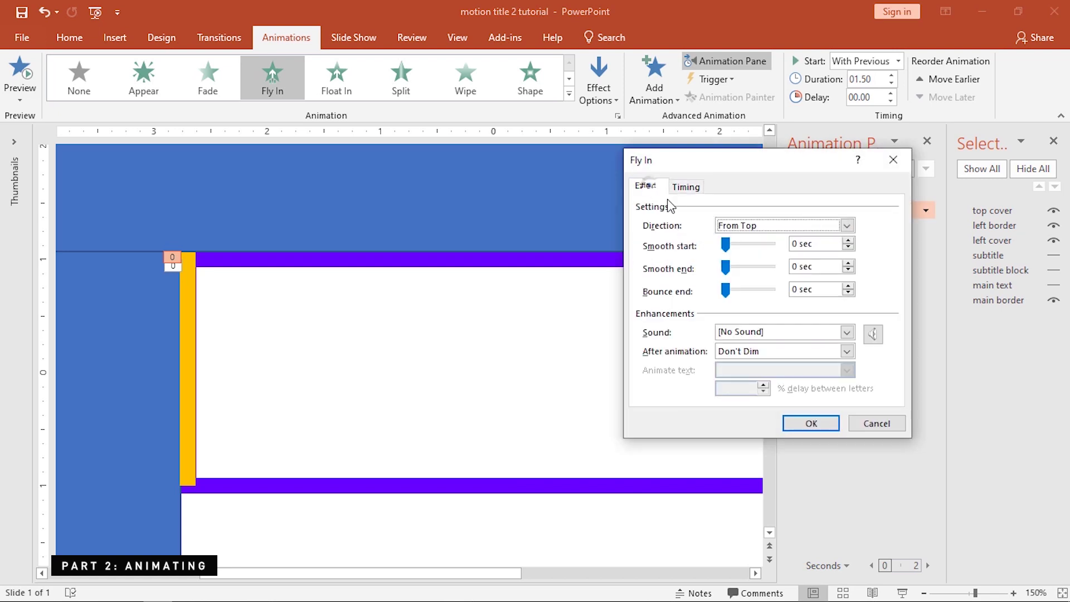
drag(731, 270, 798, 285)
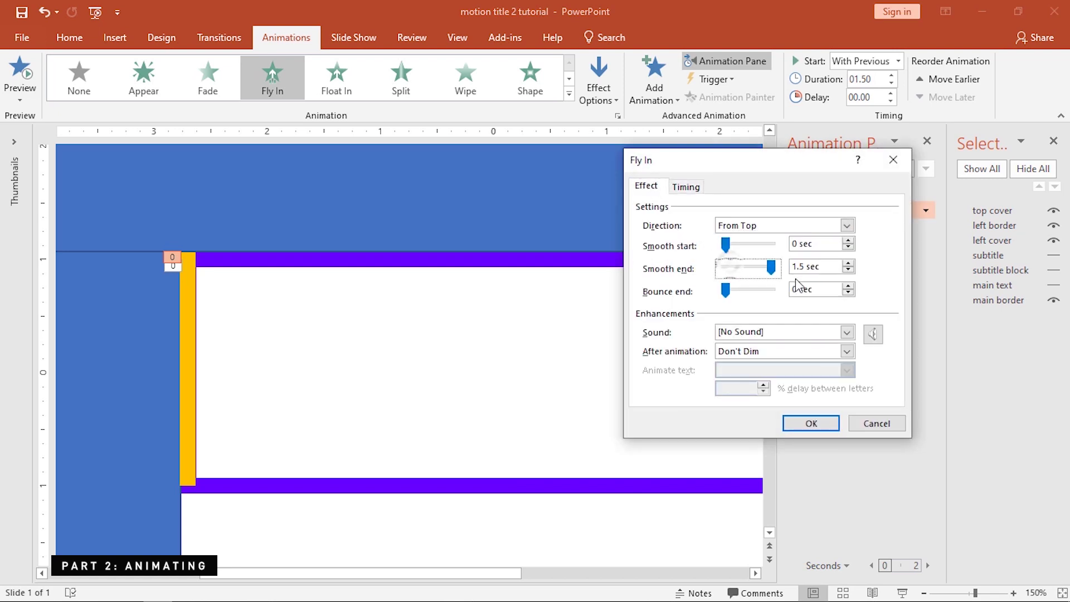
click(811, 423)
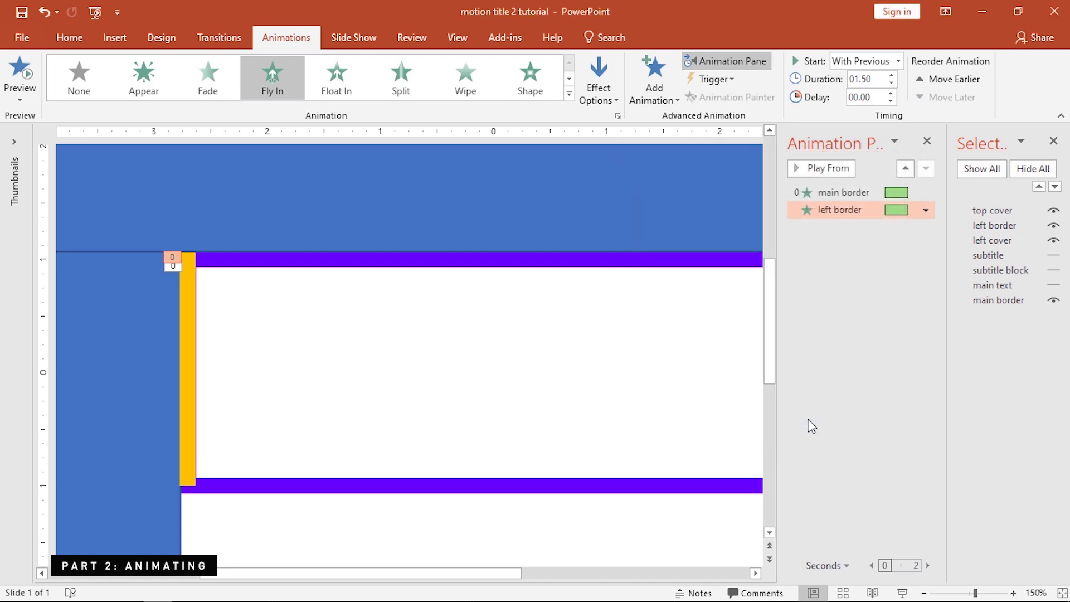
- Preview the animations, then duplicate the yellow bar and name the copy 'top border'
click(818, 179)
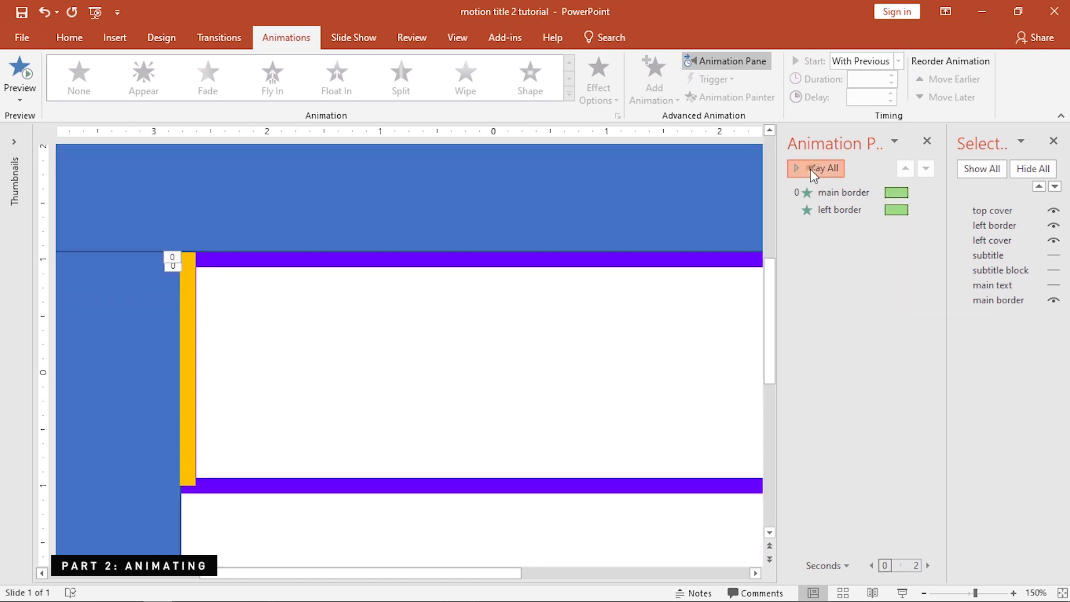
click(811, 169)
drag(189, 329, 345, 290)
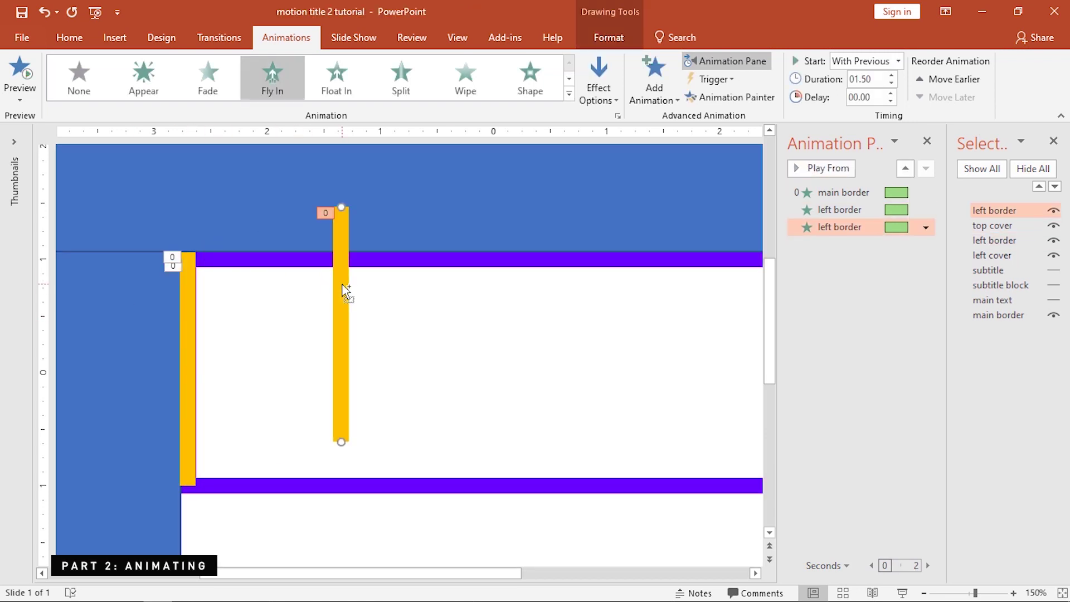
double_click(994, 210)
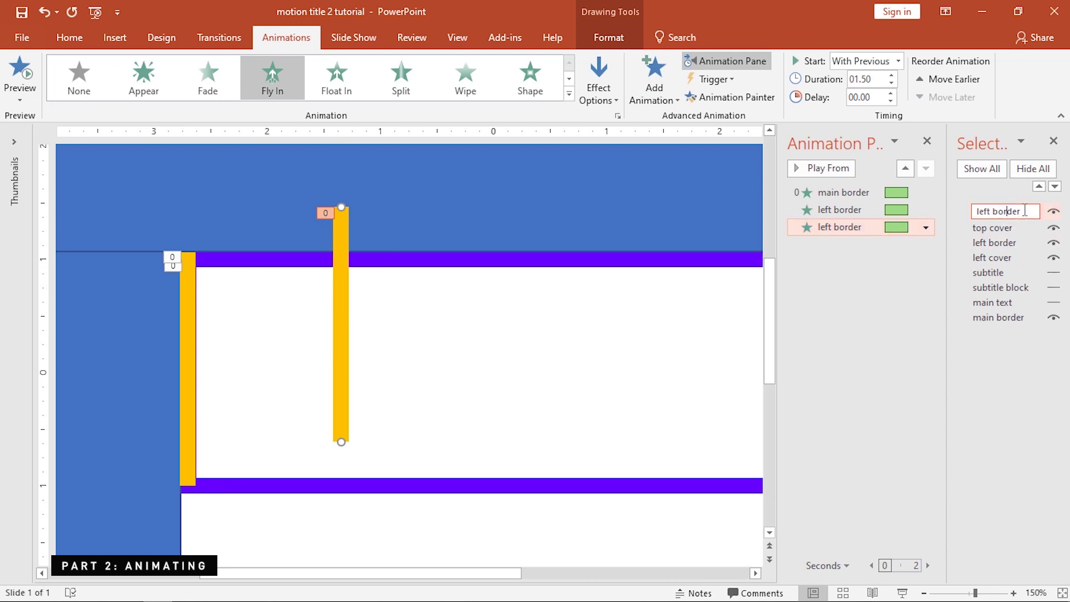
text(top)
key(Return)
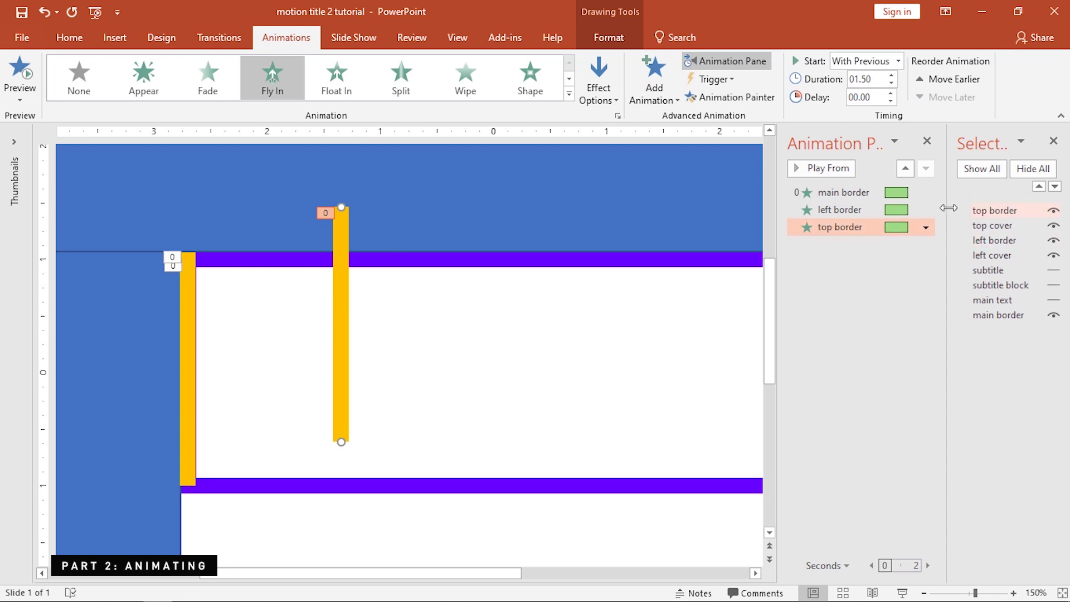
- Send top border below the left cover and rotate it horizontal along the frame's top edge
click(1054, 186)
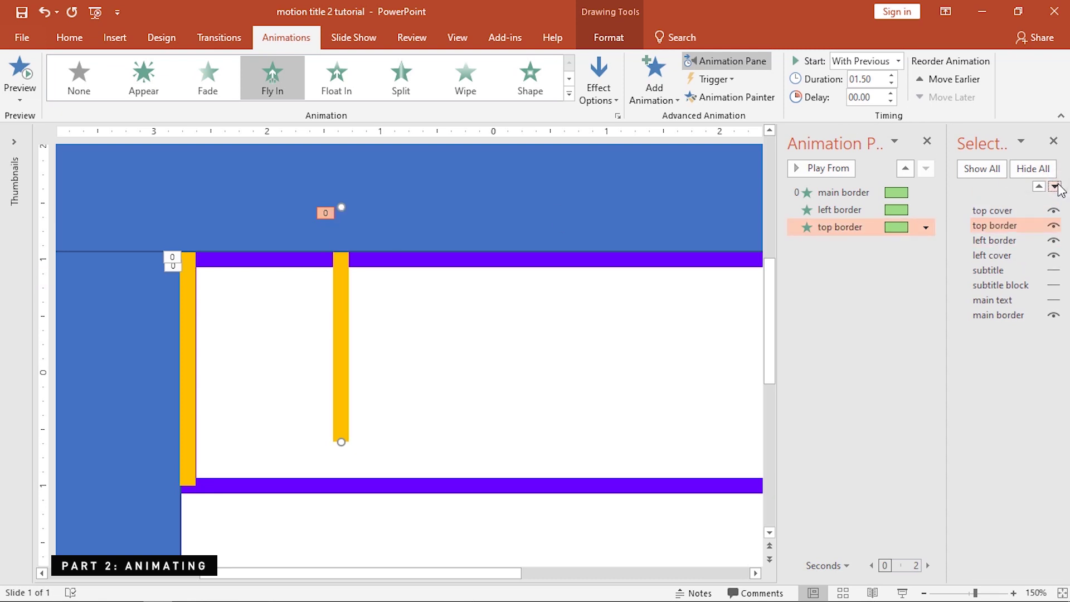
click(1054, 186)
click(1055, 186)
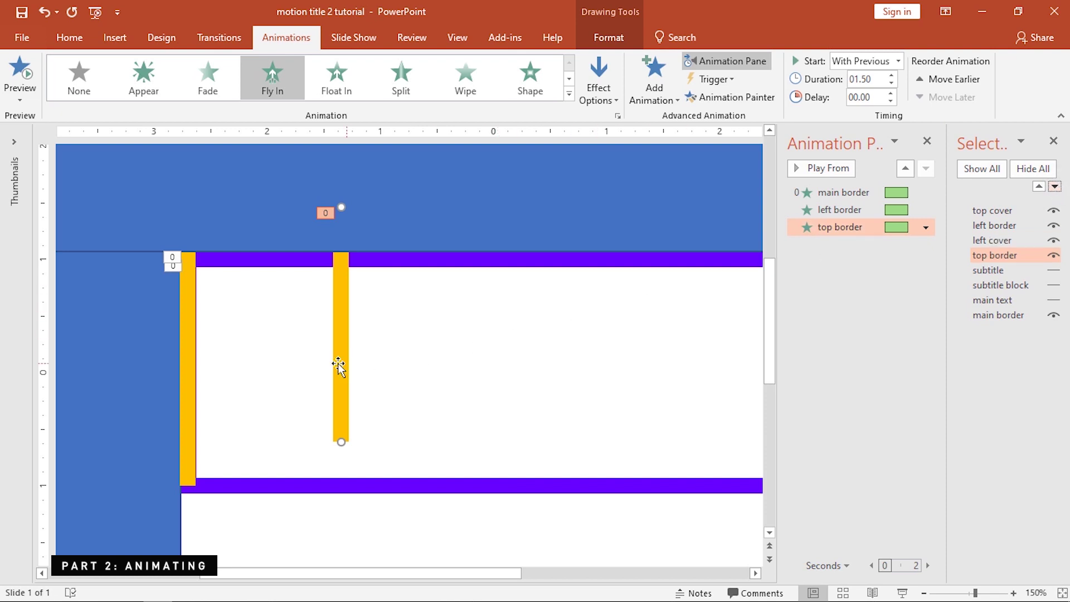
drag(341, 359, 346, 377)
key(alt+Left)
key(alt+Left)
key(alt+Left)
key(alt+Left)
key(alt+Left)
key(alt+Left)
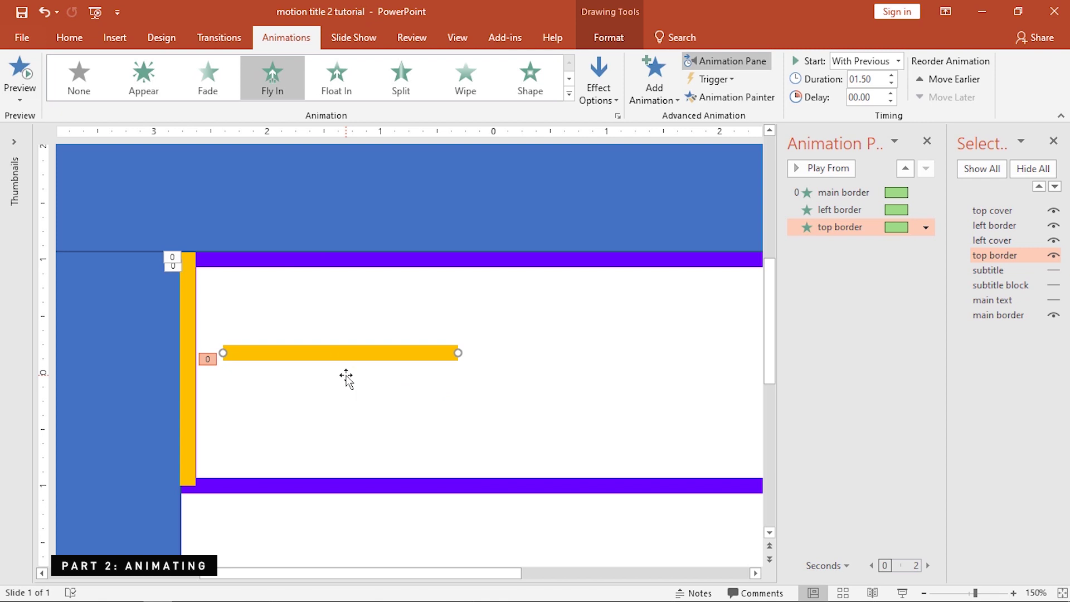
drag(337, 353, 298, 259)
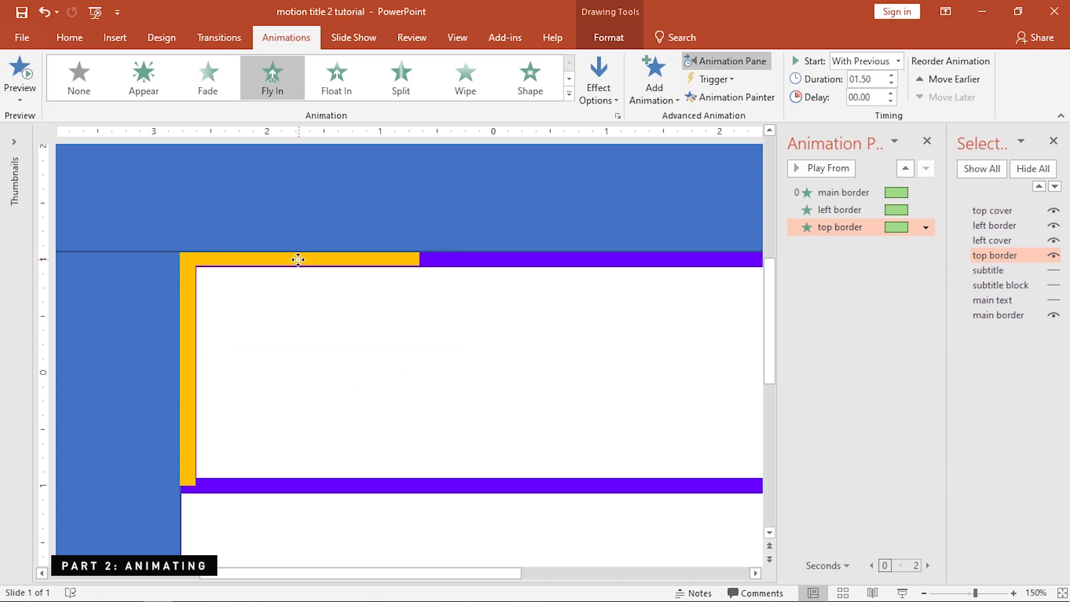
- Stretch the top border bar across the frame's entire top edge
scroll(423, 306, down, 2)
drag(443, 575, 493, 579)
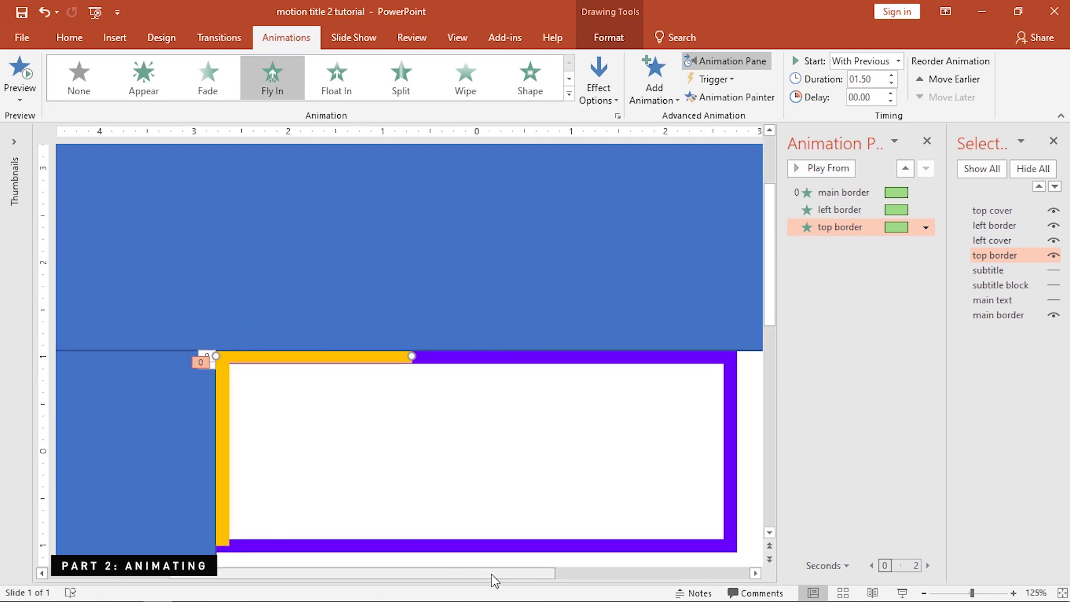
drag(412, 356, 732, 356)
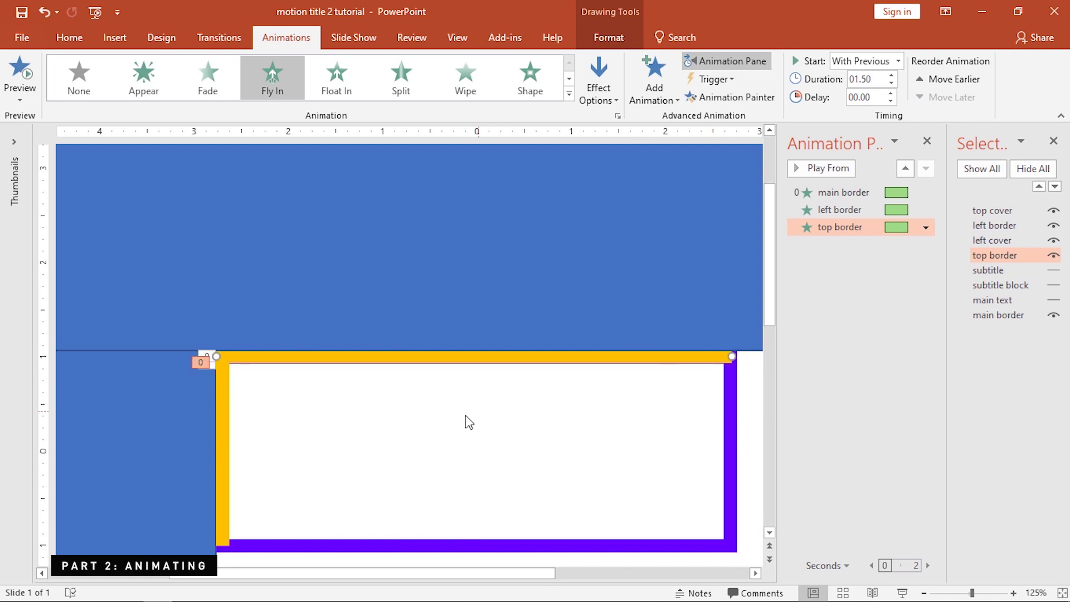
click(466, 416)
scroll(261, 395, up, 6)
drag(349, 573, 288, 573)
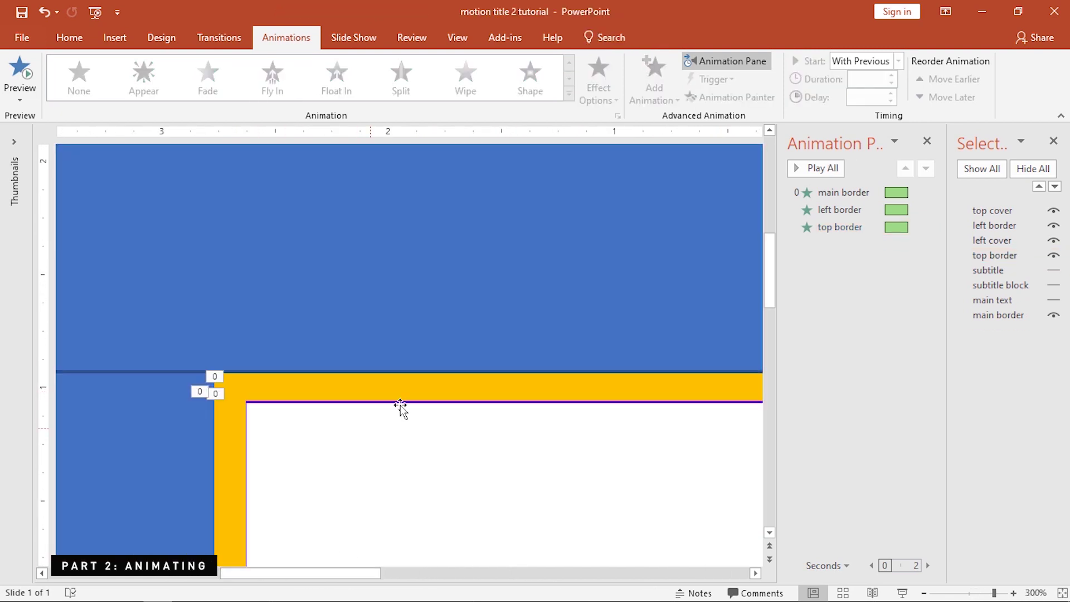
click(475, 384)
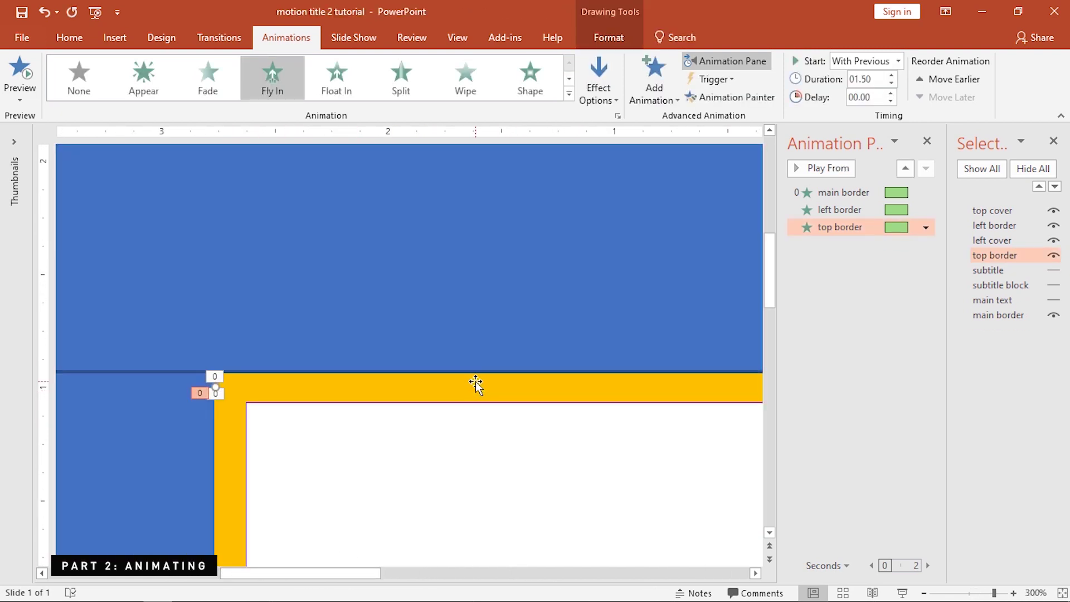
click(518, 449)
scroll(515, 443, down, 10)
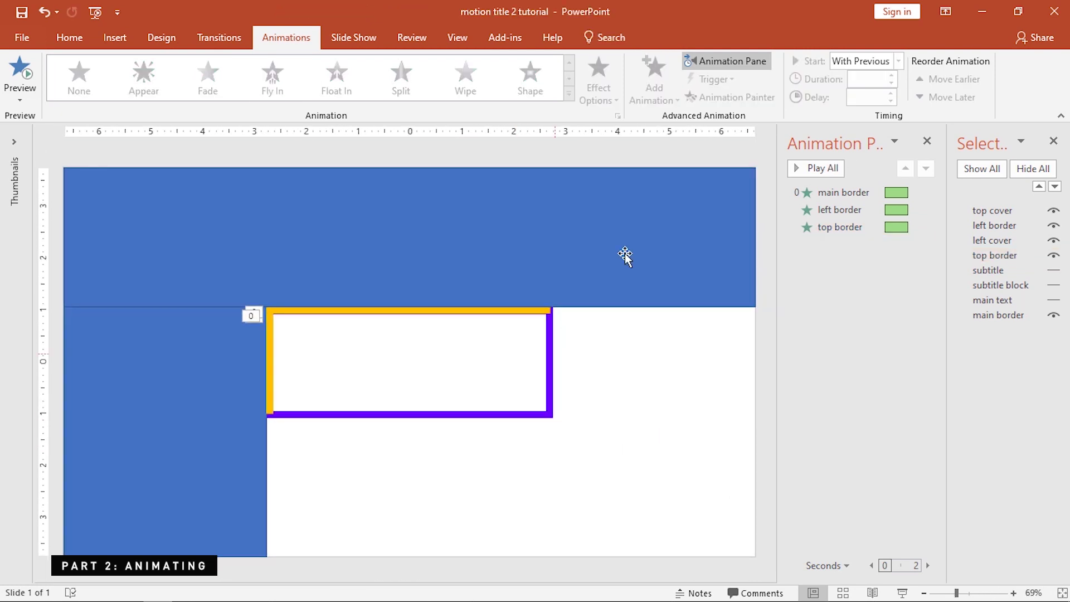
- Set the top border's fly-in direction to From Left and play all animations
click(848, 228)
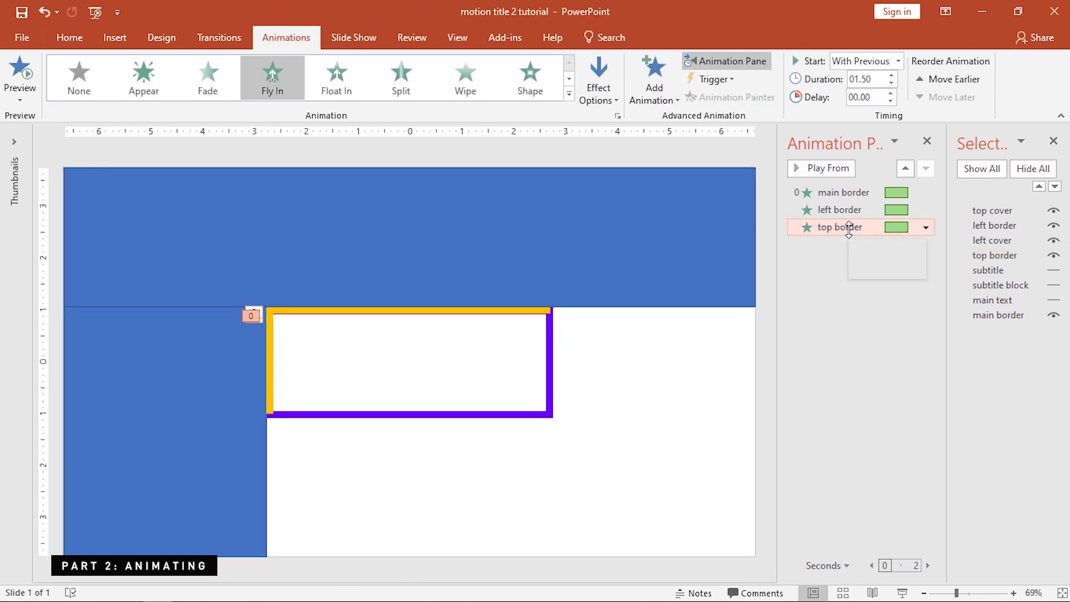
click(595, 95)
click(651, 212)
click(484, 442)
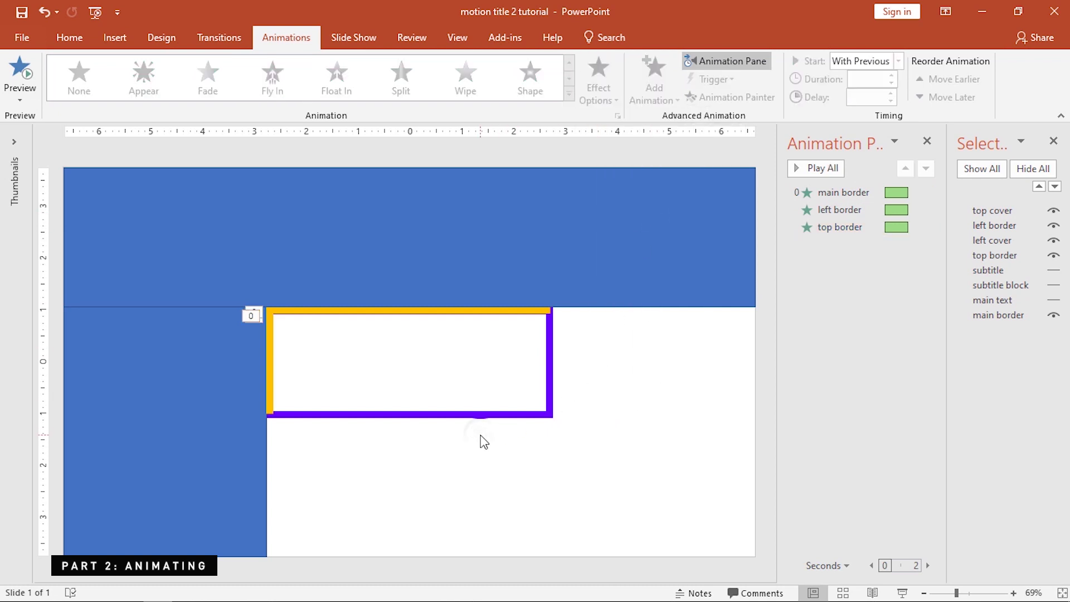
click(811, 168)
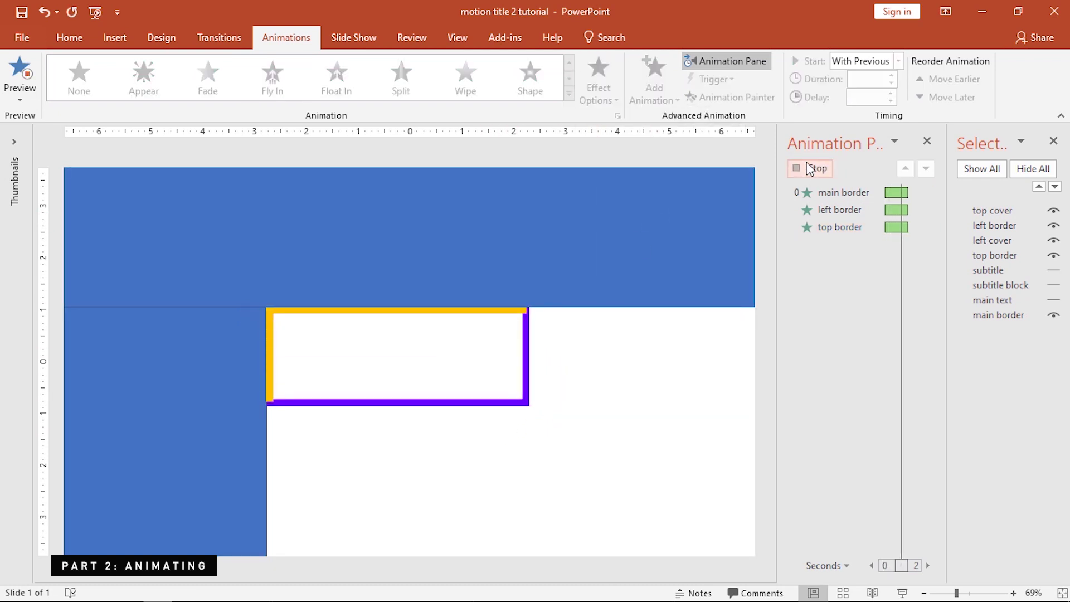
scroll(473, 449, down, 2)
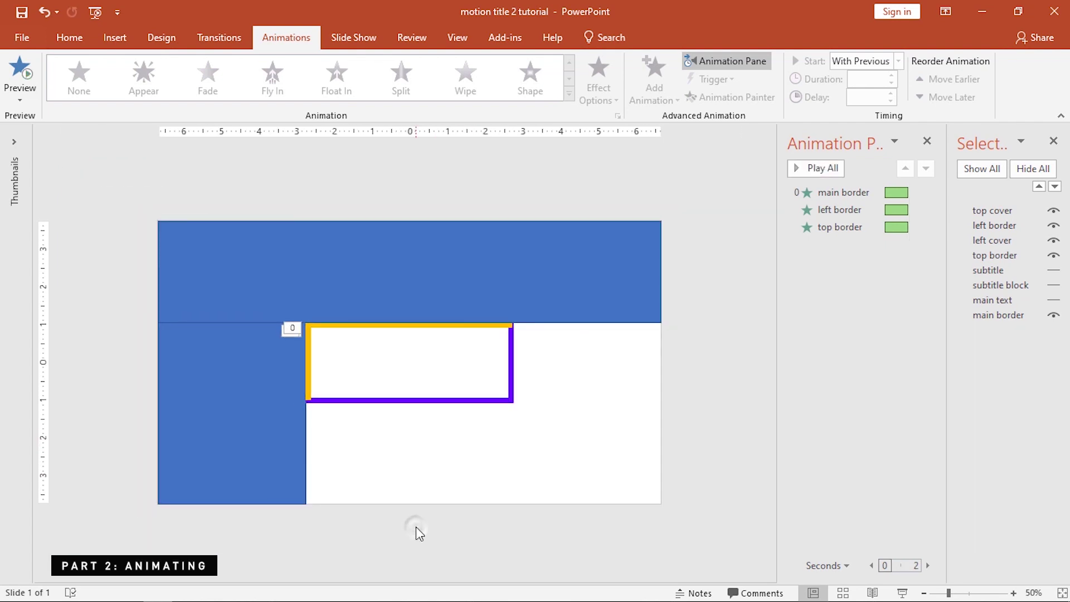
click(511, 379)
- Add a 1.00 s Fly Out exit To Bottom-Right on main border with 1-sec smooth start
click(668, 104)
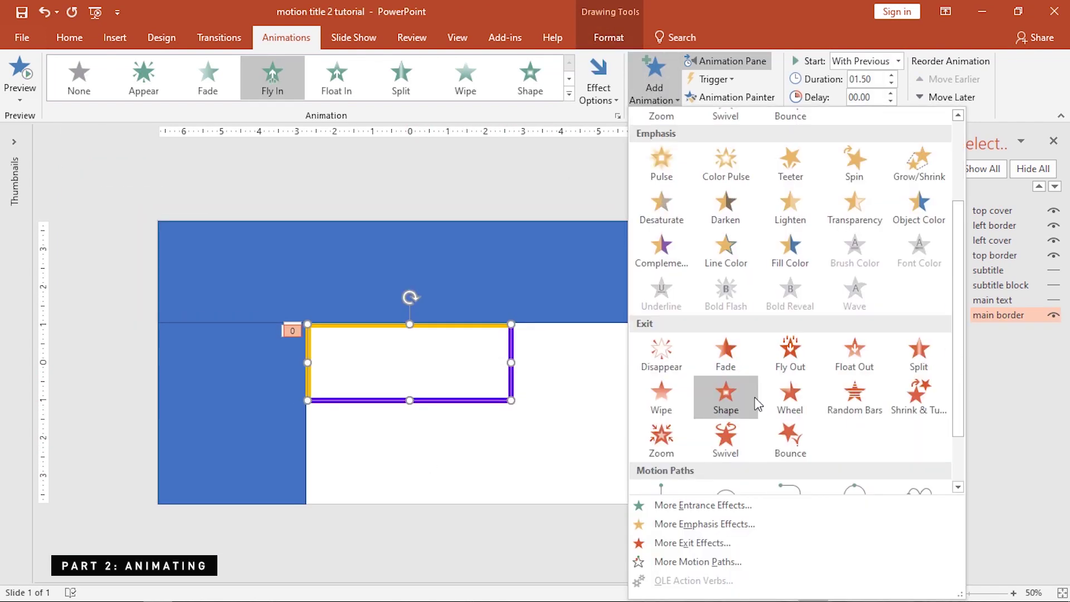
click(724, 353)
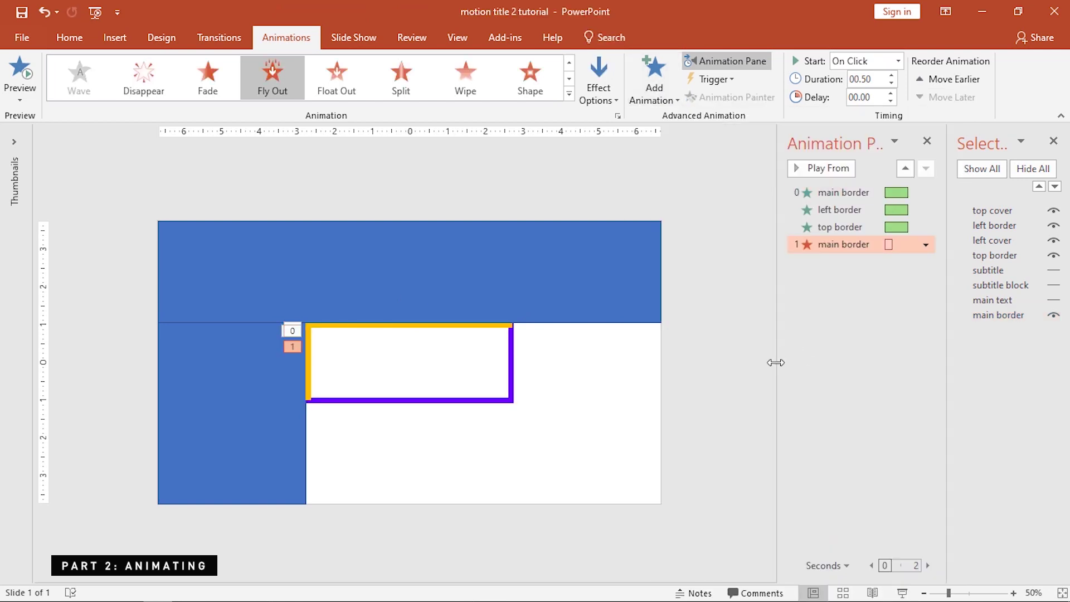
click(891, 77)
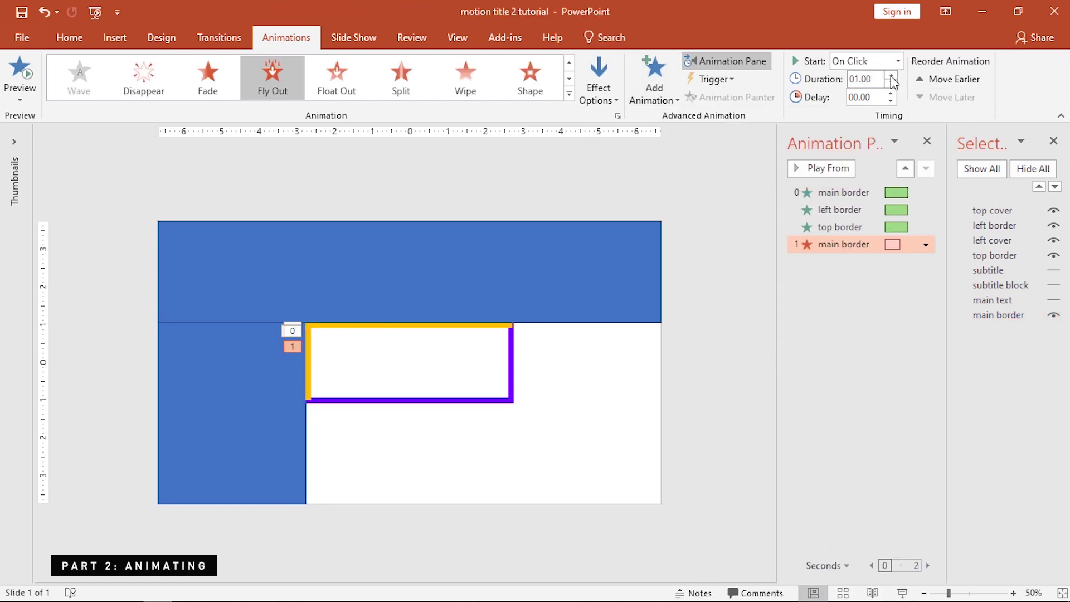
click(610, 94)
click(624, 380)
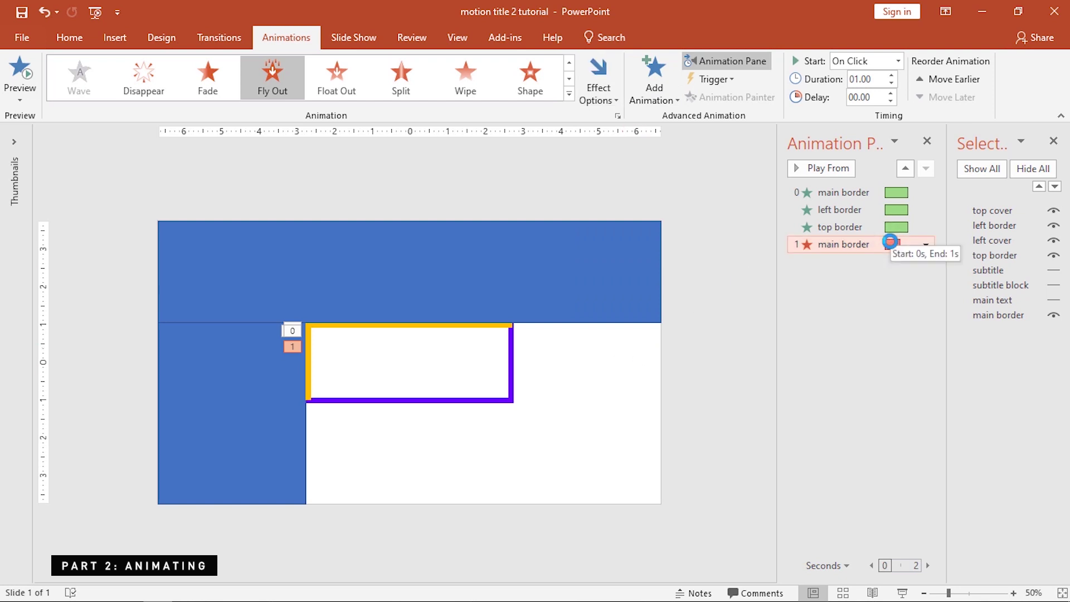
double_click(891, 244)
click(647, 198)
drag(726, 257, 771, 256)
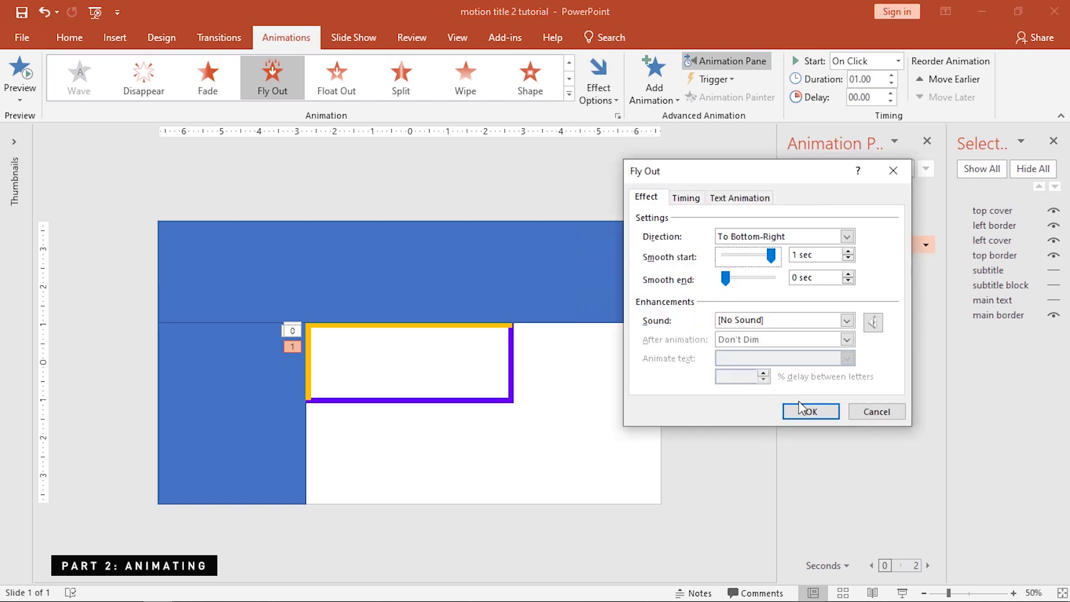
click(807, 411)
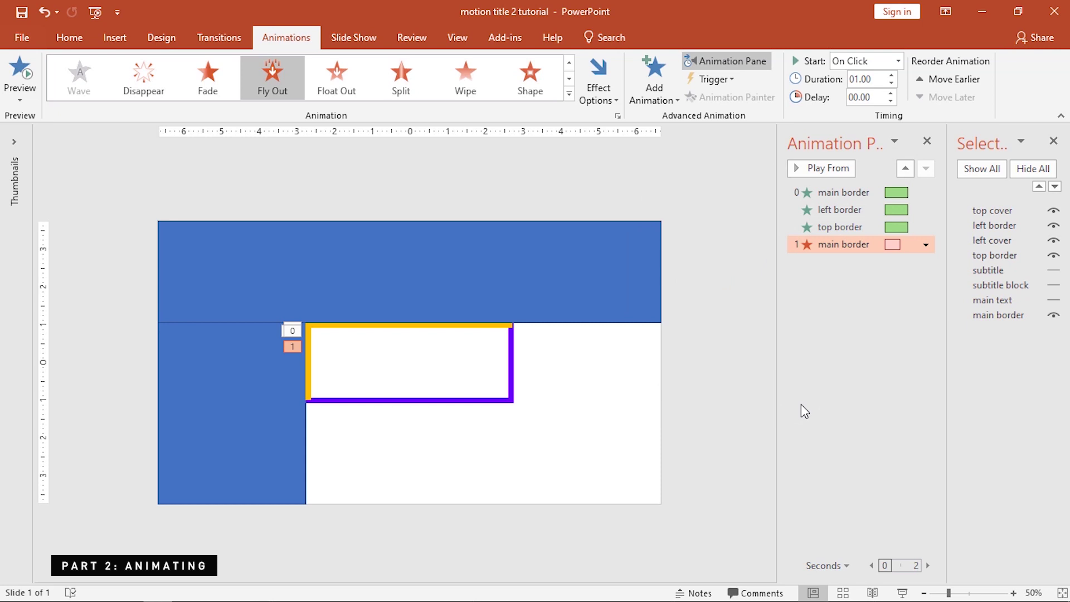
click(115, 37)
- Draw a rectangle over the slide's right side and name it 'right cover'
click(267, 87)
click(308, 141)
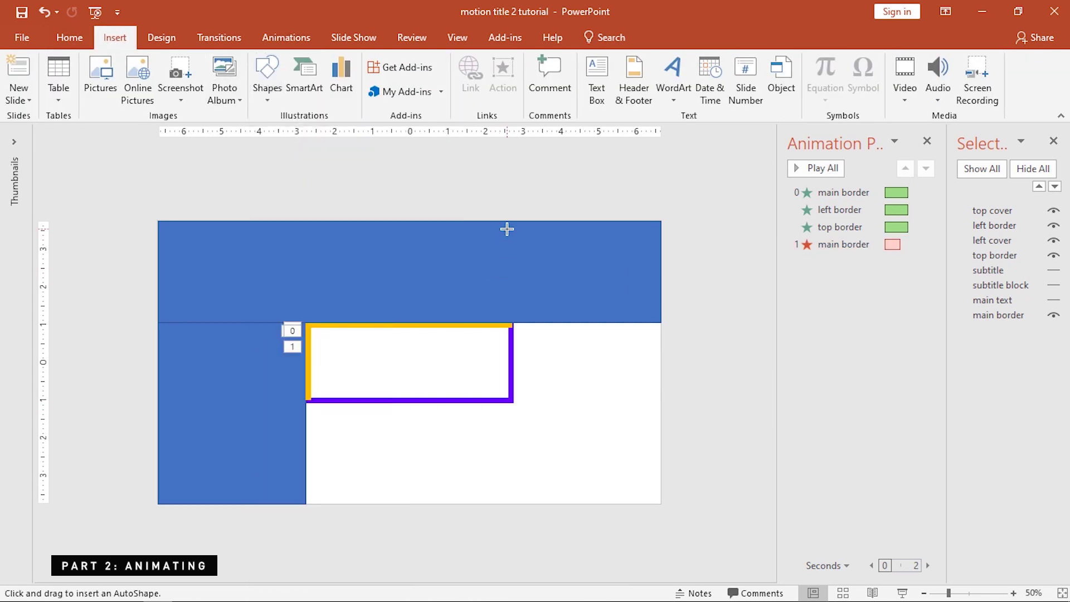
scroll(659, 224, up, 2)
drag(740, 186, 546, 558)
double_click(1002, 211)
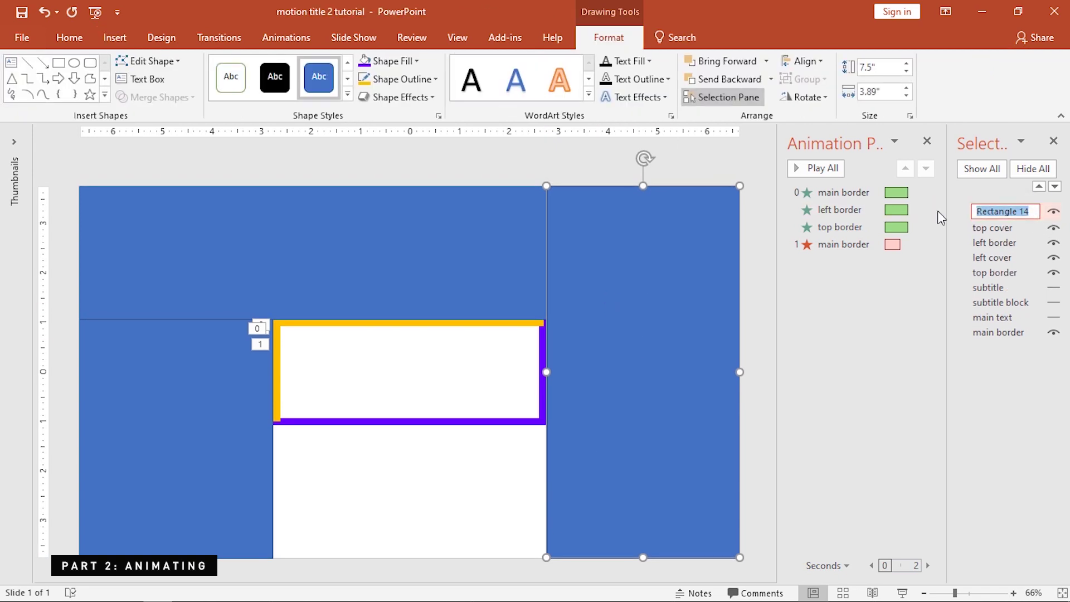
text(right cover)
key(Return)
- Draw a rectangle over the slide's bottom area and name it 'bottom cover'
click(59, 62)
mouse_move(745, 418)
mouse_down()
mouse_move(220, 567)
mouse_move(228, 557)
mouse_up()
double_click(995, 211)
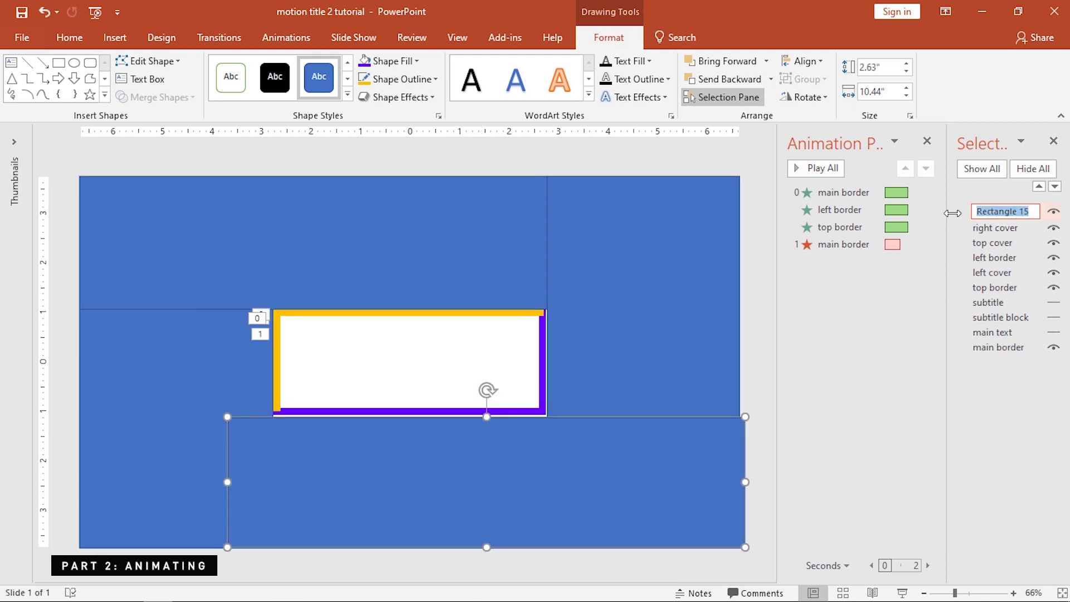
text(bottom cover)
key(Return)
scroll(435, 406, up, 5)
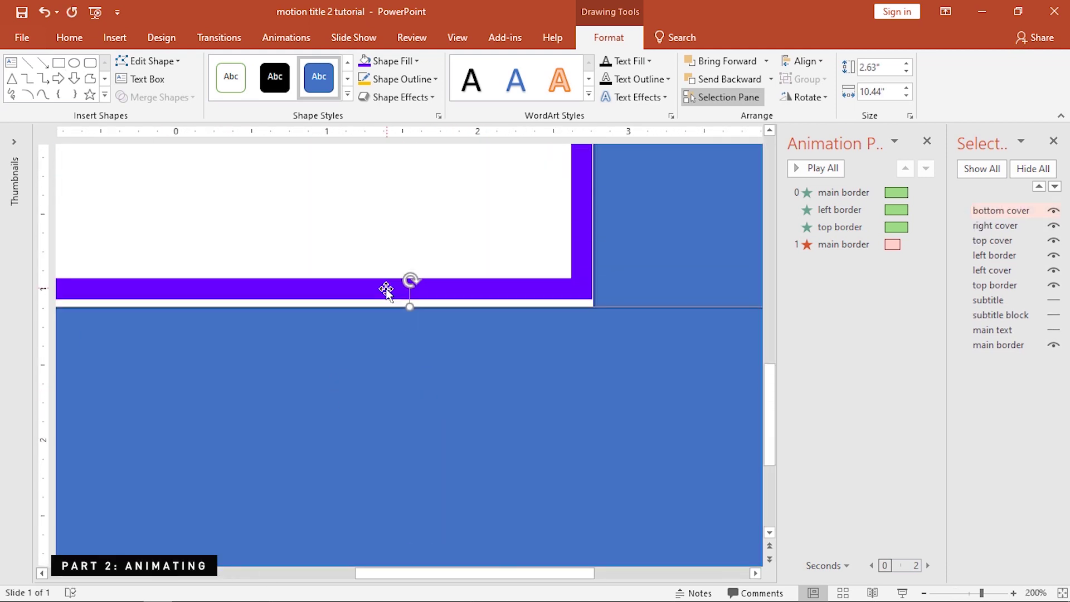
click(607, 398)
scroll(592, 363, down, 5)
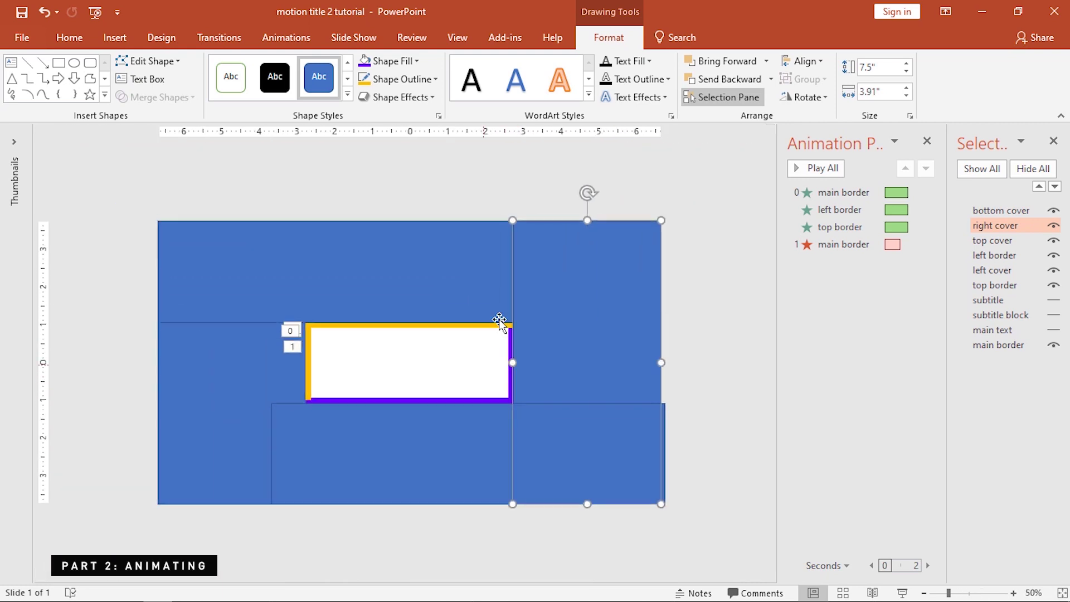
click(657, 450)
key(Escape)
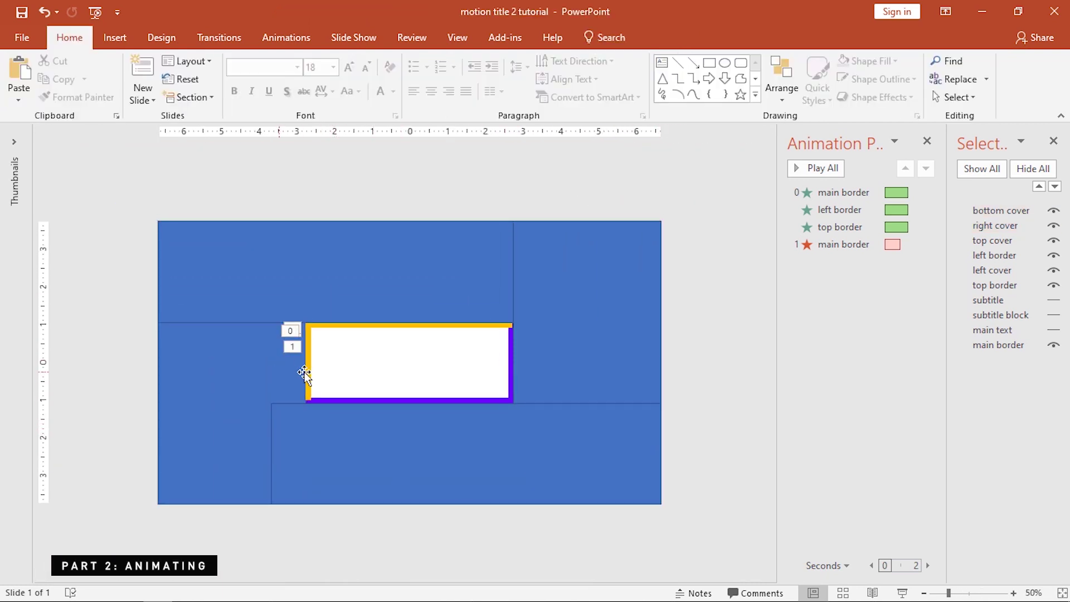
- Give the left and top borders a Fade exit, With Previous, lasting 00.25 seconds
scroll(304, 373, up, 2)
click(224, 352)
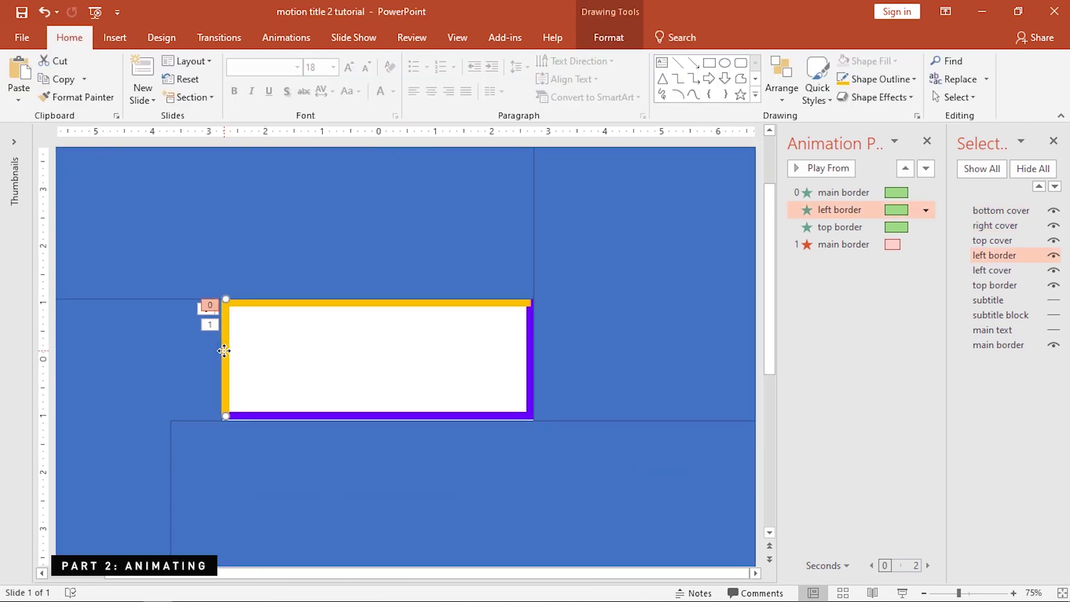
shift+click(325, 303)
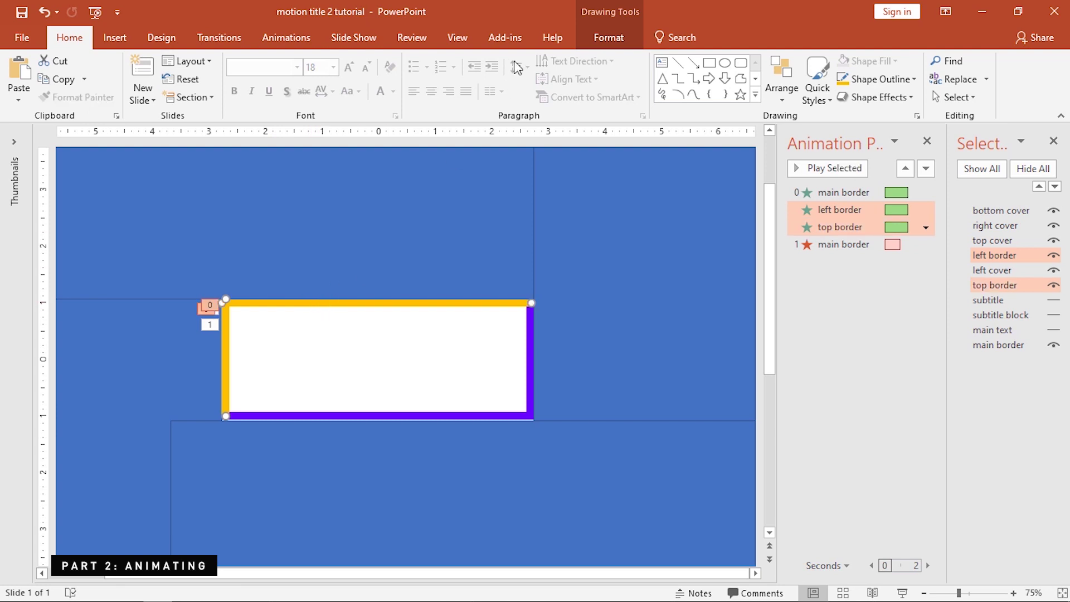
click(286, 38)
click(655, 94)
scroll(658, 292, down, 4)
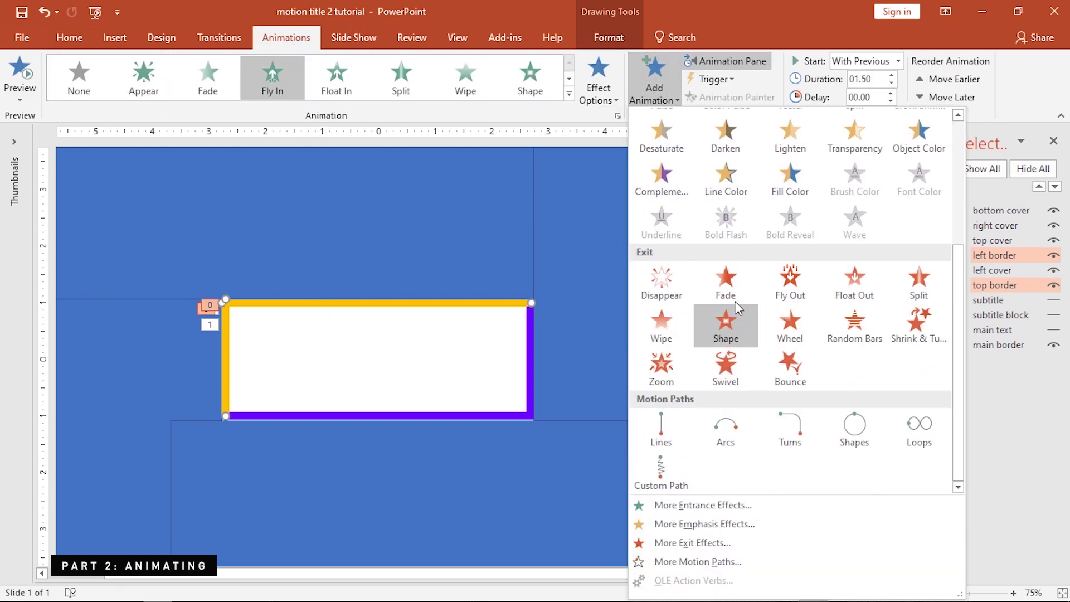
click(729, 287)
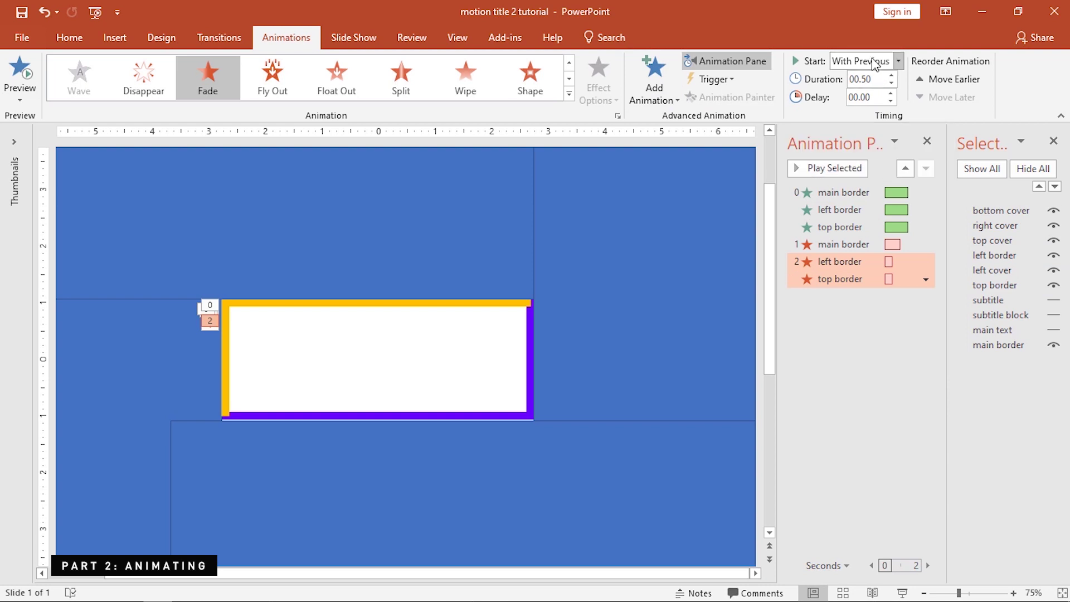
click(899, 60)
click(867, 92)
click(892, 84)
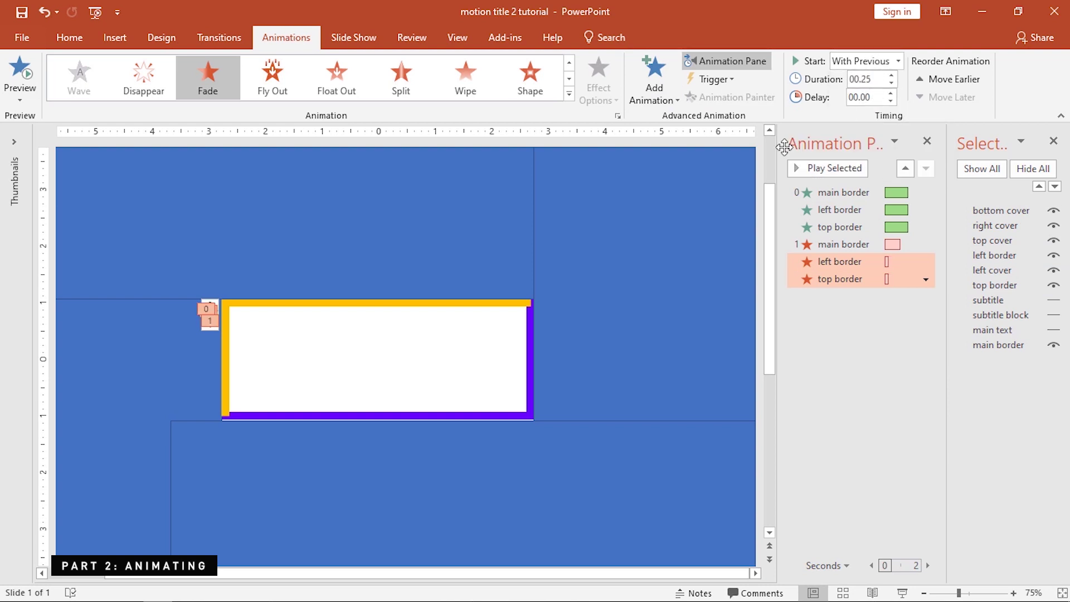
scroll(502, 195, down, 1)
click(485, 162)
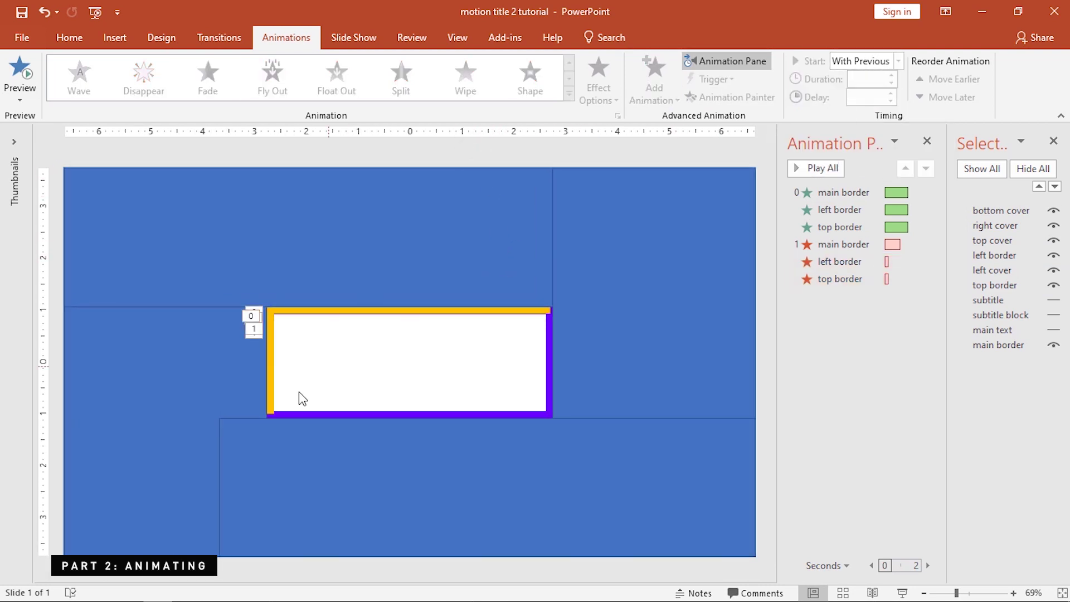
click(270, 368)
- Copy the left border onto the frame's right edge and name it 'right border'
scroll(262, 368, up, 8)
drag(349, 577, 489, 576)
drag(106, 351, 711, 329)
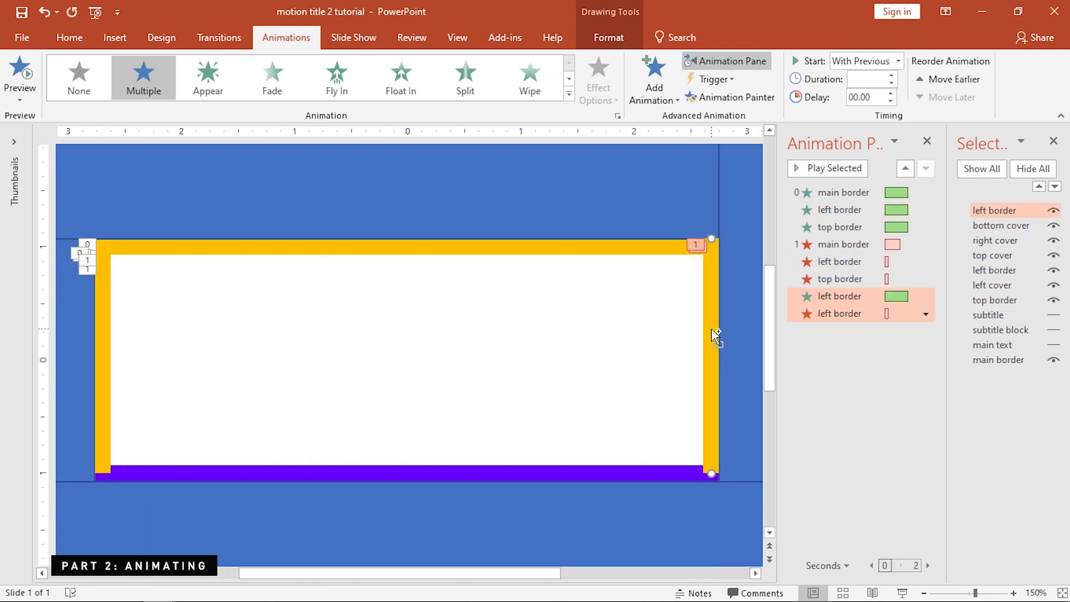
click(1003, 209)
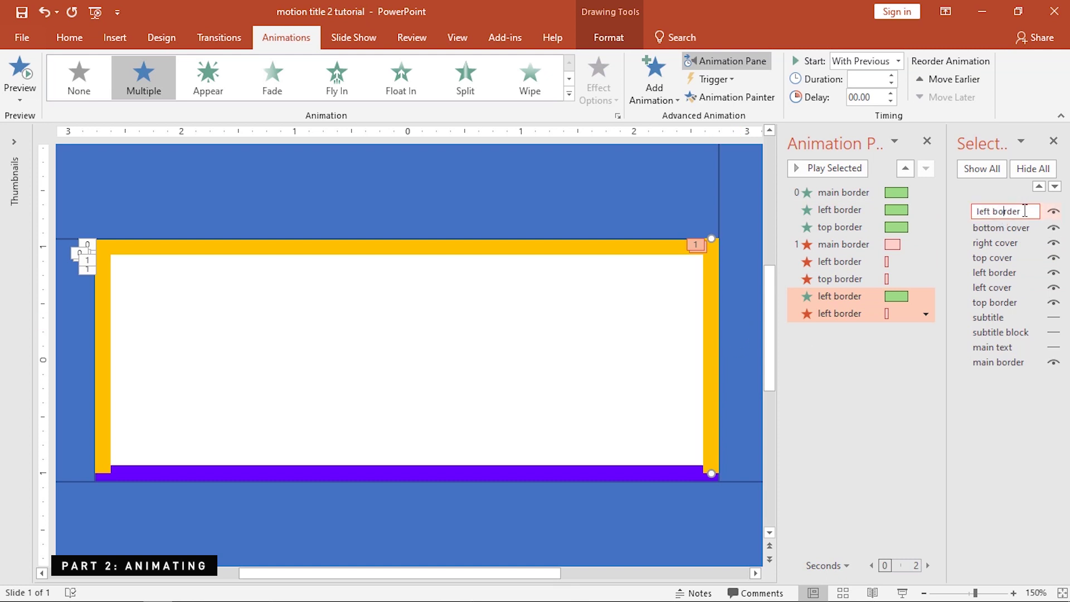
text(right border)
key(Return)
- Copy the top border to the bottom edge as 'bottom border' and delete the copied effects
click(520, 249)
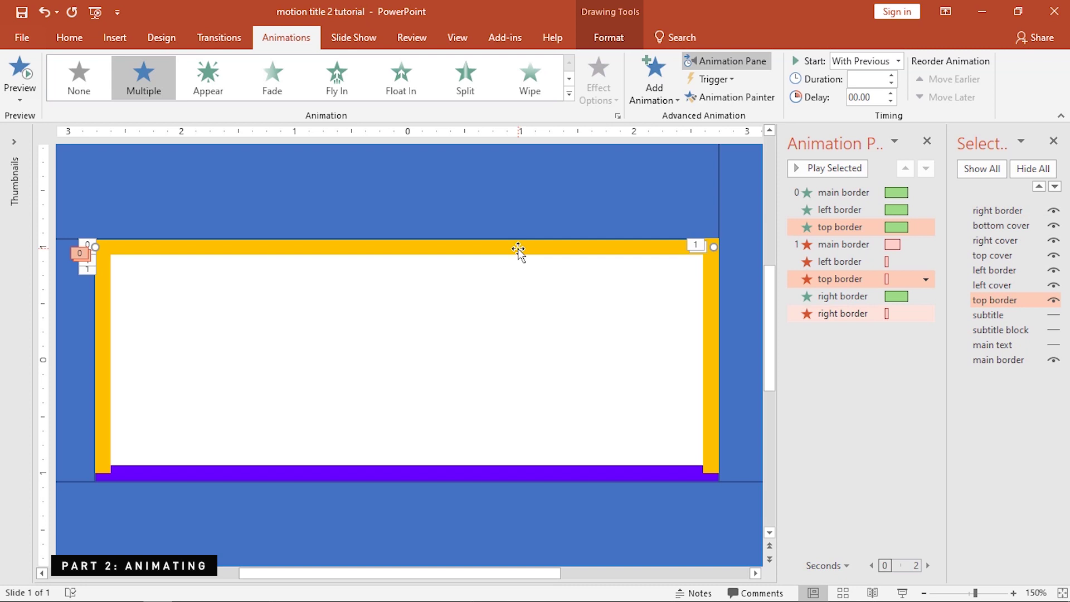
drag(518, 251, 536, 474)
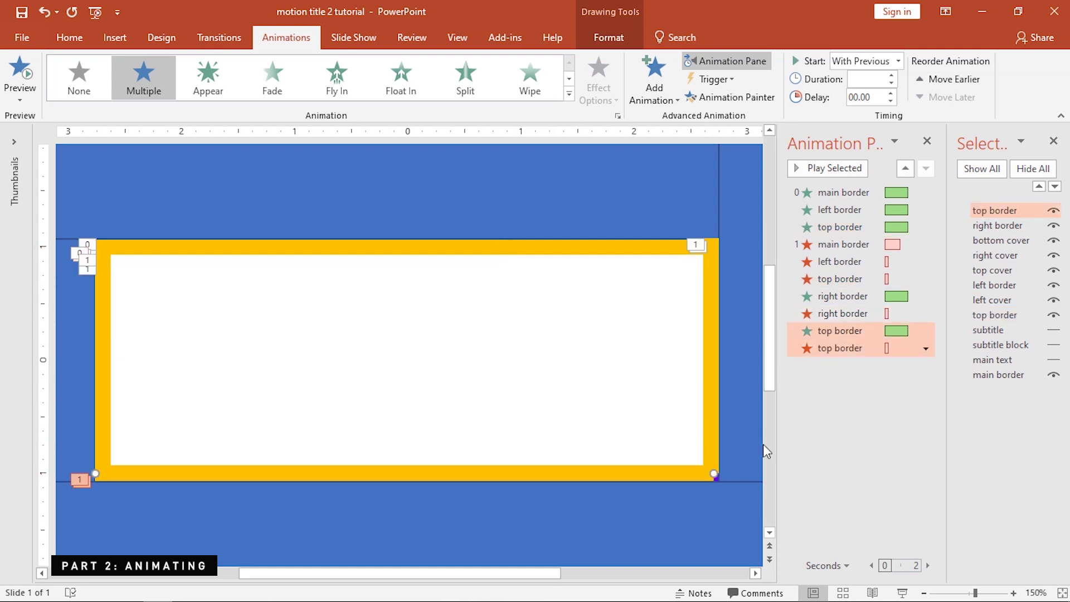
double_click(989, 210)
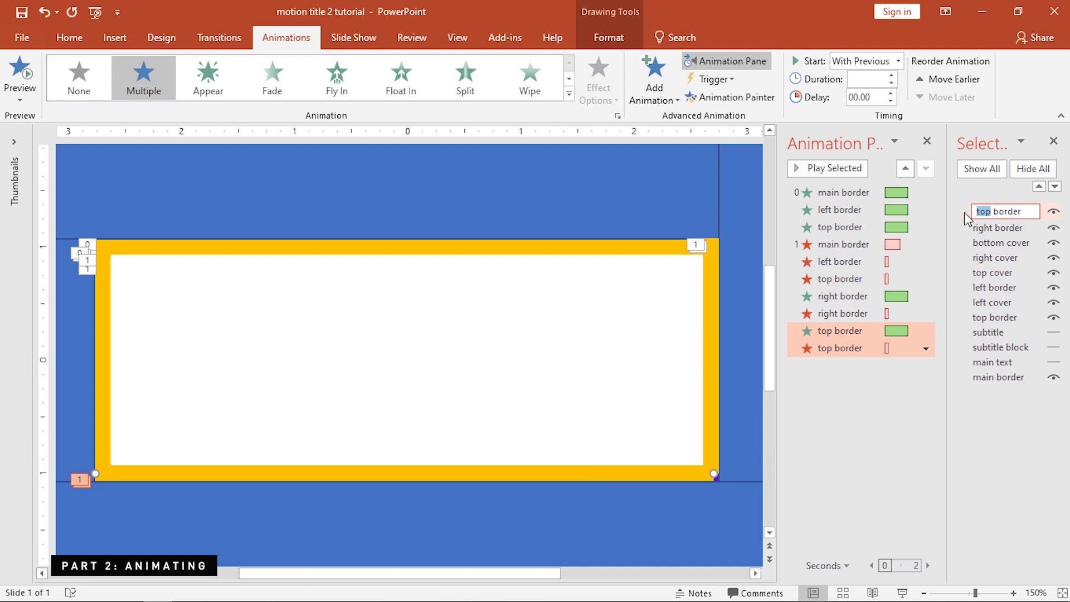
text(bottom)
key(Return)
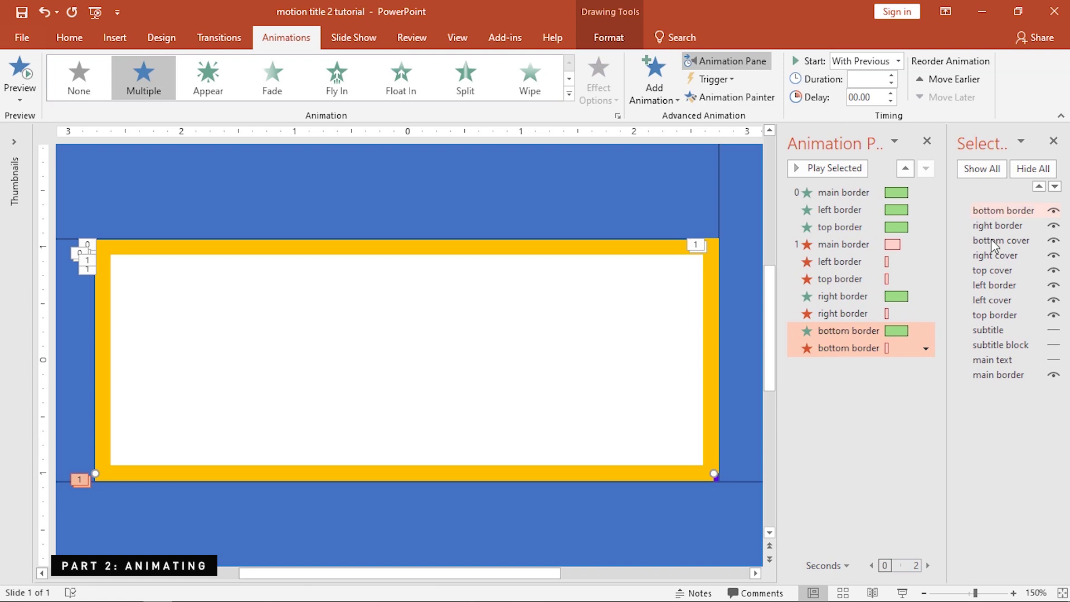
shift+click(846, 296)
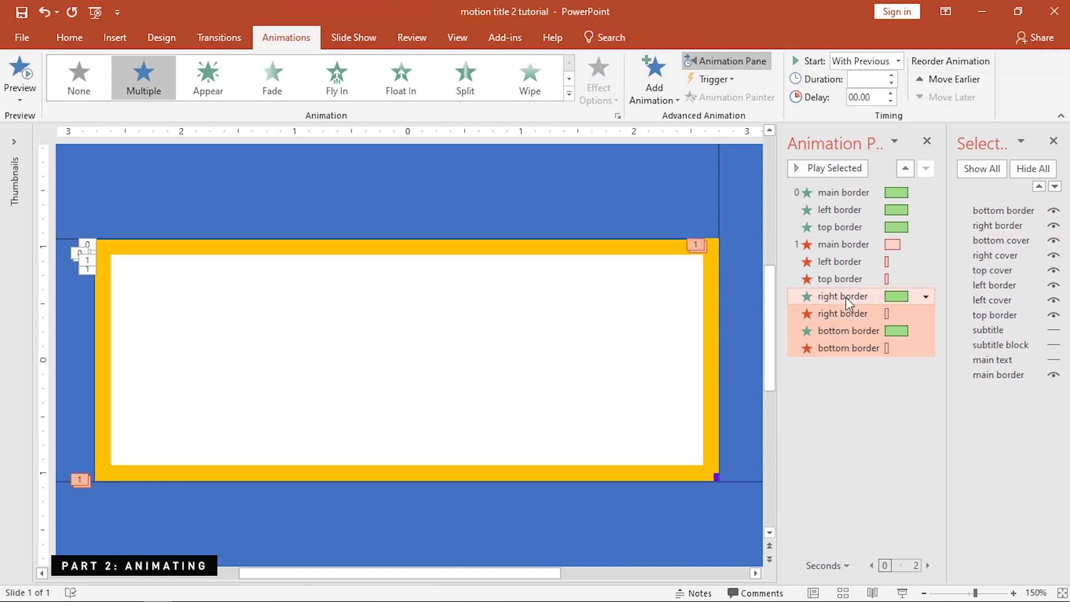
key(Delete)
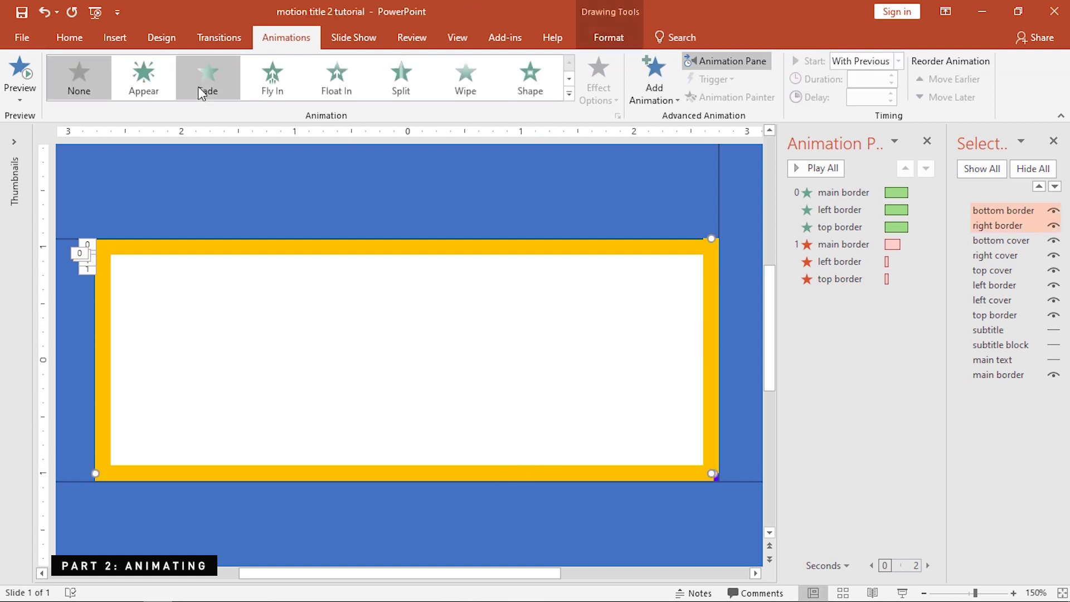
- Give right and bottom borders a 0.25 s With Previous Fade, placed above the main border exit
click(201, 89)
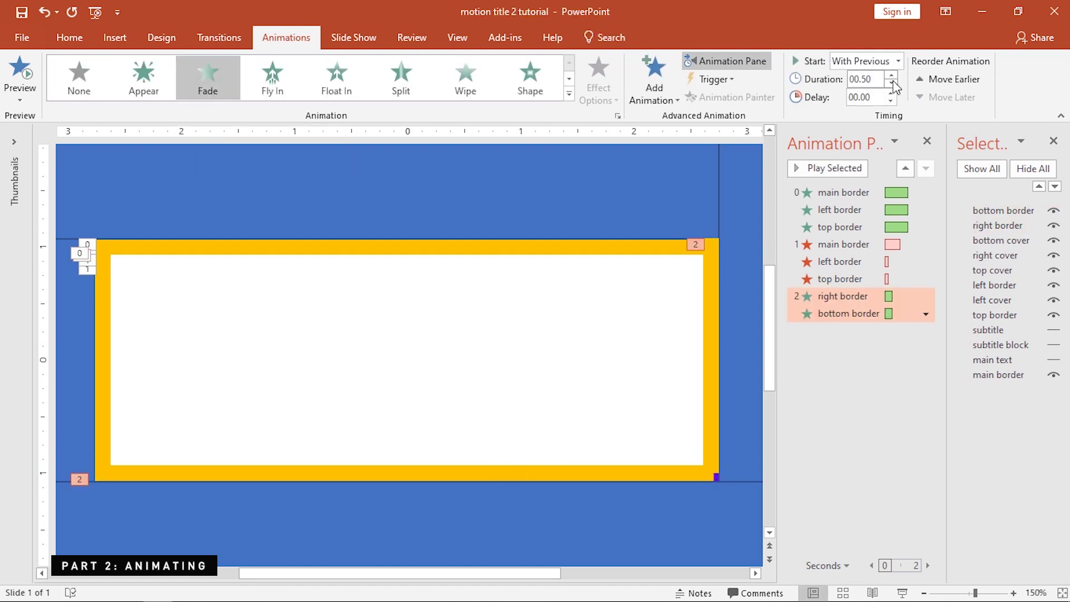
click(892, 83)
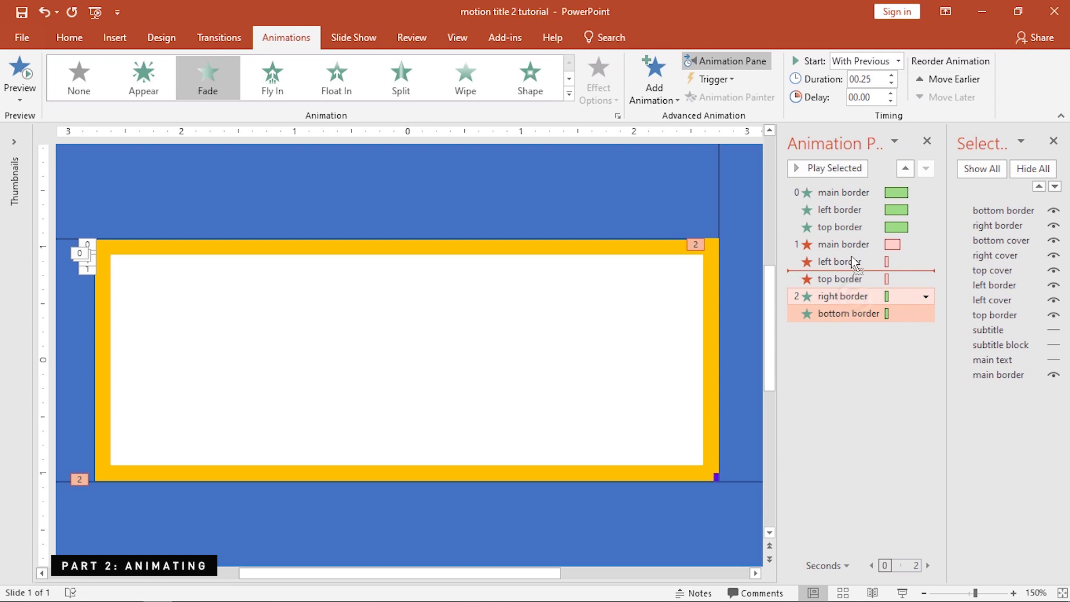
drag(856, 262, 856, 236)
click(870, 62)
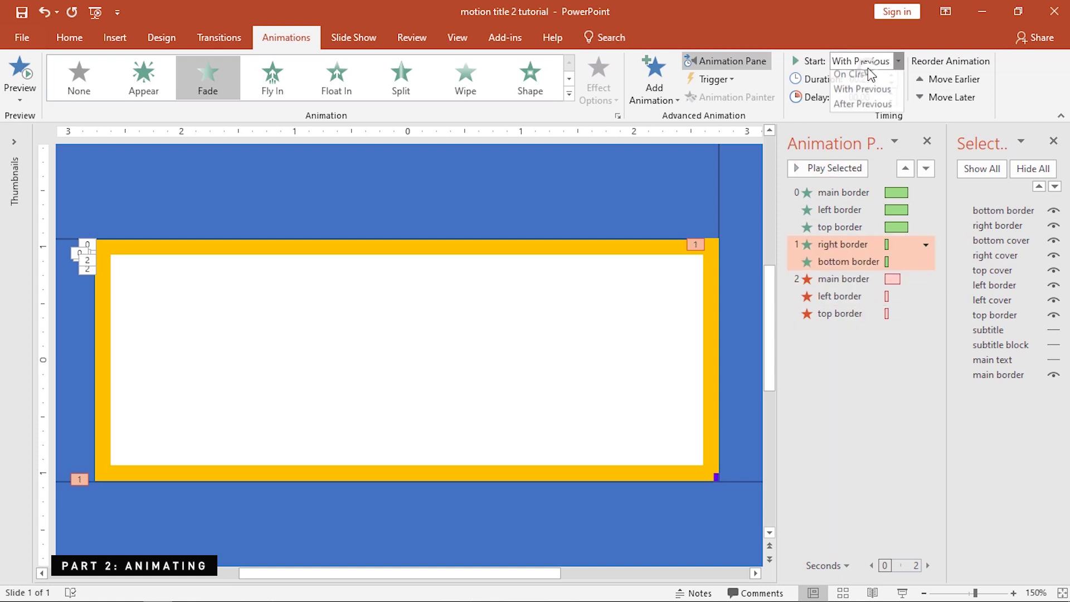
click(867, 91)
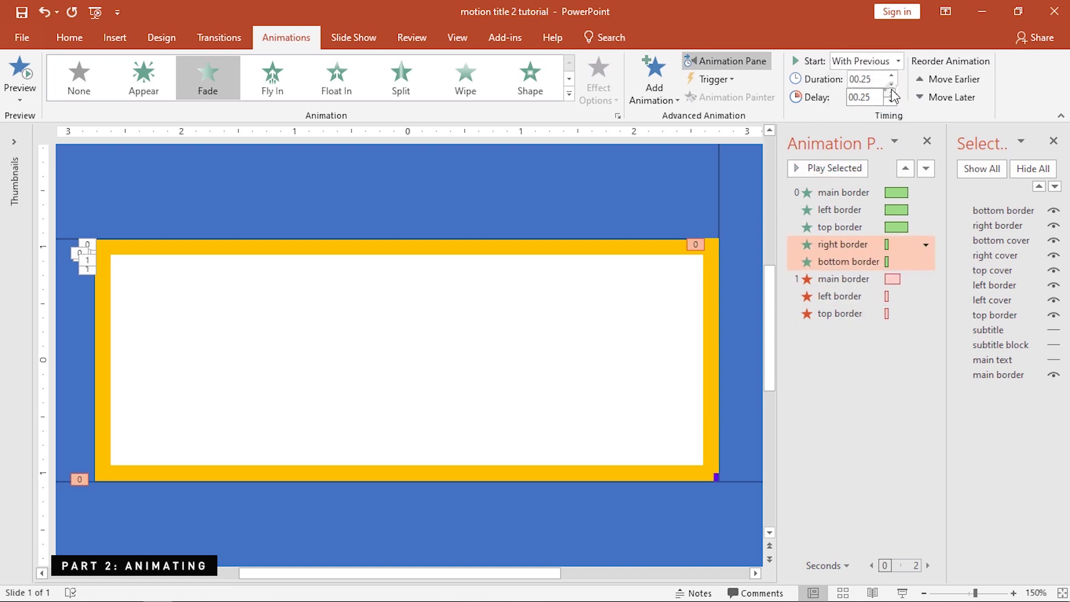
scroll(462, 385, down, 8)
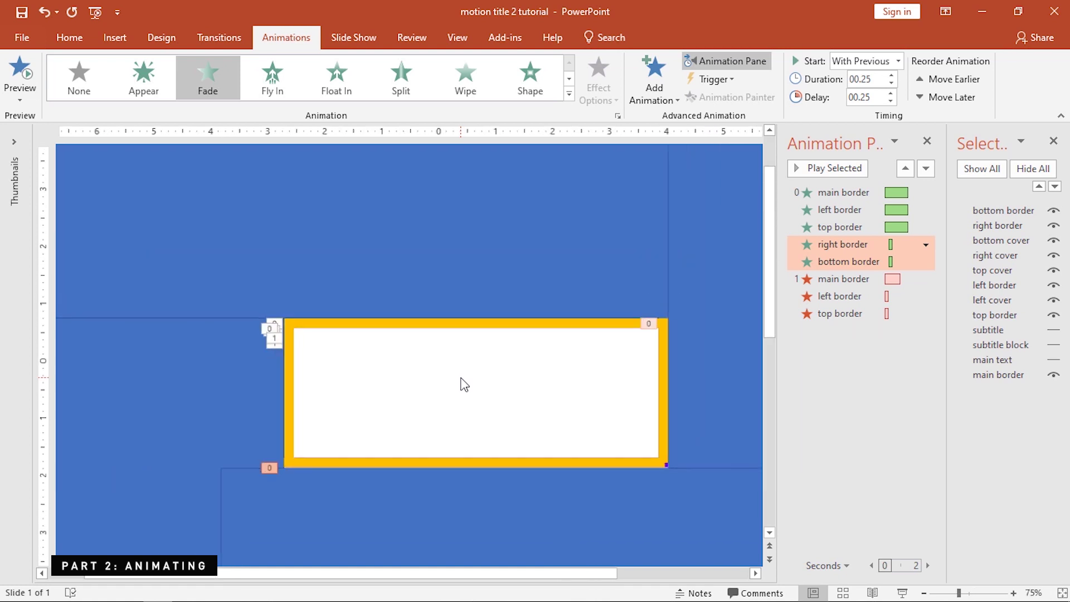
key(Escape)
click(804, 174)
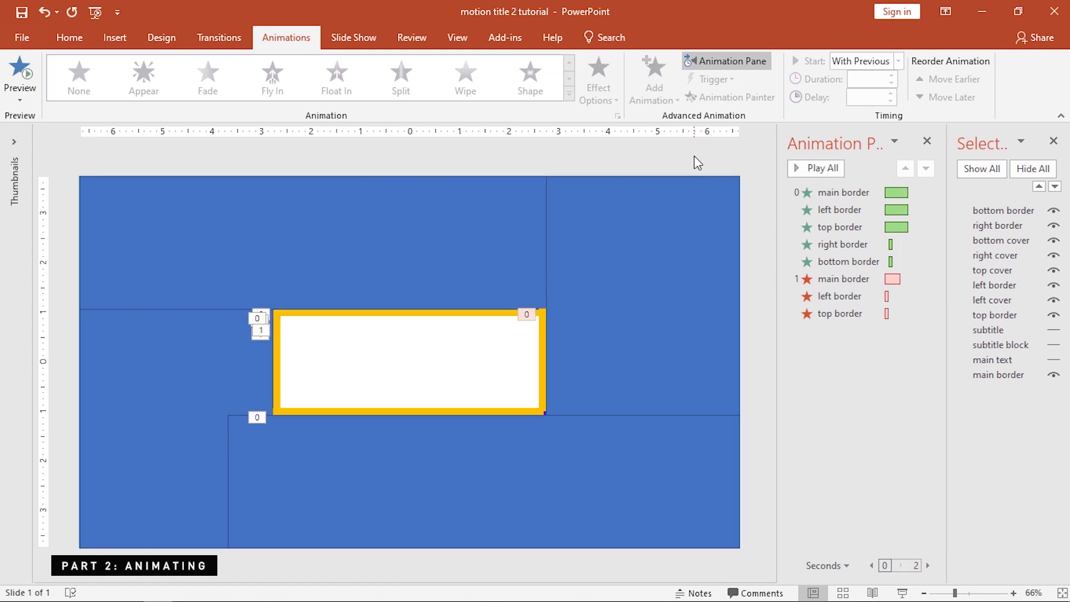
- Set both fades' start delay to 1.50 s and preview all animations
click(887, 246)
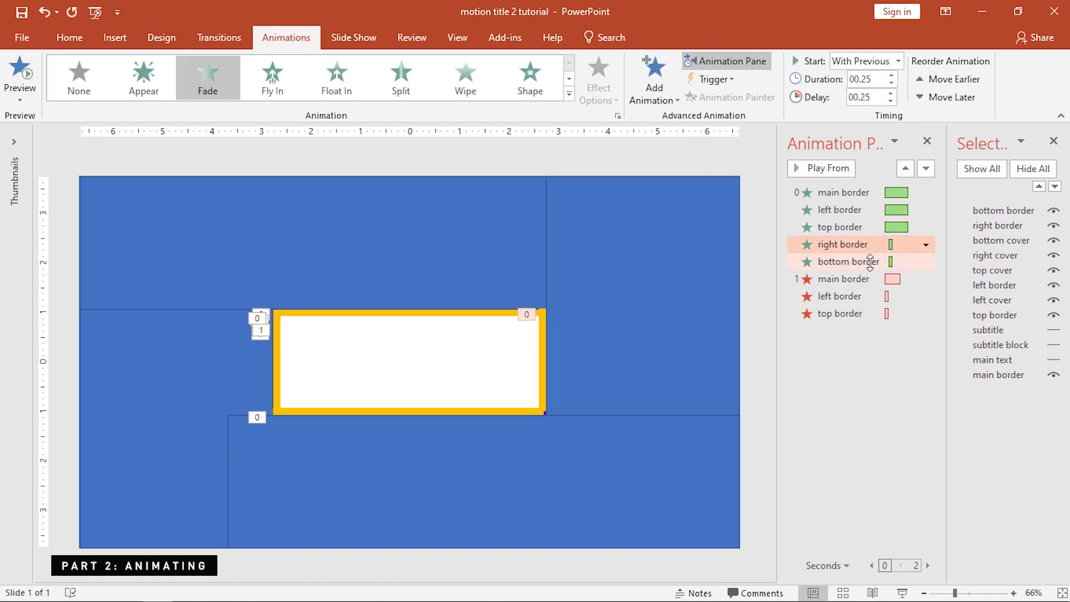
shift+click(888, 261)
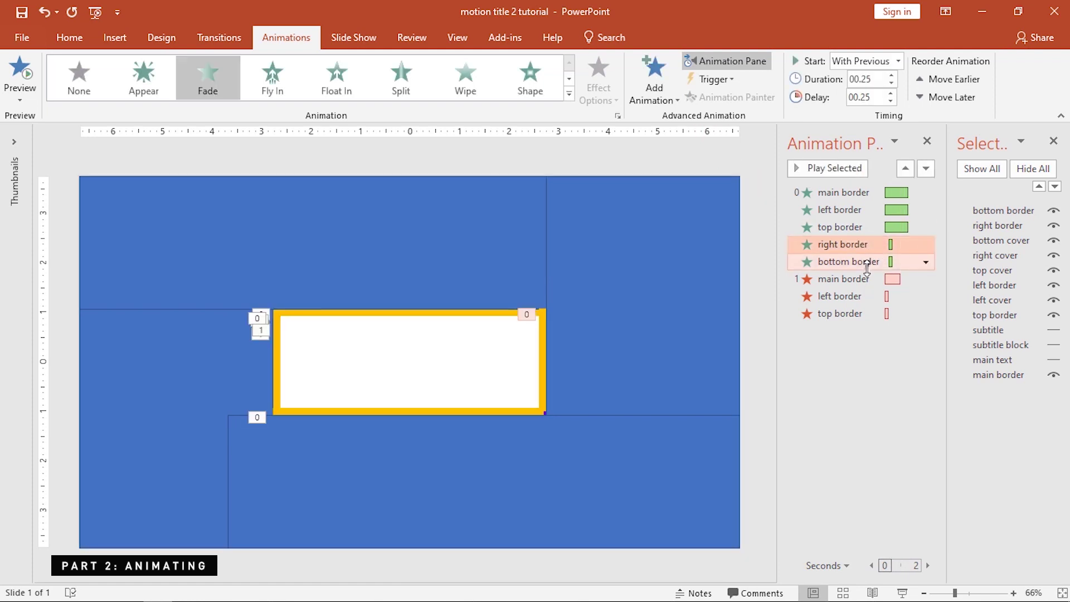
click(892, 100)
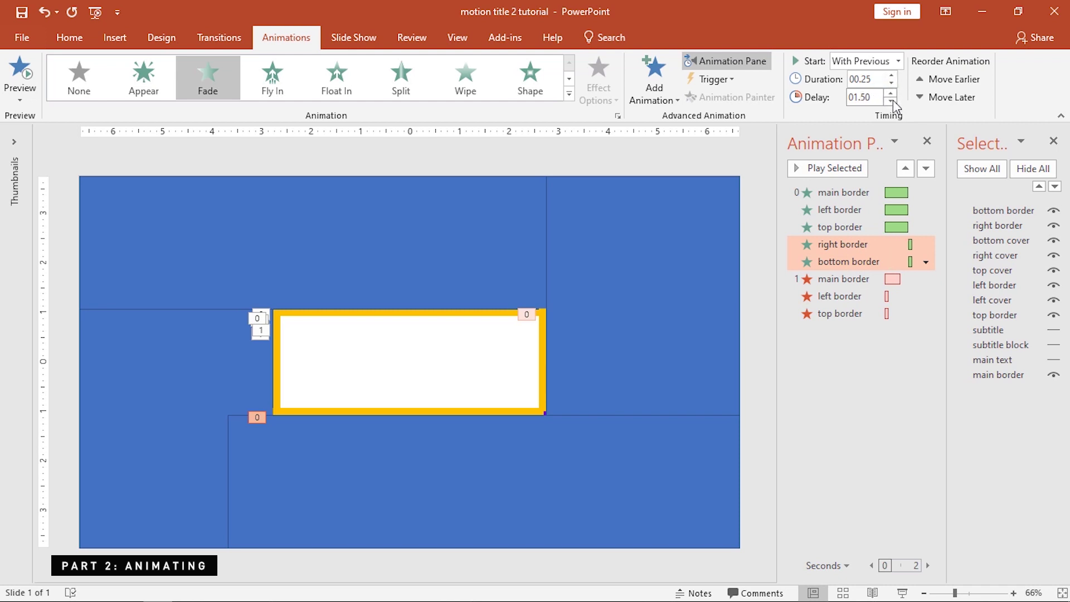
click(711, 162)
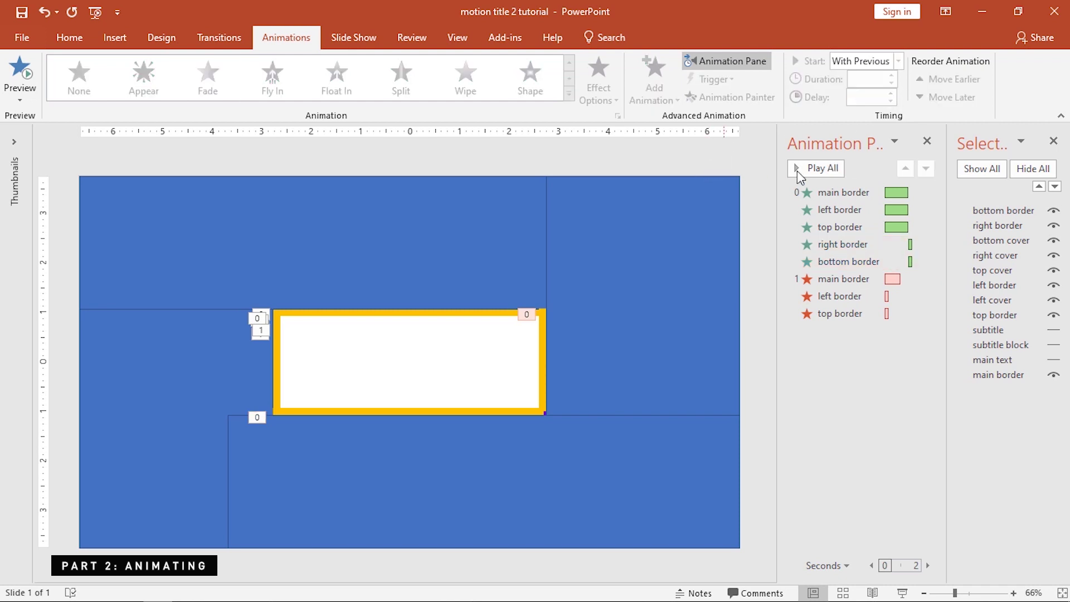
click(810, 170)
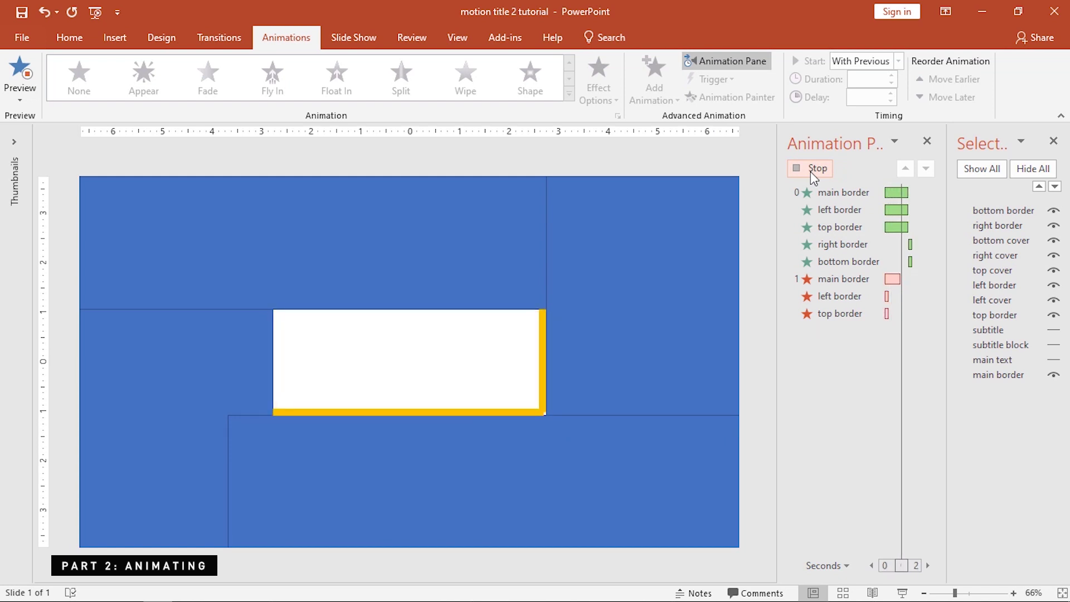
- Give the bottom border a 1-second With Previous Fly Out exit with 1-sec smooth start
click(423, 413)
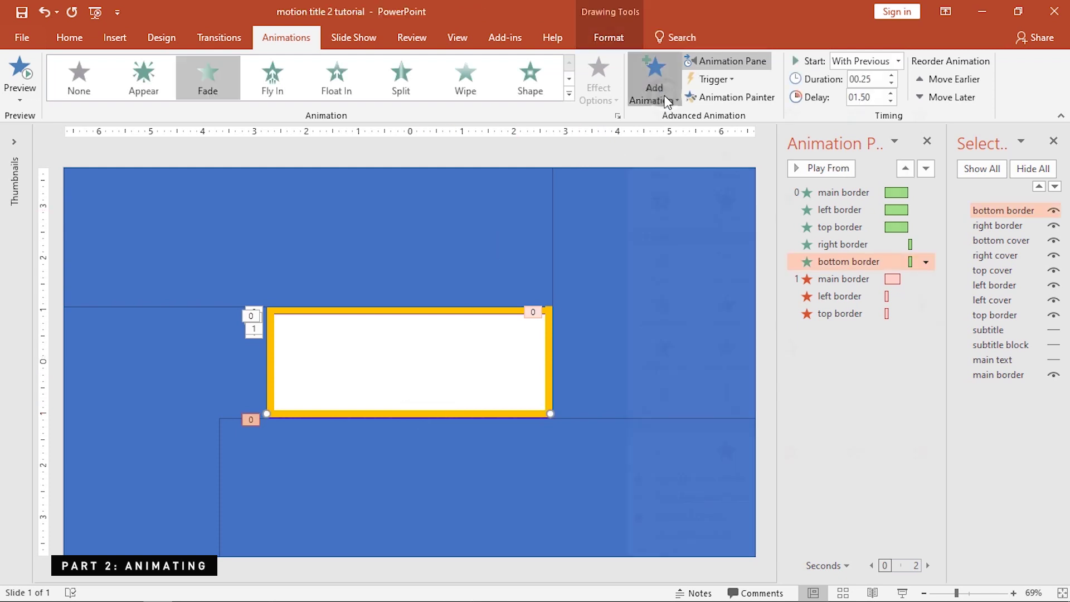
click(655, 84)
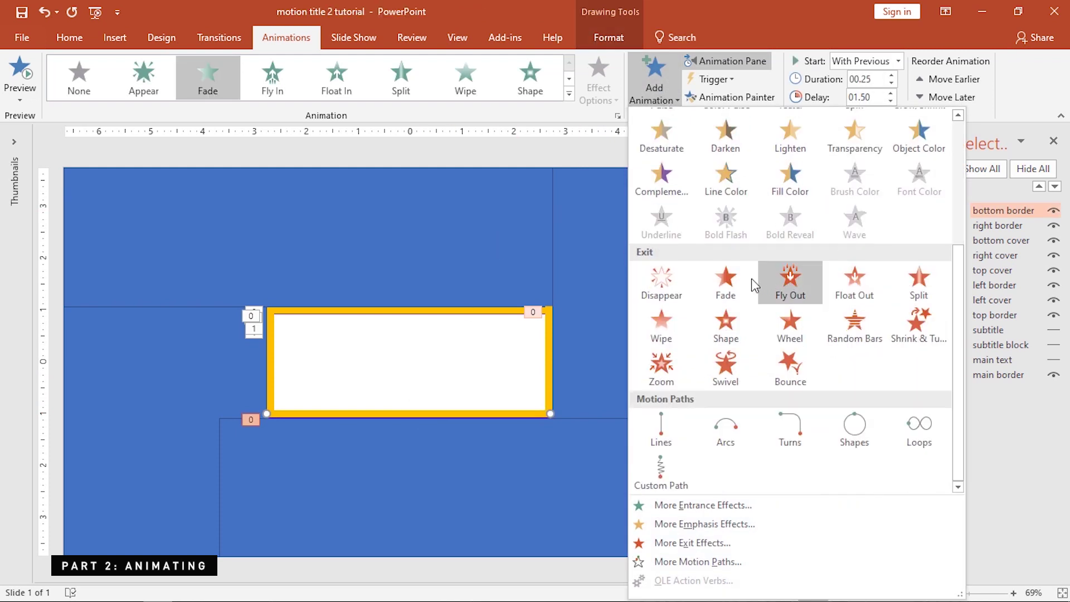
click(782, 279)
click(848, 65)
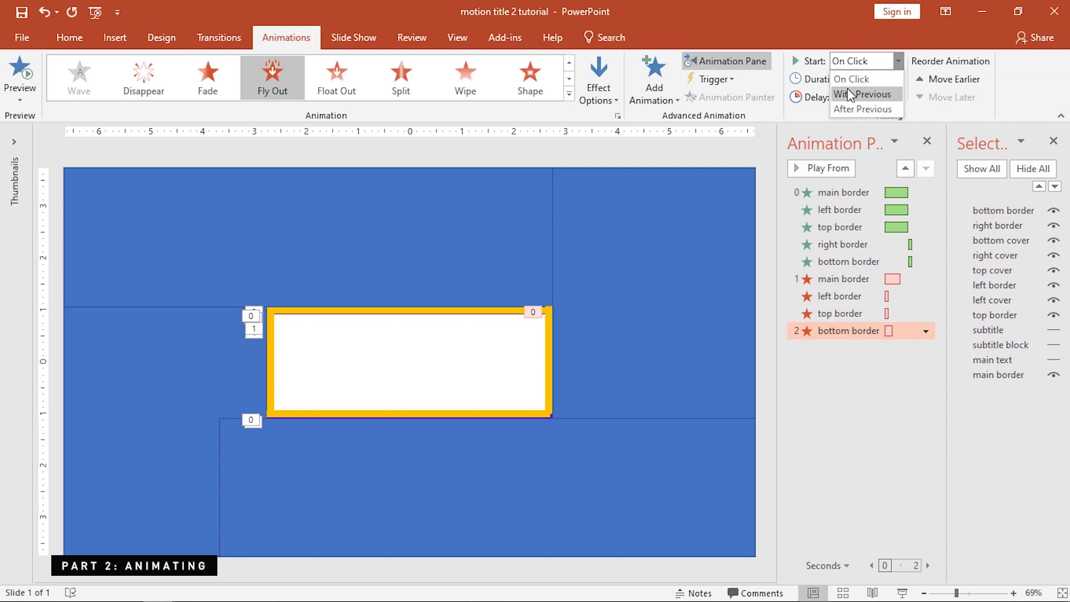
click(861, 85)
click(892, 76)
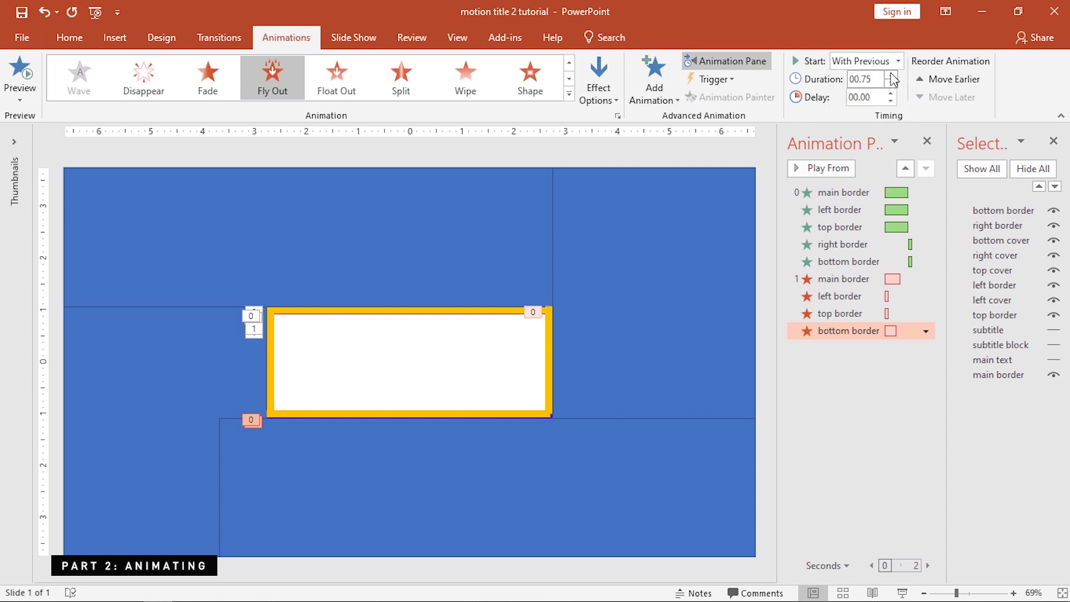
click(892, 332)
double_click(892, 332)
click(658, 200)
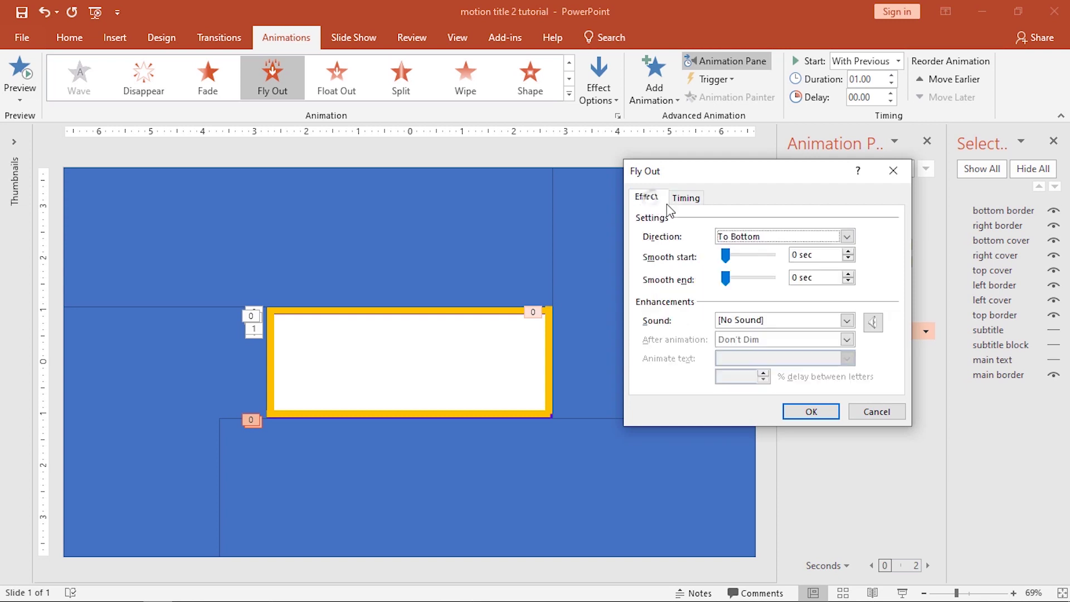
drag(726, 256, 772, 256)
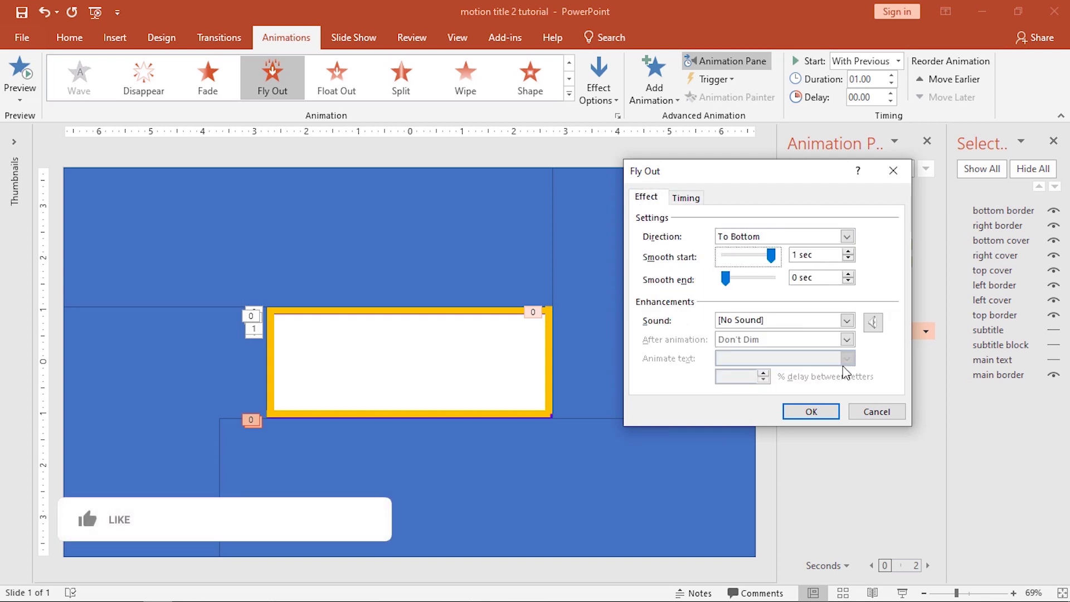
click(813, 413)
- Give the right border a With Previous Fly Out exit with 1-sec smooth start
click(549, 383)
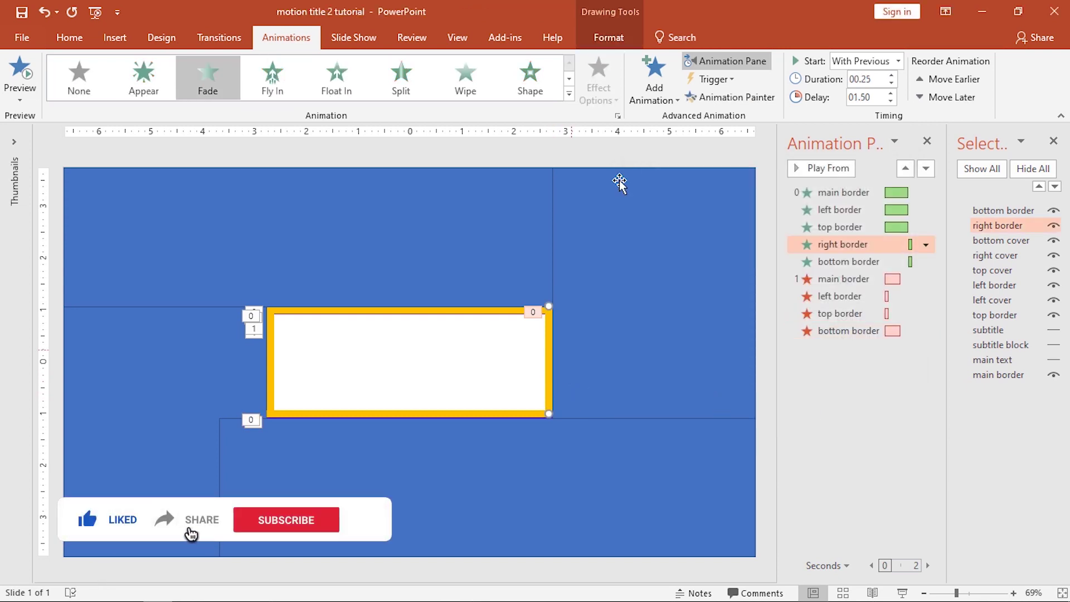
click(655, 83)
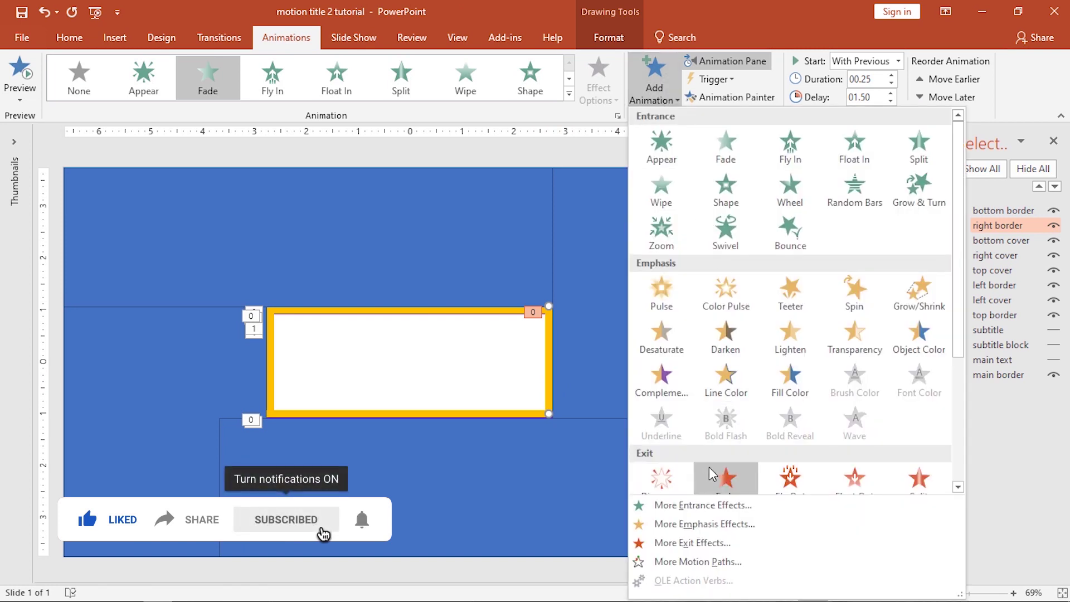
scroll(779, 380, down, 2)
click(781, 365)
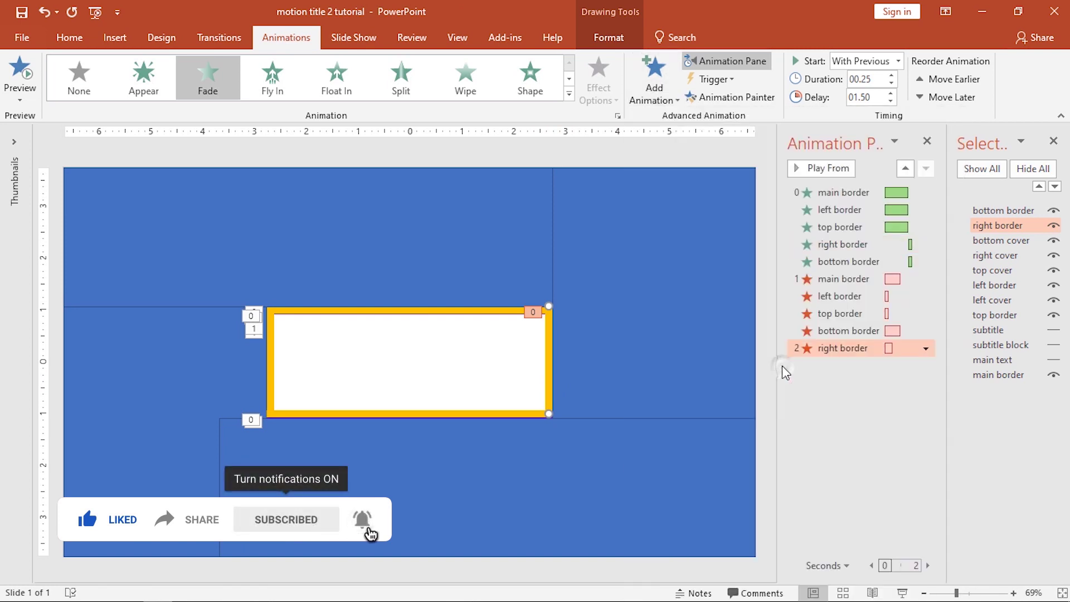
click(853, 63)
click(862, 93)
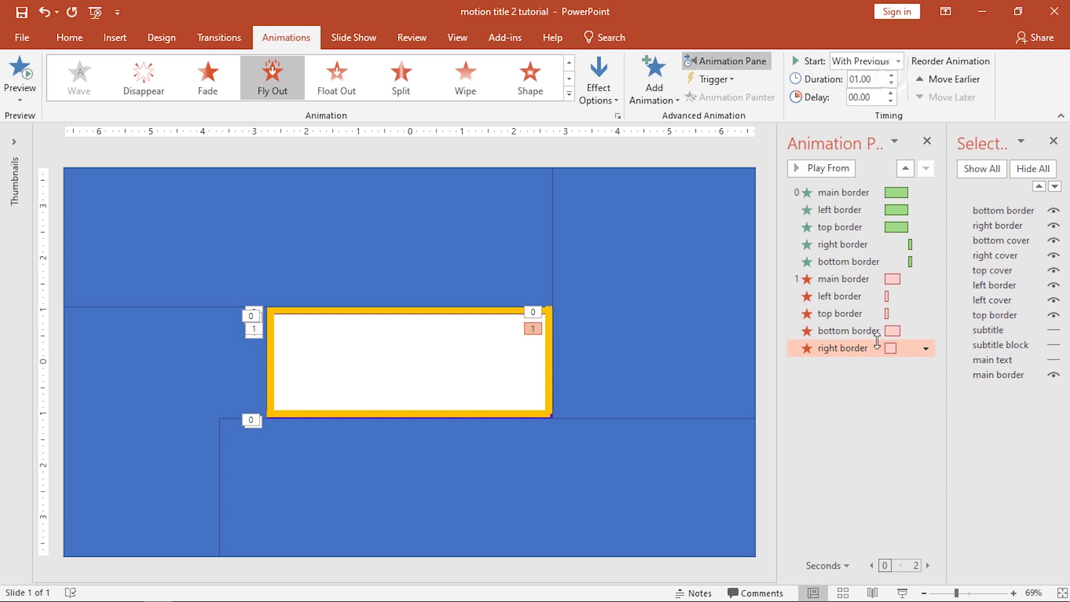
double_click(896, 351)
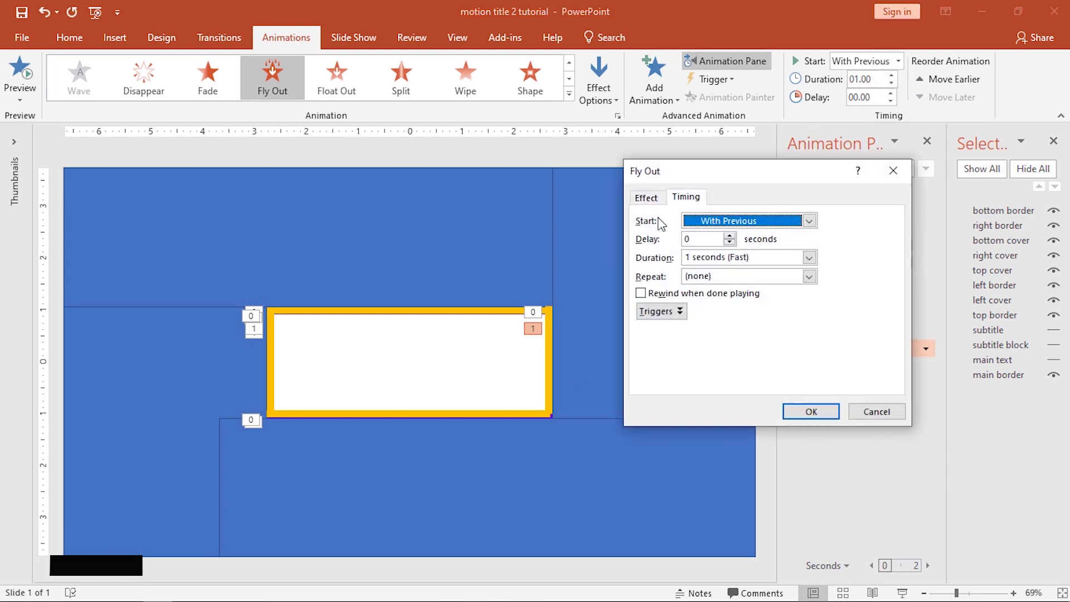
click(646, 197)
drag(725, 255, 770, 255)
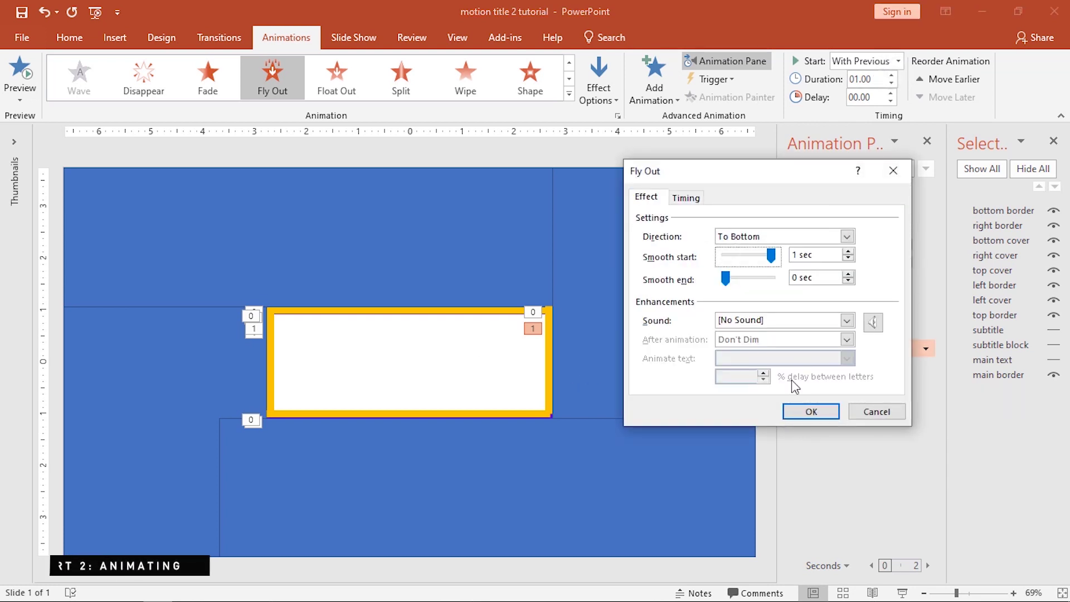
click(812, 412)
- Set the bottom border's Fly Out direction to To Right
click(846, 331)
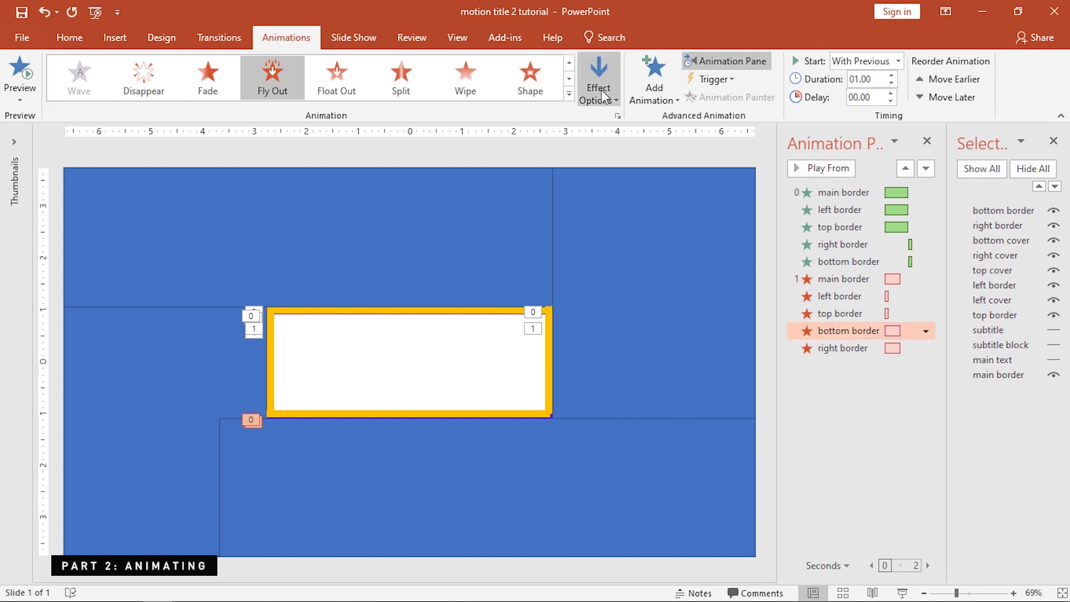
click(602, 95)
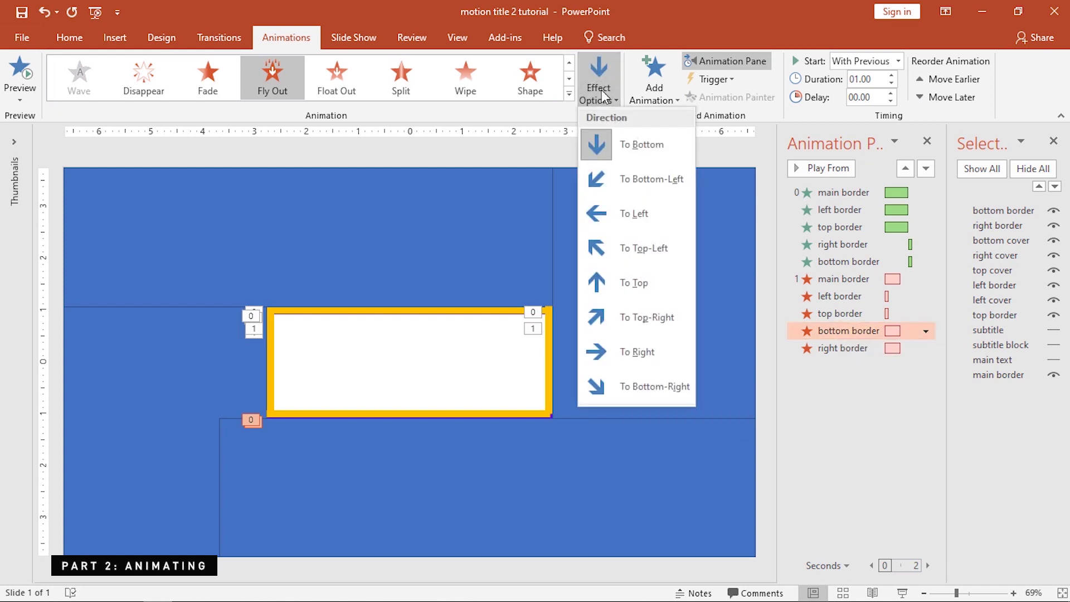
click(630, 348)
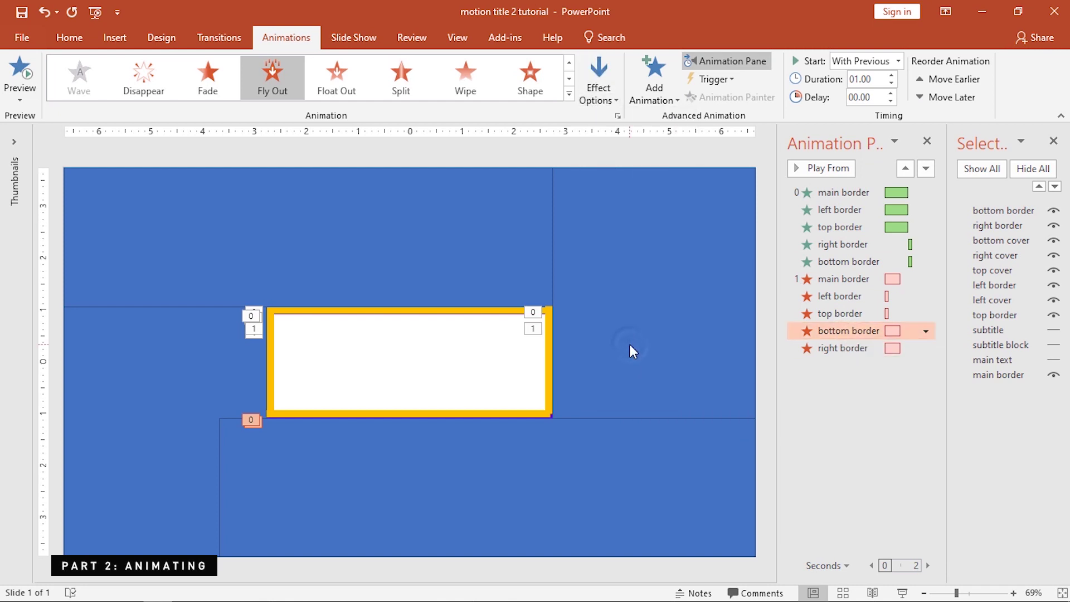
click(543, 163)
scroll(426, 401, down, 2)
- Preview the animations and bring the right and bottom cover shapes forward in the stack
click(808, 169)
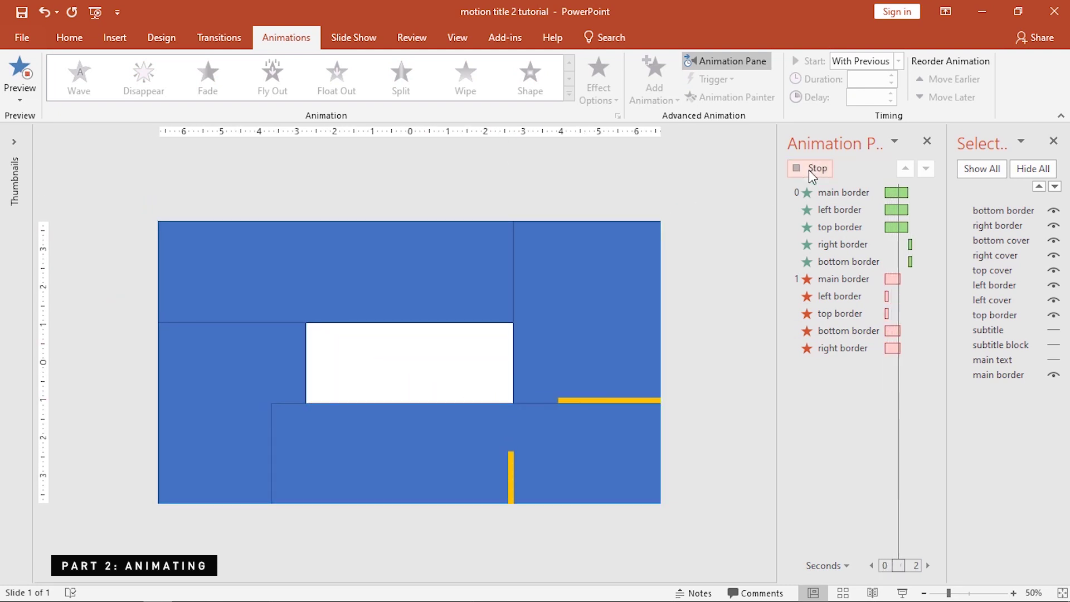
click(623, 322)
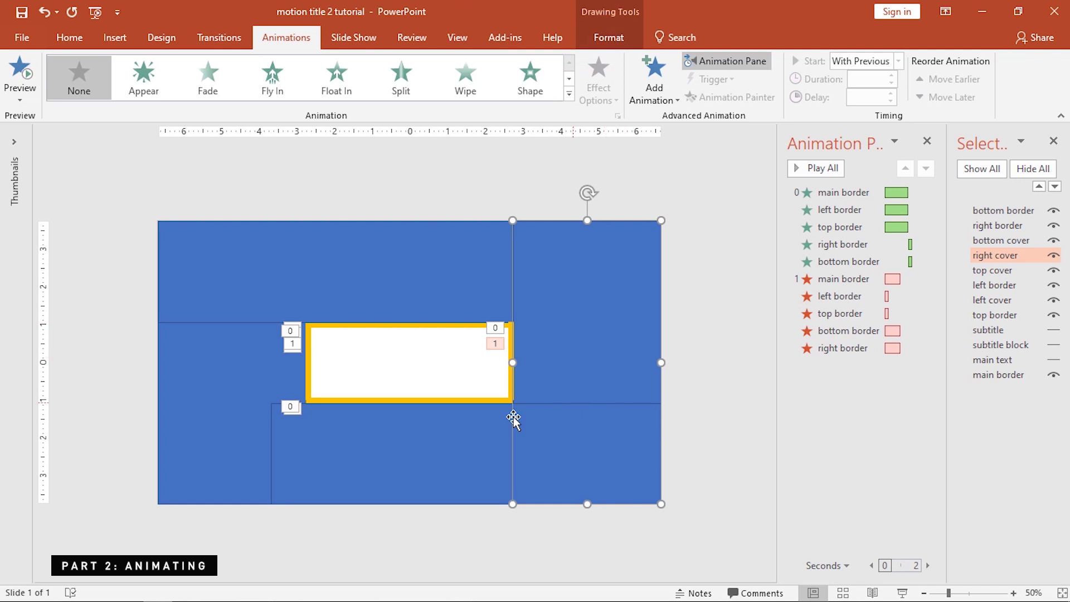
shift+click(435, 443)
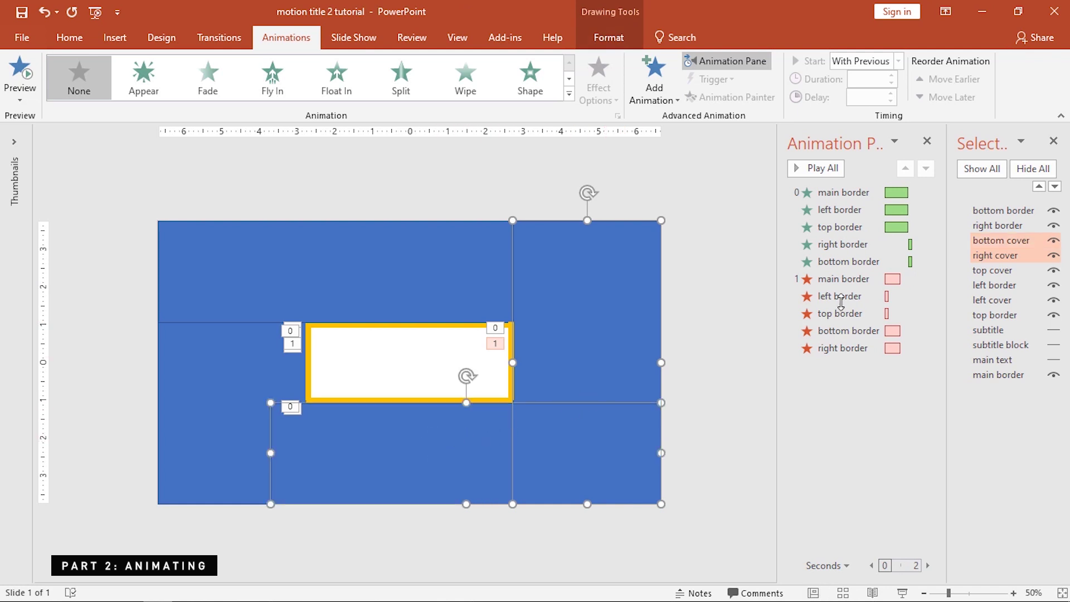
click(1038, 188)
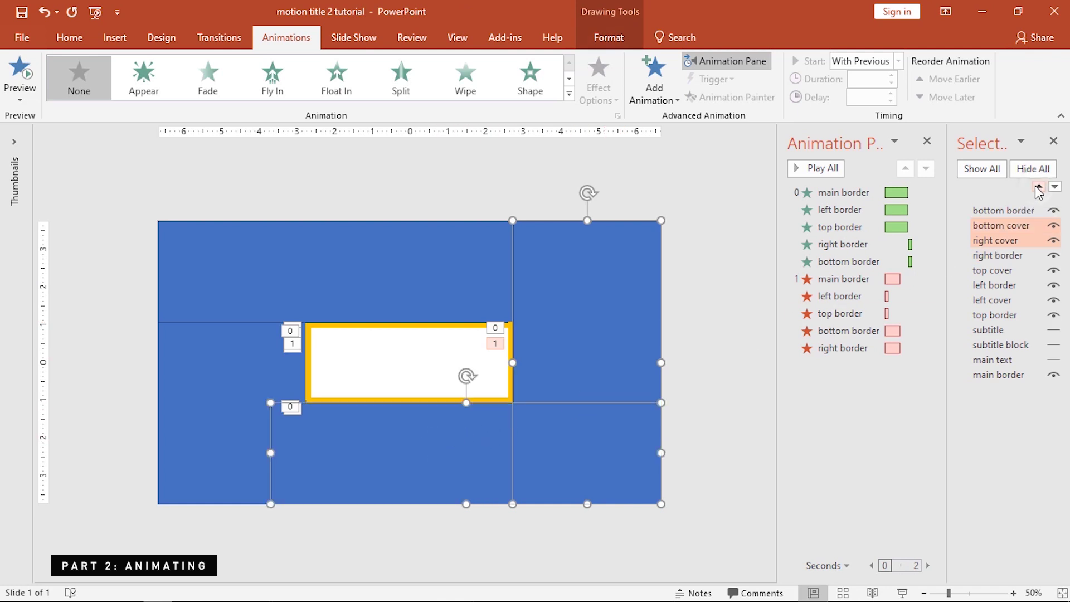
click(1038, 187)
click(701, 199)
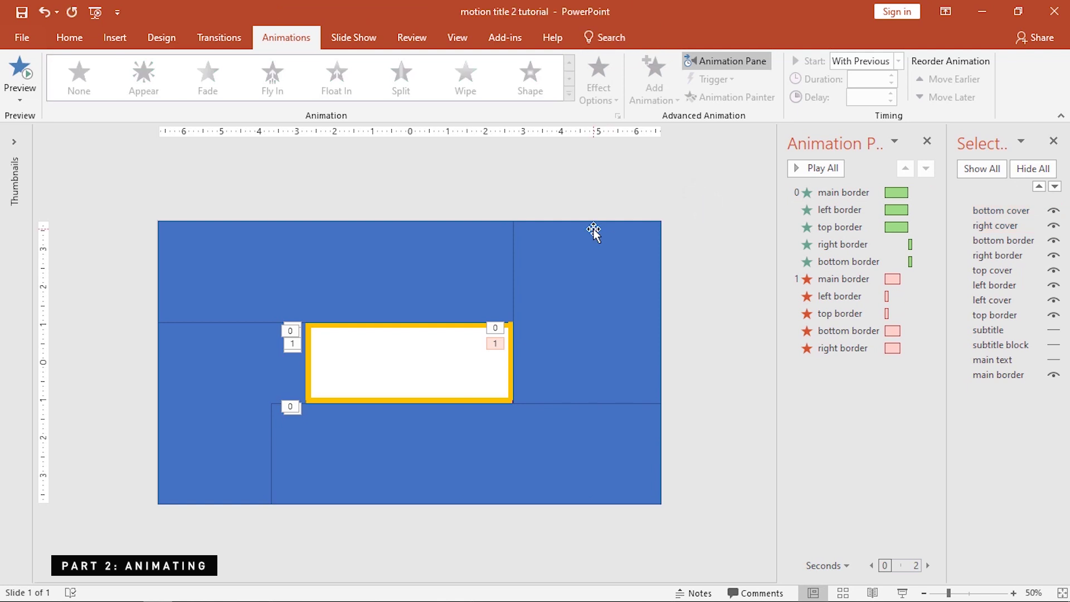
- Remove the outline and blue fill from all four cover shapes
shift+click(593, 232)
shift+click(480, 296)
shift+click(363, 442)
shift+click(234, 402)
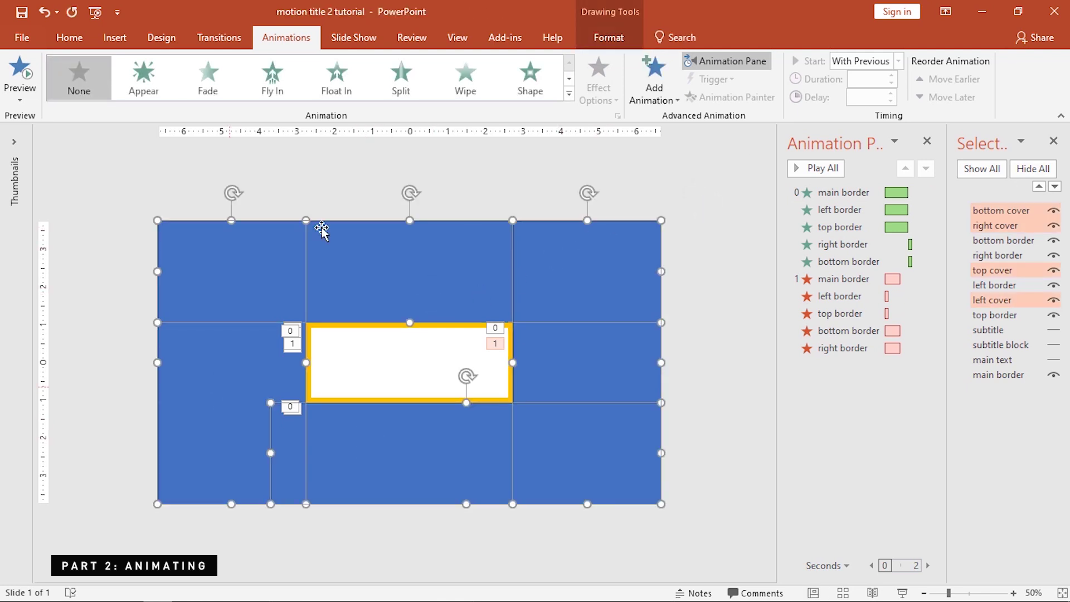
click(606, 41)
click(397, 79)
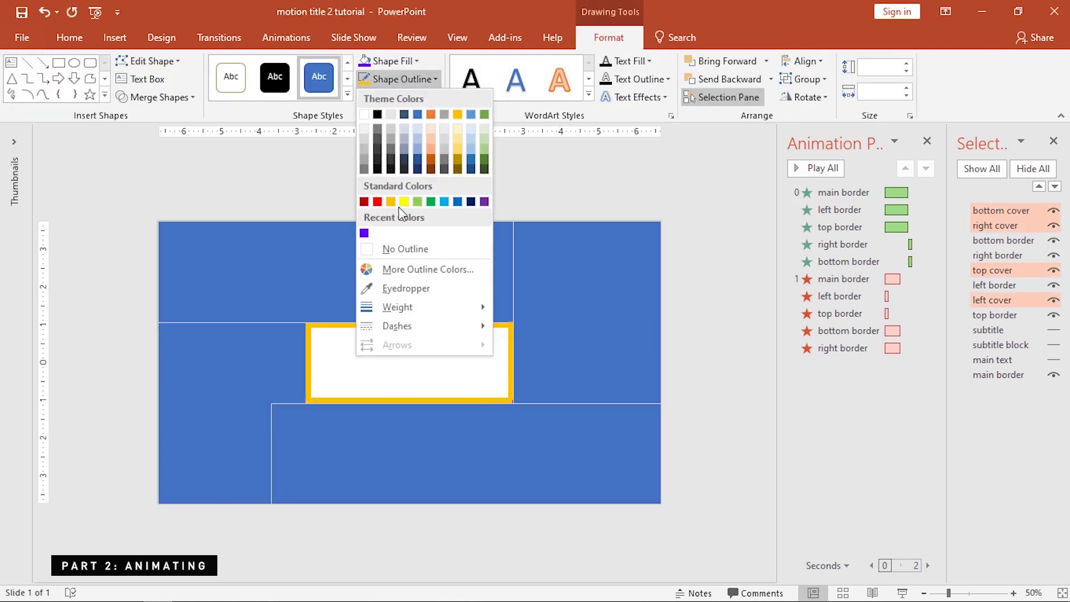
click(399, 207)
click(388, 61)
click(395, 229)
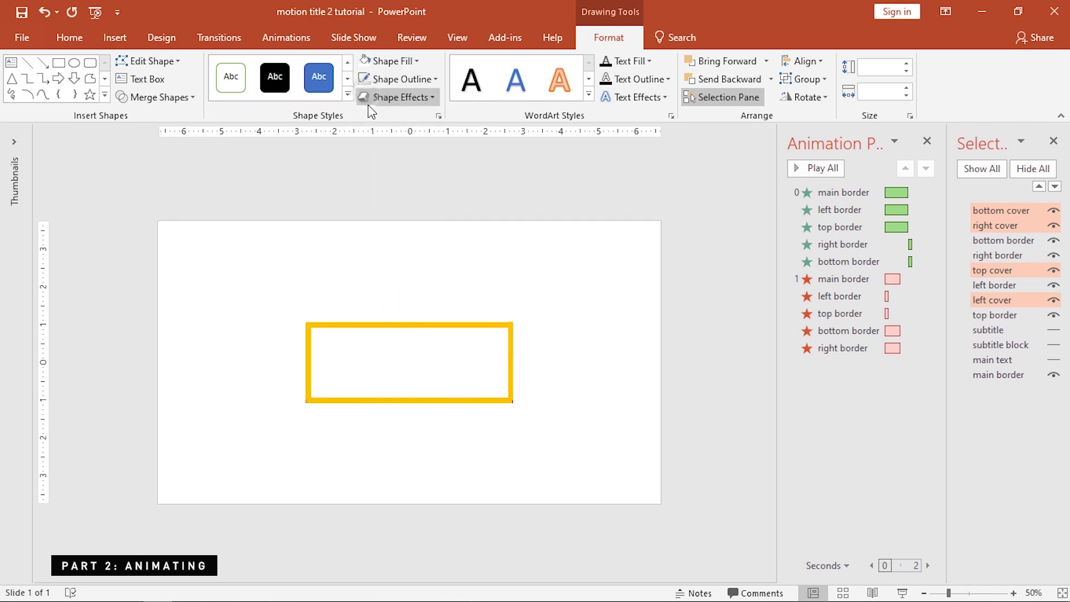
click(473, 160)
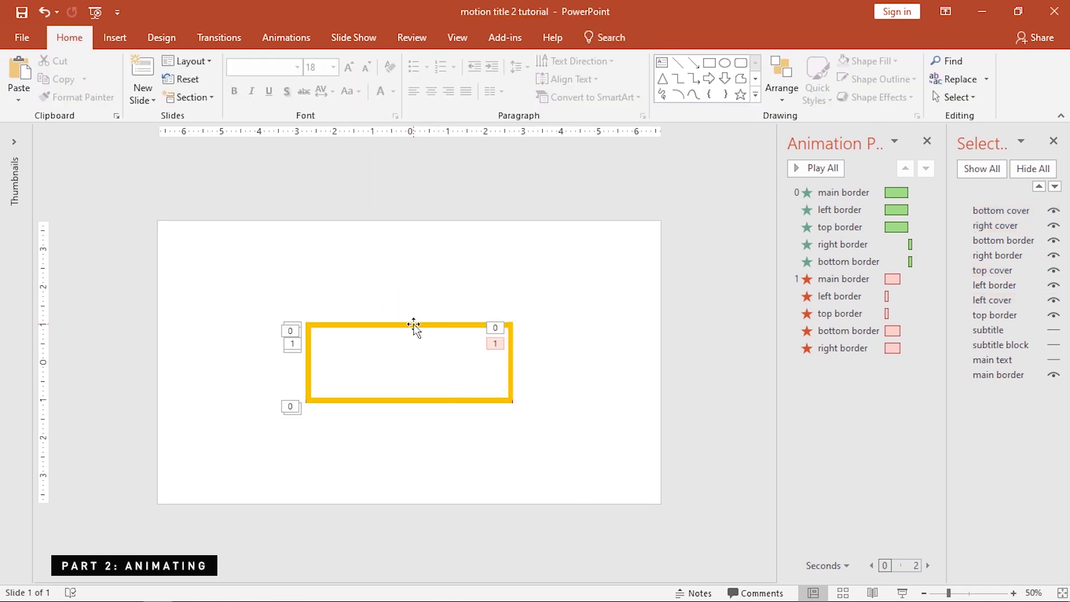
- Select the top, left and right border lines, dropping the stray right cover from the selection
click(995, 315)
ctrl+click(1018, 285)
ctrl+click(1003, 255)
ctrl+click(1016, 224)
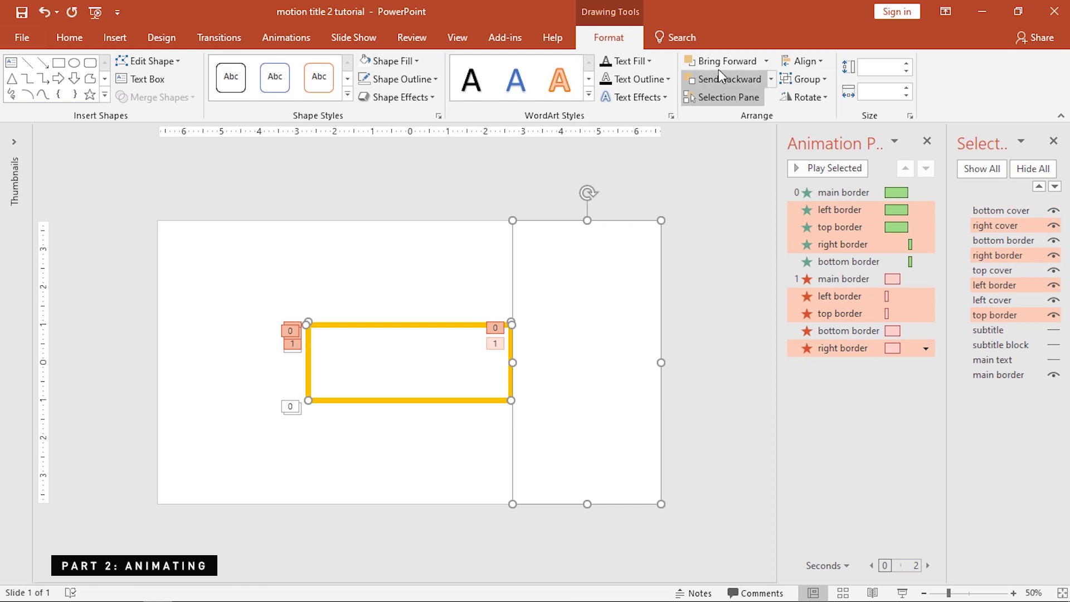
click(396, 80)
key(Escape)
ctrl+click(1016, 225)
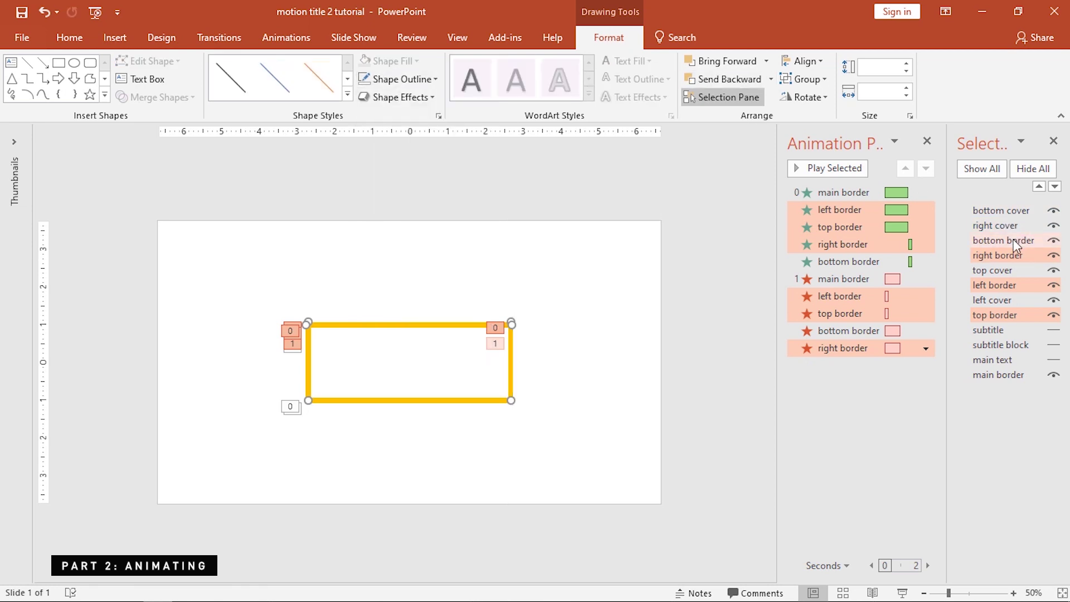
- Give all four border lines a purple outline and preview the full animation
click(984, 241)
ctrl+click(1004, 257)
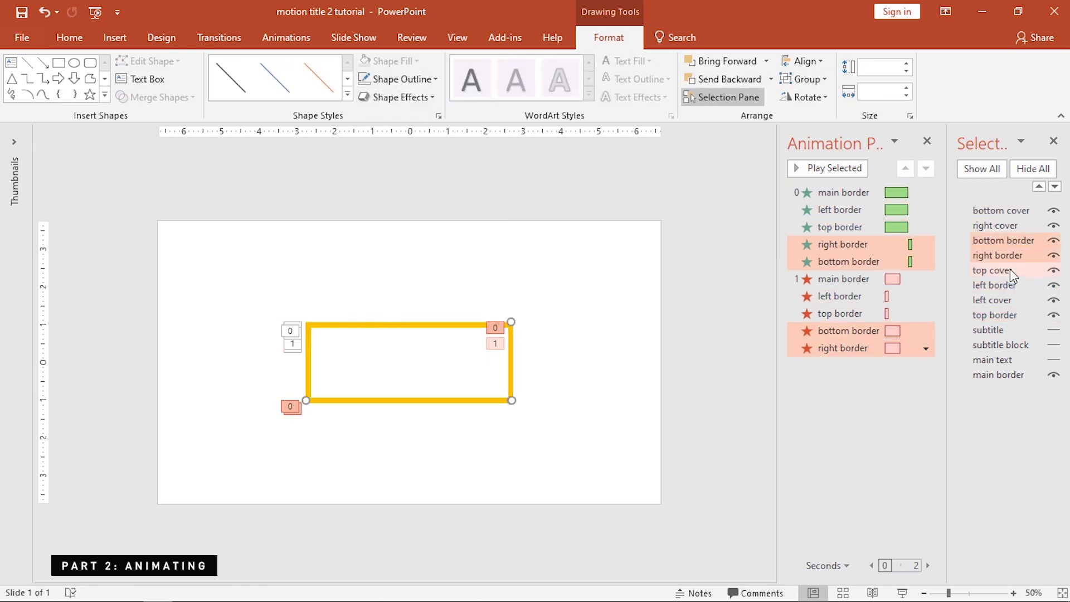
ctrl+click(1029, 286)
ctrl+click(1029, 315)
click(412, 80)
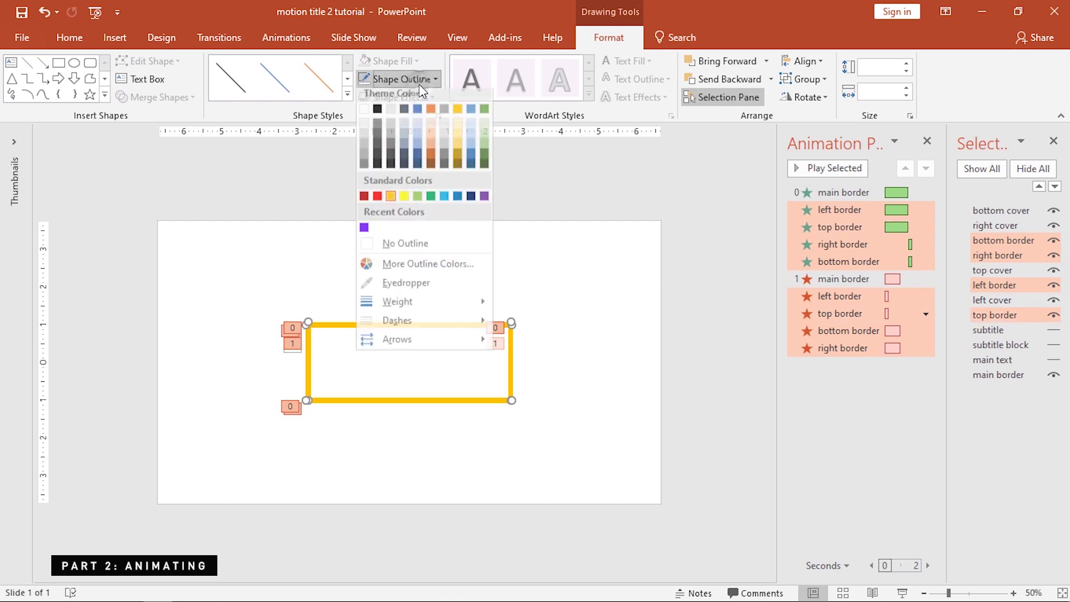
click(365, 234)
click(729, 223)
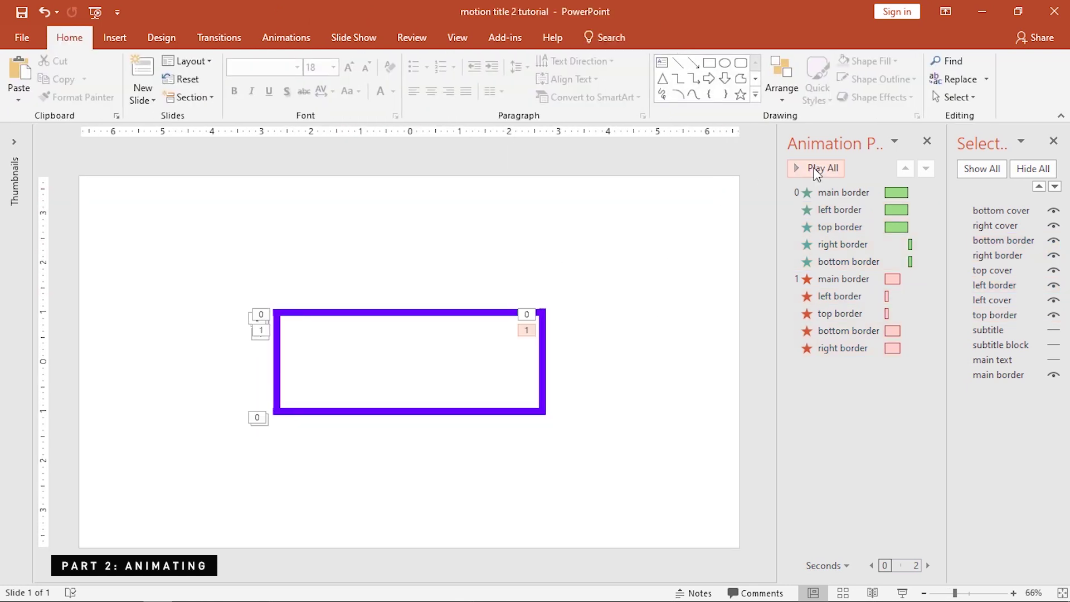
click(815, 168)
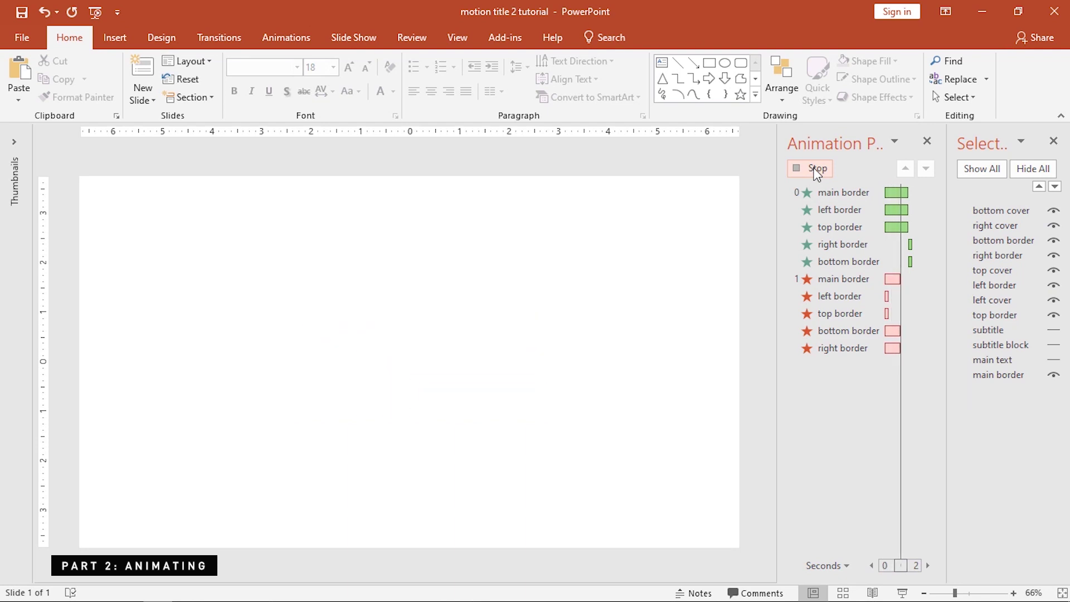
- Unhide MAIN TEXT and give it a Fly In entrance starting With Previous
click(1054, 360)
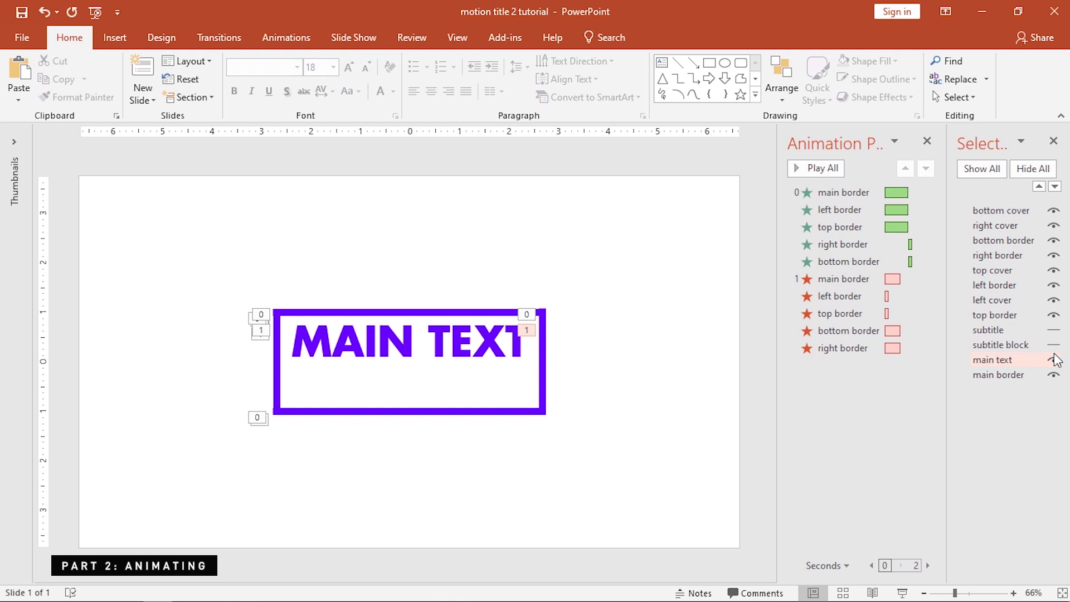
click(445, 339)
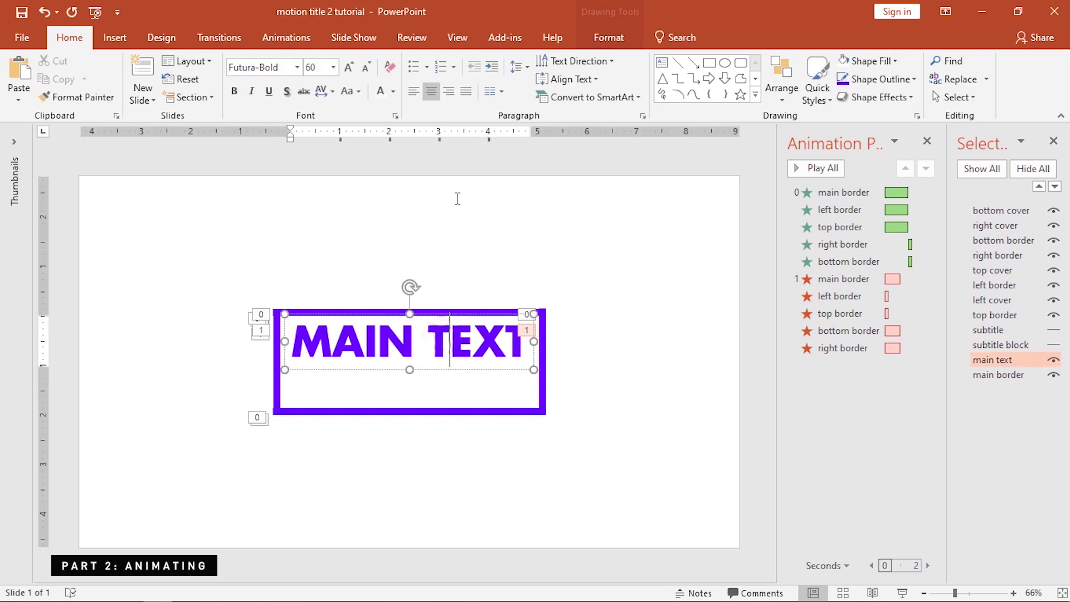
click(286, 37)
click(266, 79)
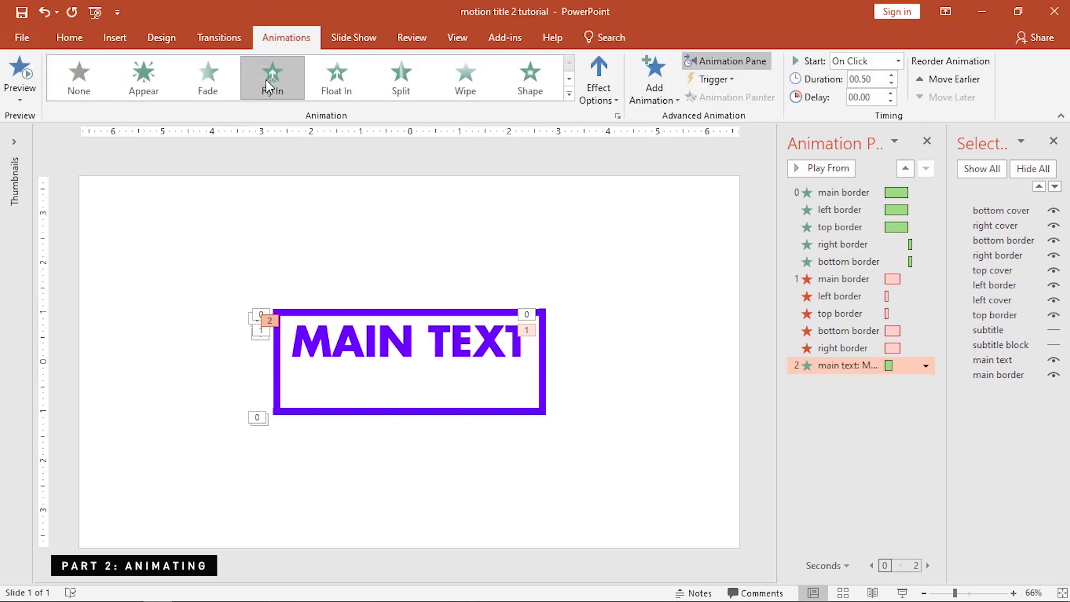
click(867, 61)
click(869, 94)
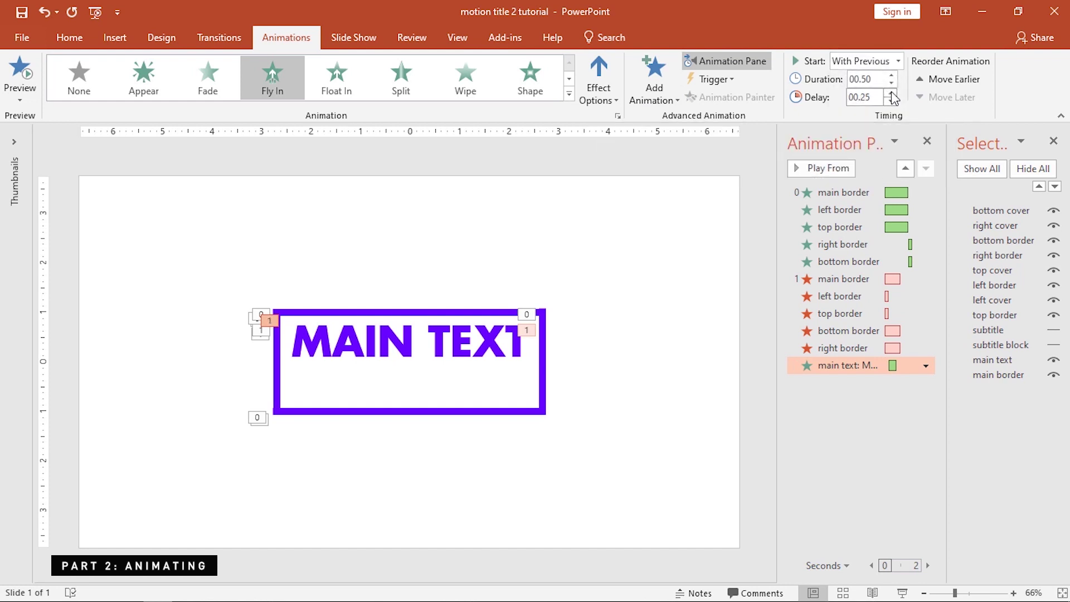
- Set the MAIN TEXT fly-in to animate the text By word
double_click(896, 366)
click(647, 186)
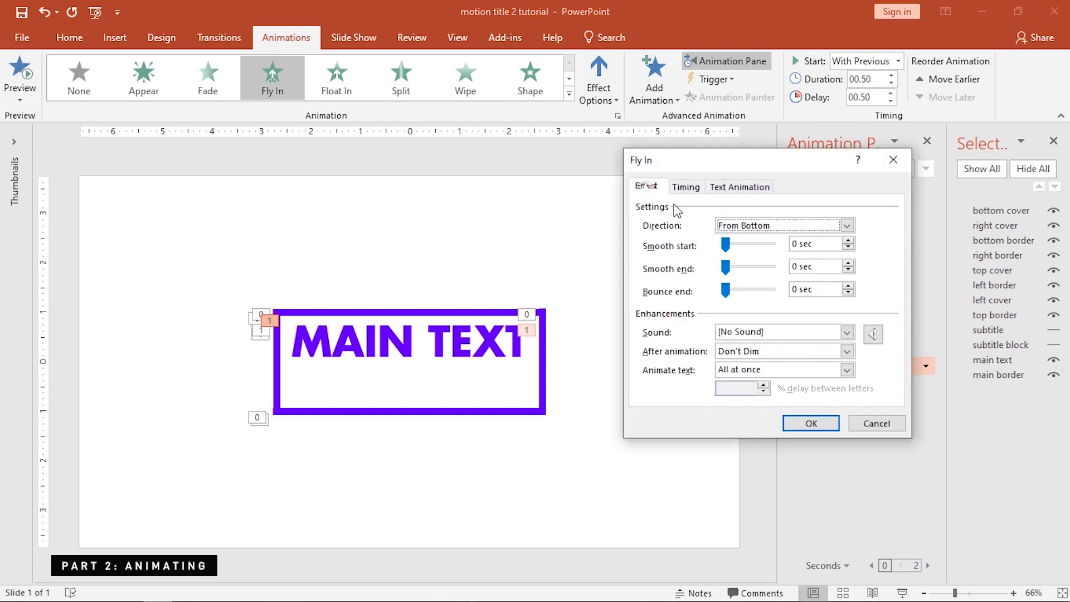
click(812, 423)
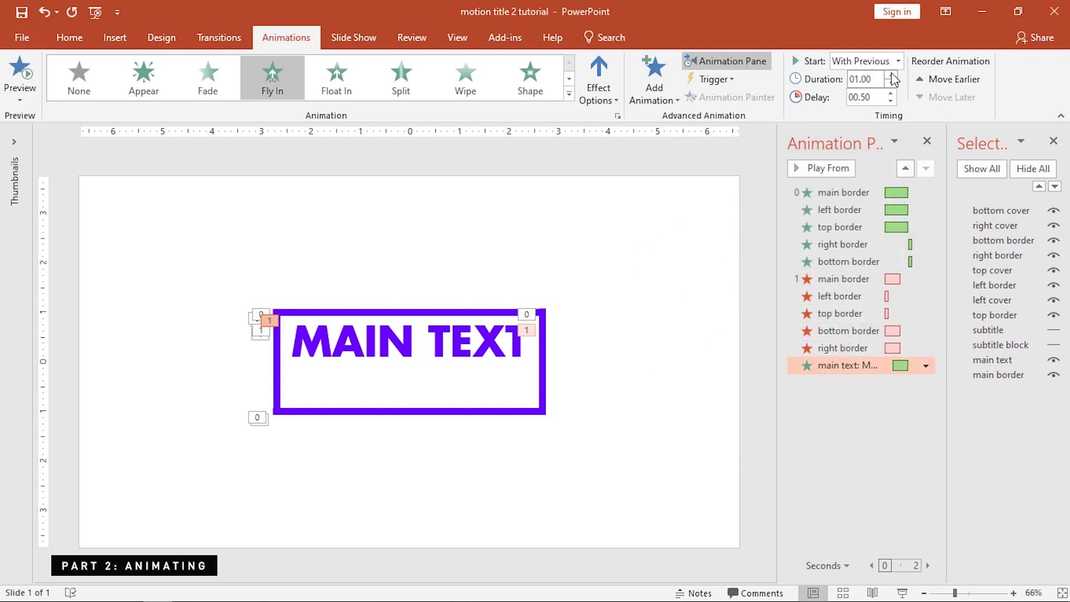
drag(902, 365, 904, 365)
double_click(903, 365)
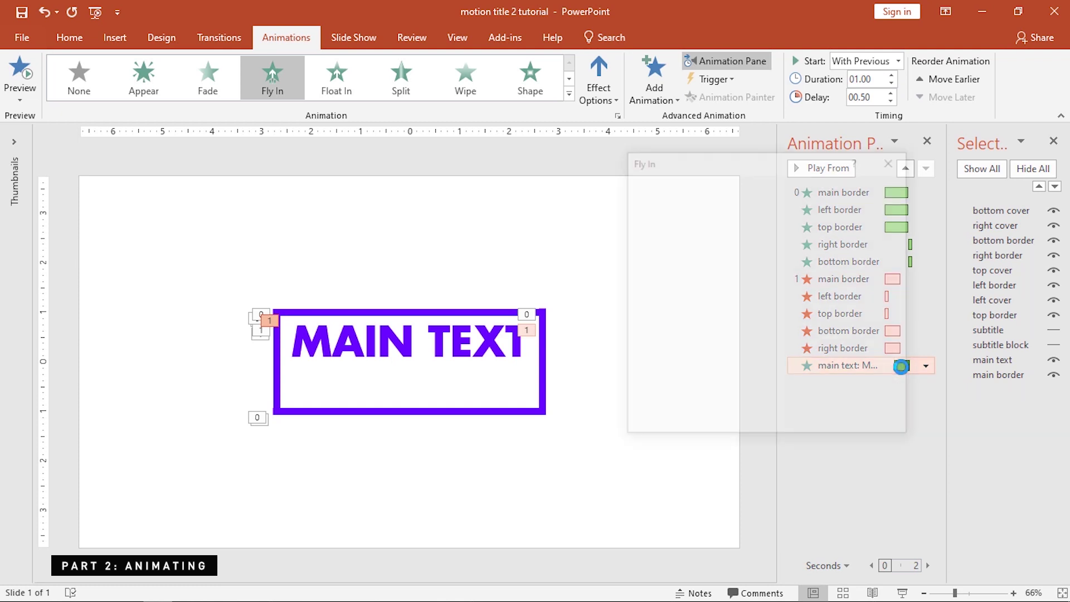
click(646, 188)
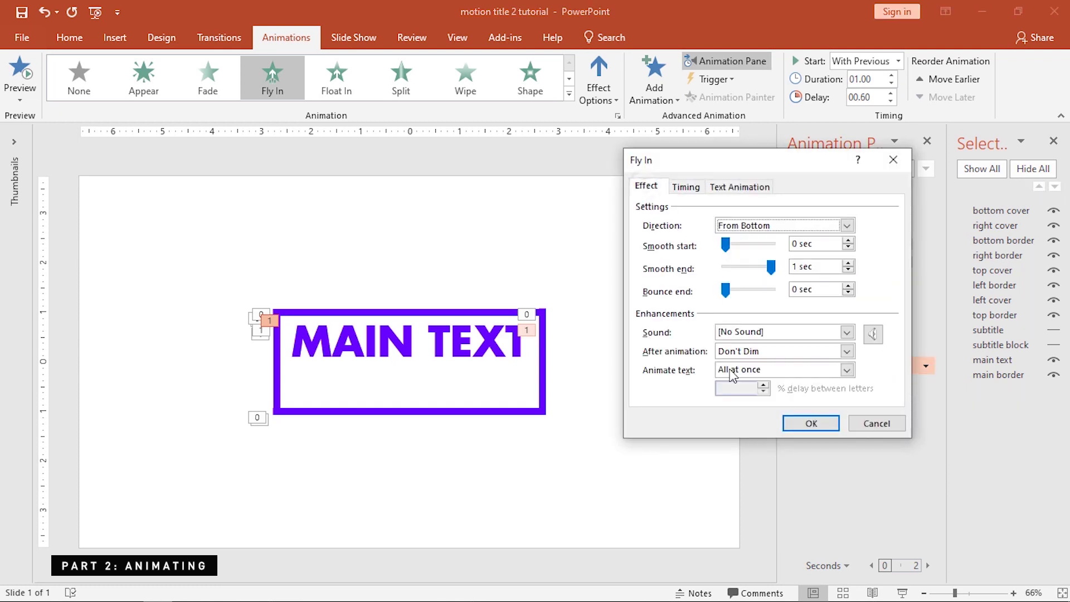
click(828, 378)
click(776, 391)
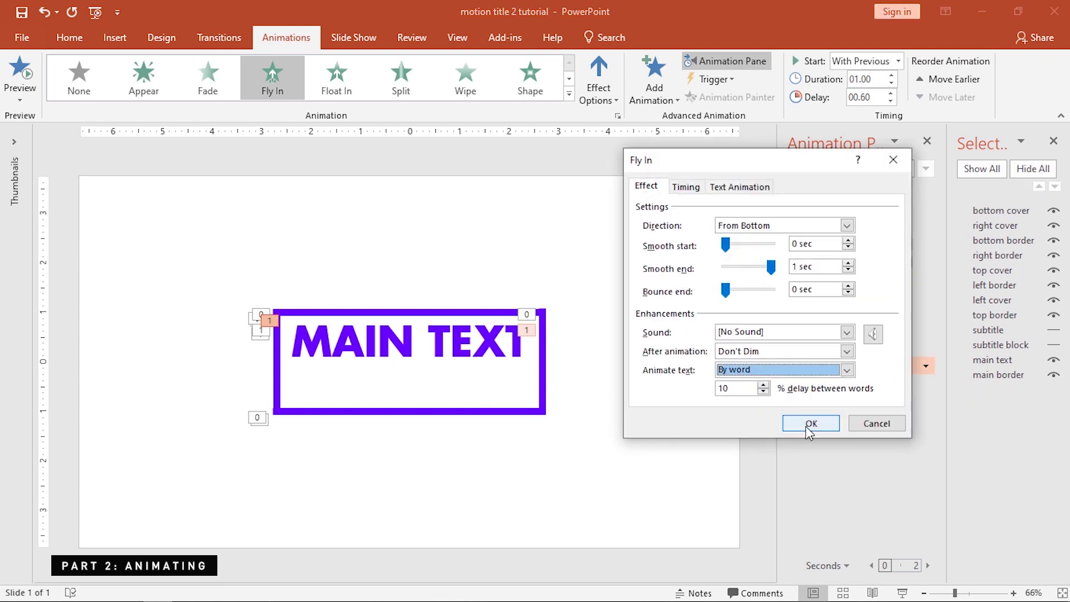
click(807, 425)
- Move the MAIN TEXT animation right after the bottom border and shorten its delay
drag(864, 364, 875, 279)
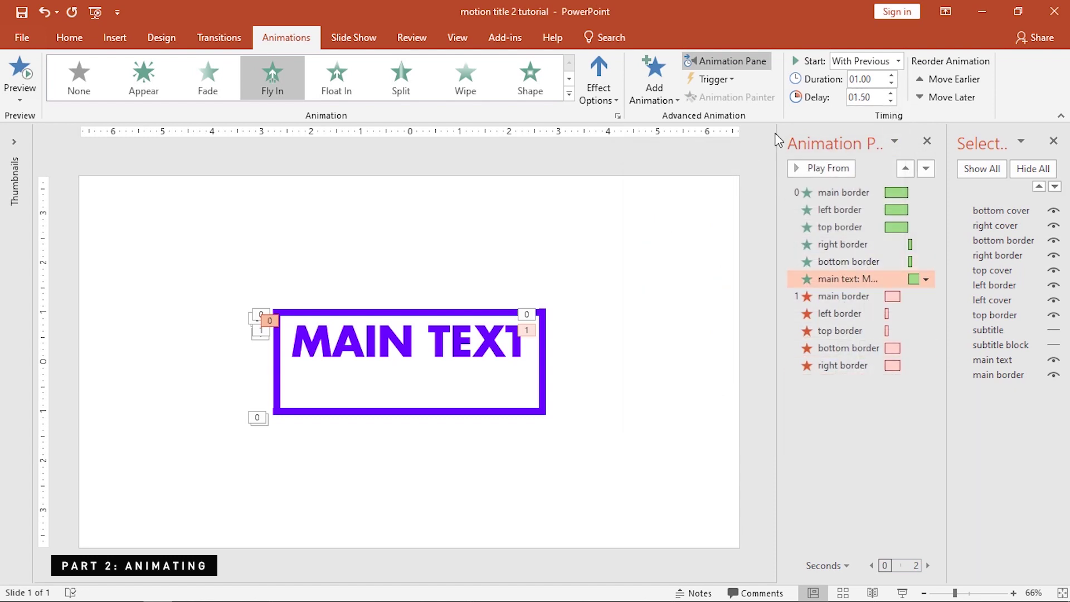
click(890, 101)
click(890, 101)
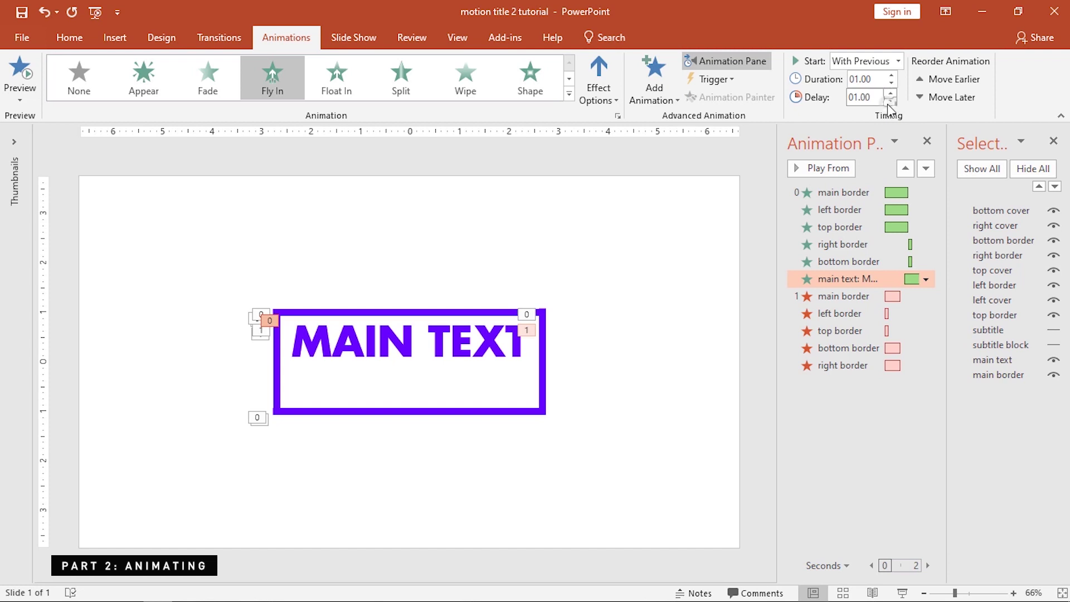
click(890, 101)
click(890, 101)
click(729, 169)
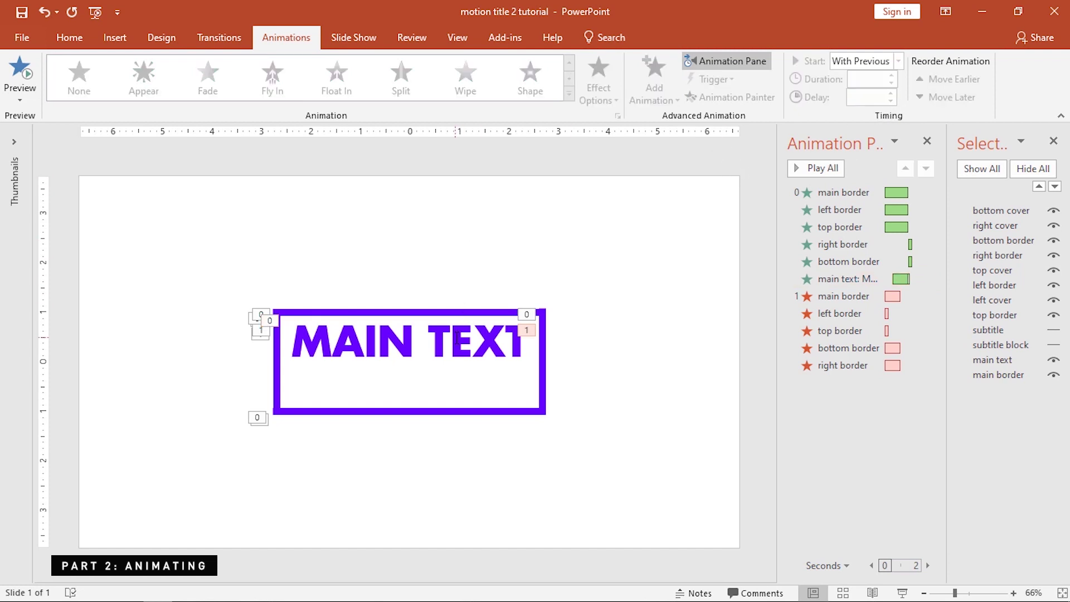
- Add a Fly Out exit to MAIN TEXT that starts With Previous
click(457, 338)
click(655, 83)
scroll(725, 351, down, 3)
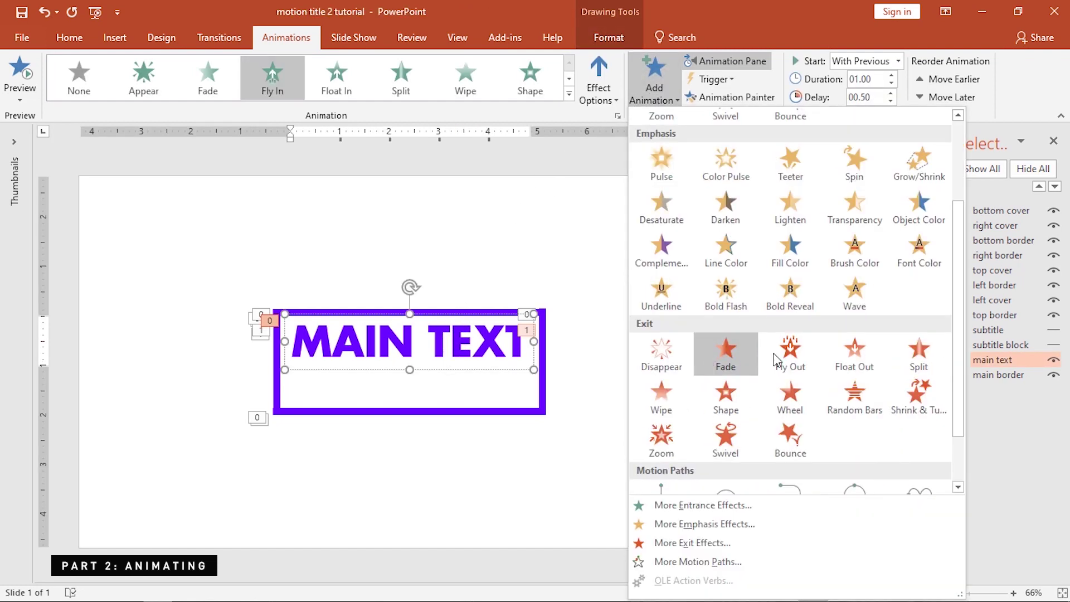
click(798, 353)
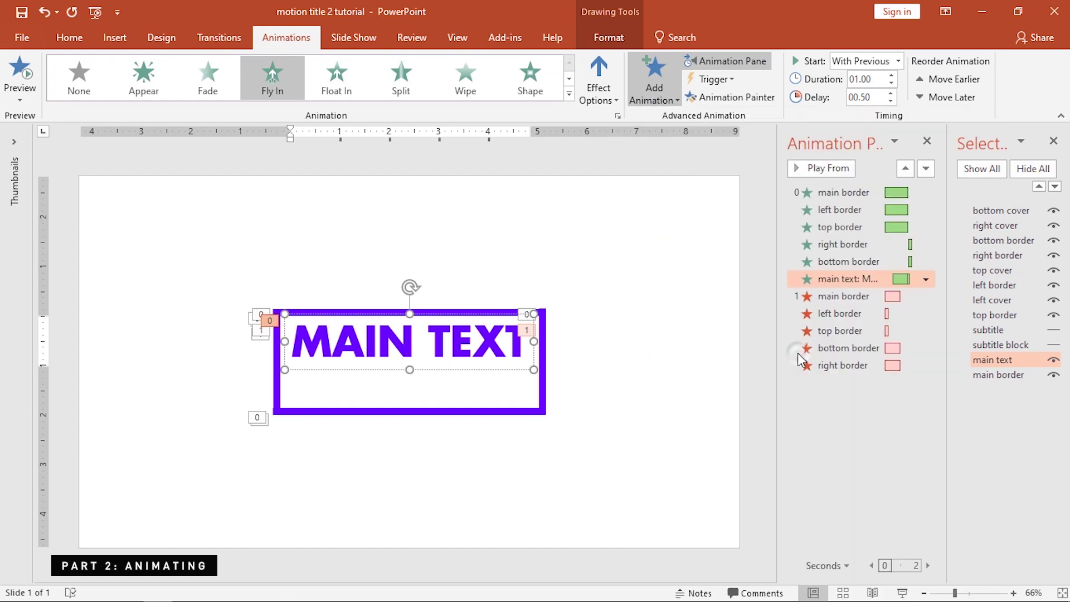
click(898, 60)
click(871, 95)
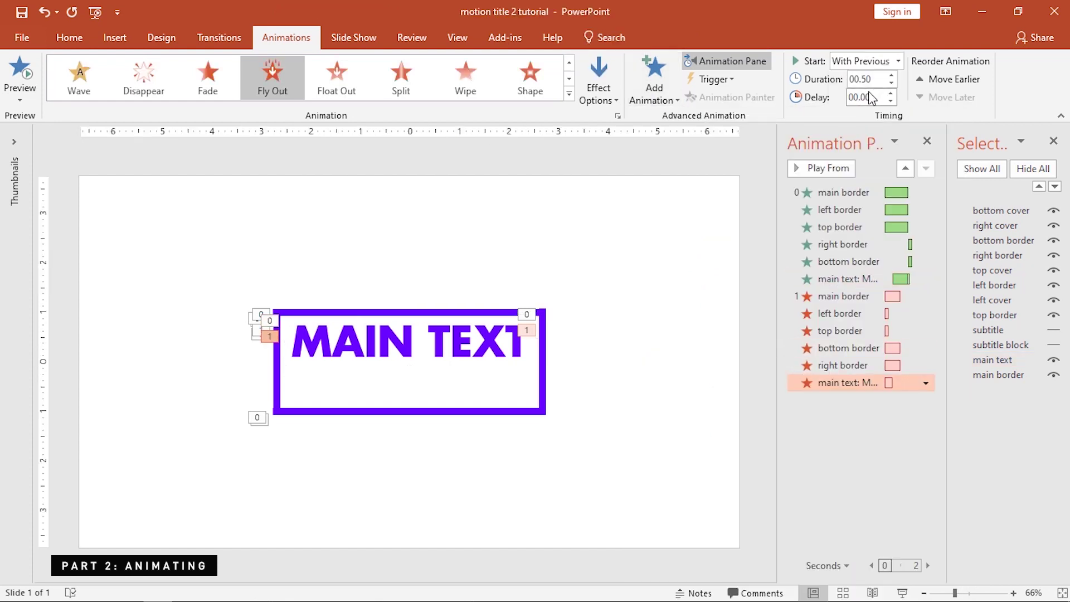
- Give the fly-out a 0.5-second smooth start and preview the sequence twice
double_click(885, 384)
drag(725, 256, 771, 255)
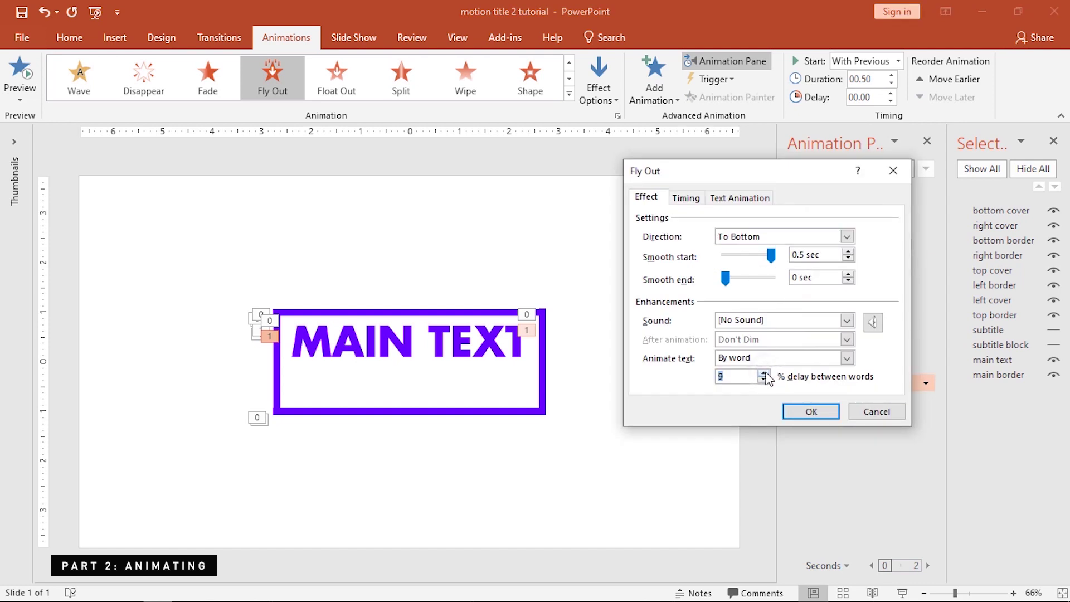
click(795, 414)
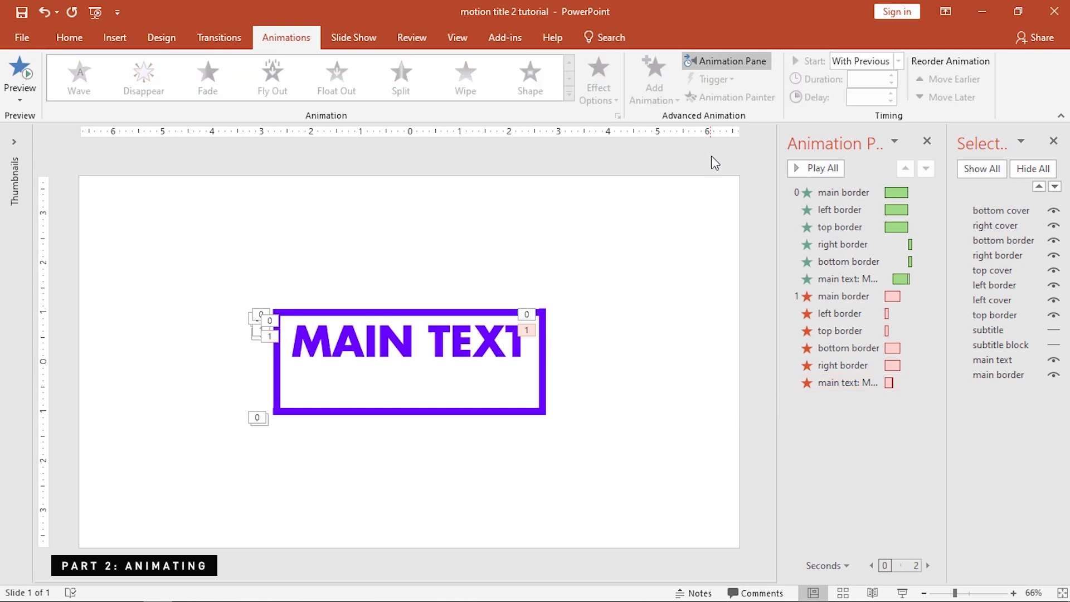
click(820, 168)
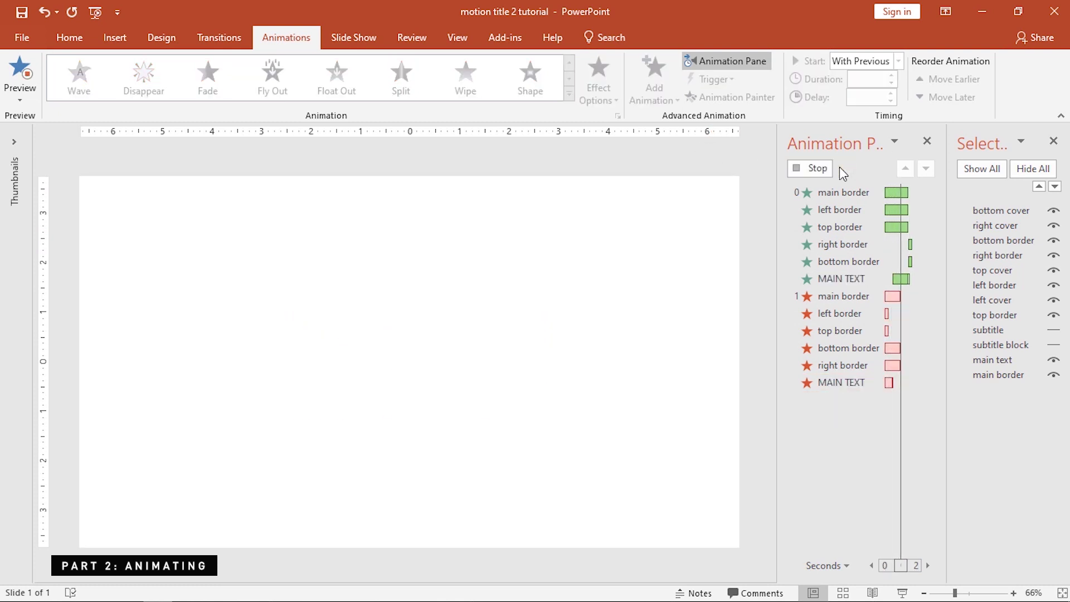
click(840, 166)
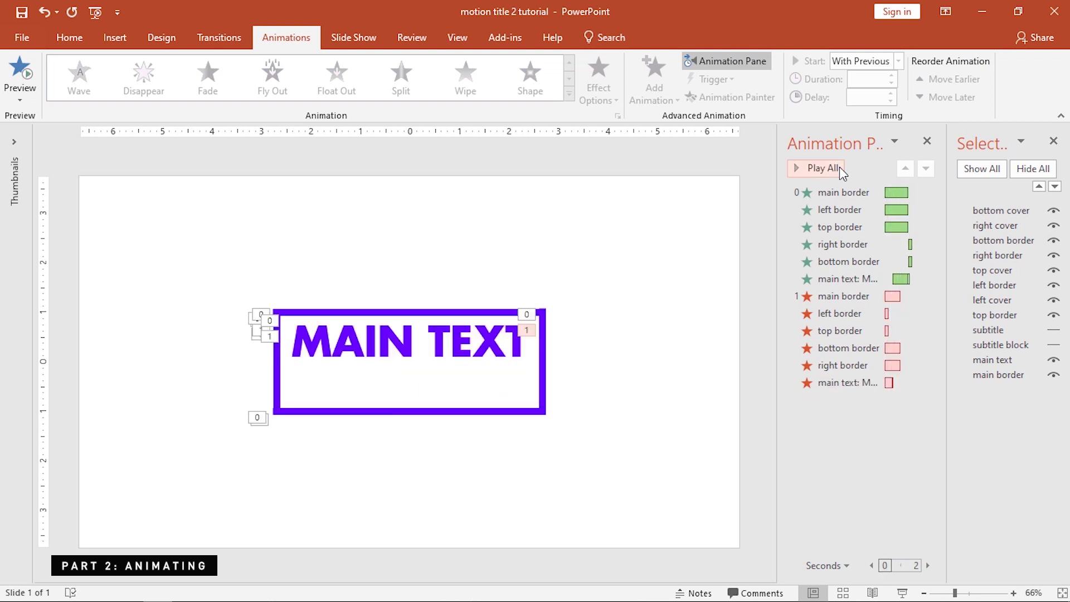
- Draw a rectangle below MAIN TEXT inside the frame and name it 'main text cover'
click(69, 38)
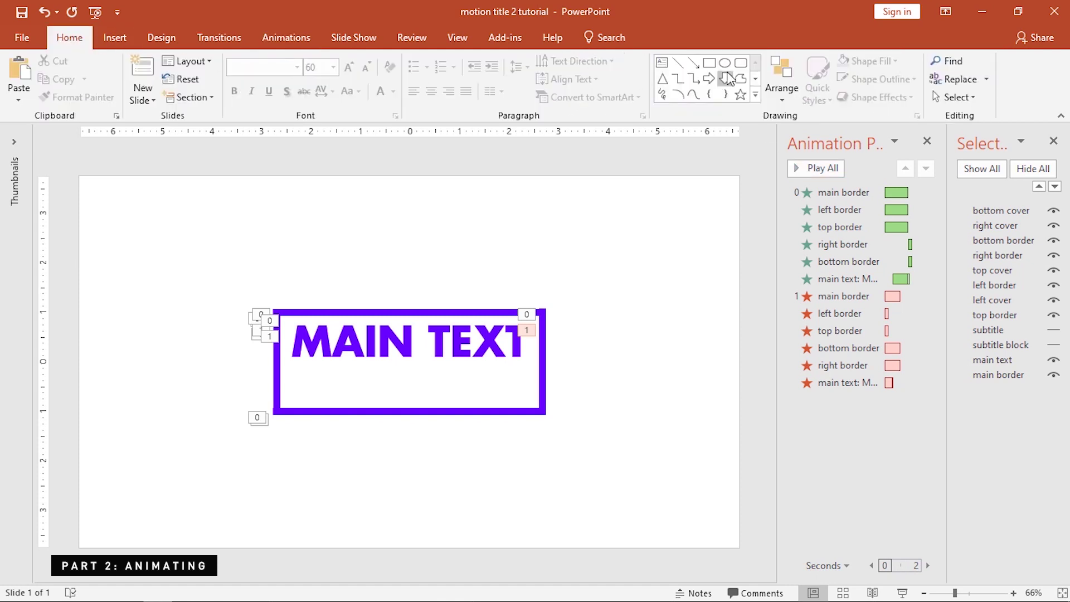
click(709, 63)
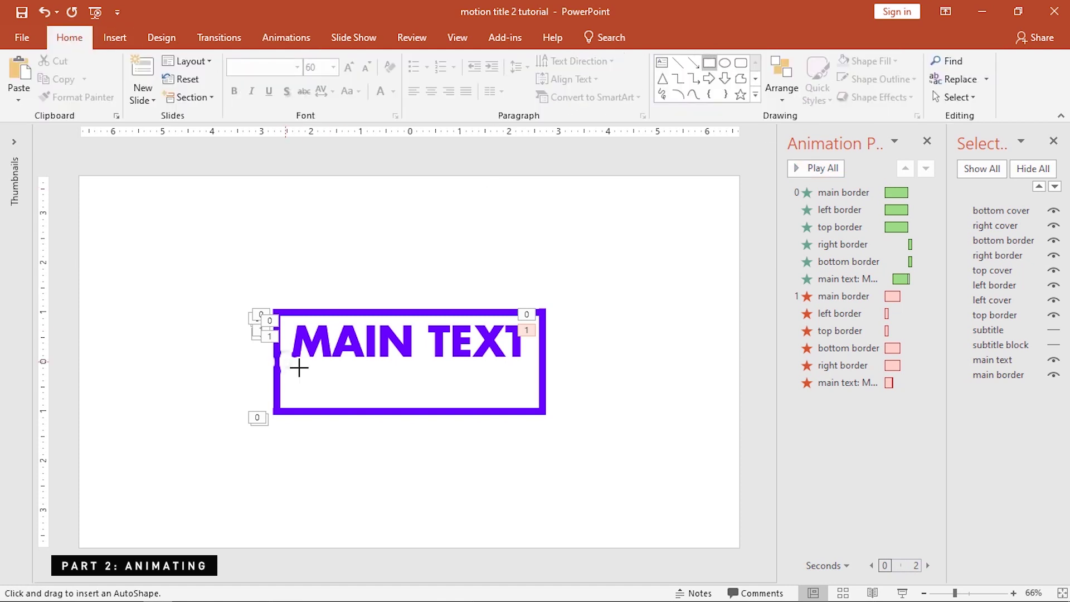
drag(285, 362, 530, 547)
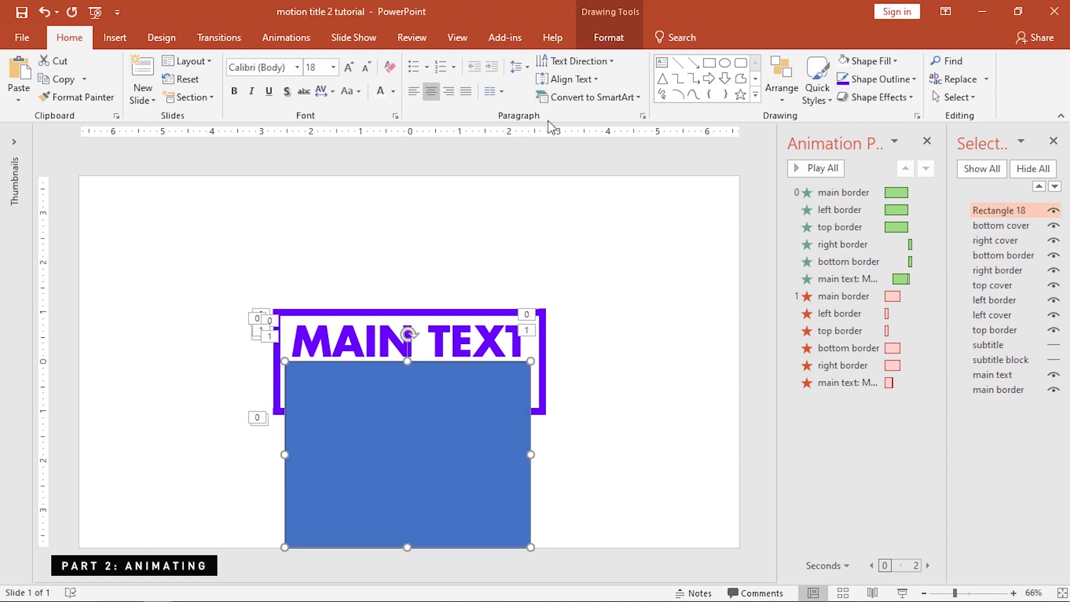
double_click(986, 211)
text(main text cover)
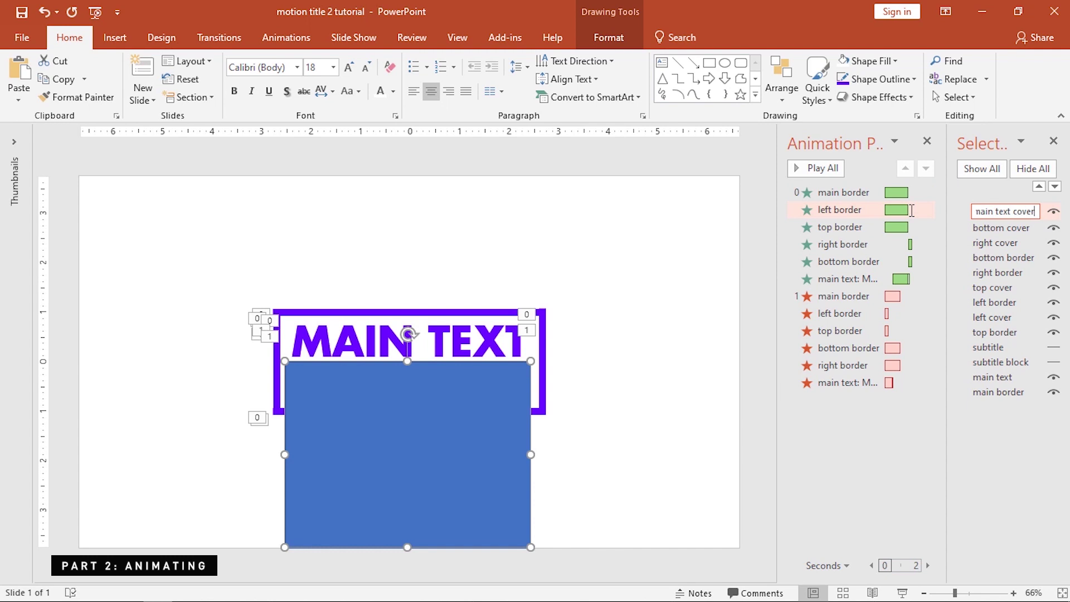
key(Return)
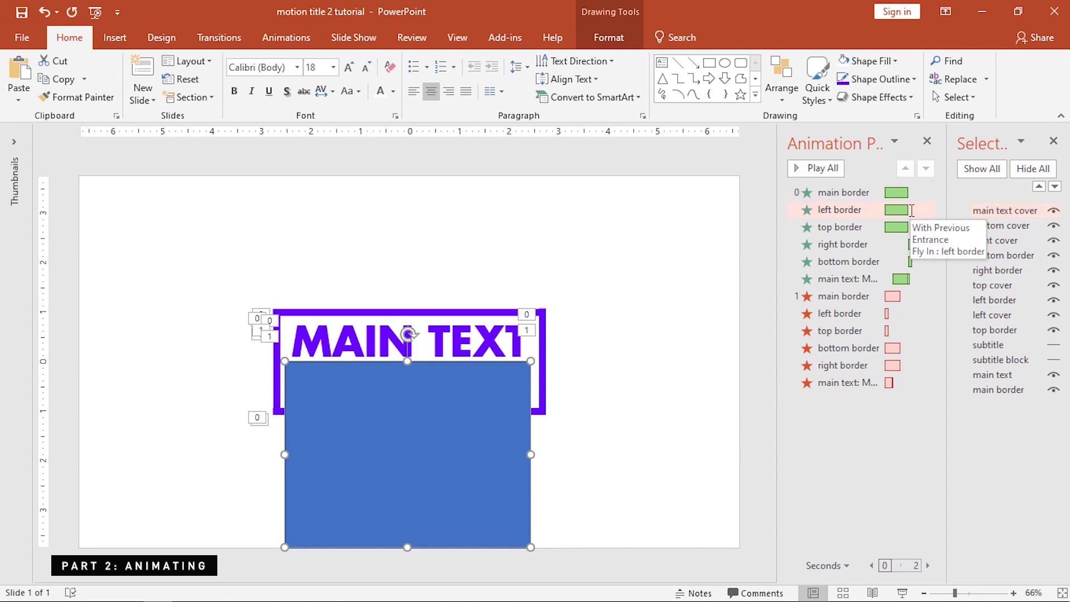
- Send 'main text cover' back in the stack and remove its outline and blue fill
click(1055, 186)
click(1055, 186)
double_click(1055, 187)
double_click(1055, 186)
double_click(1055, 186)
double_click(1056, 186)
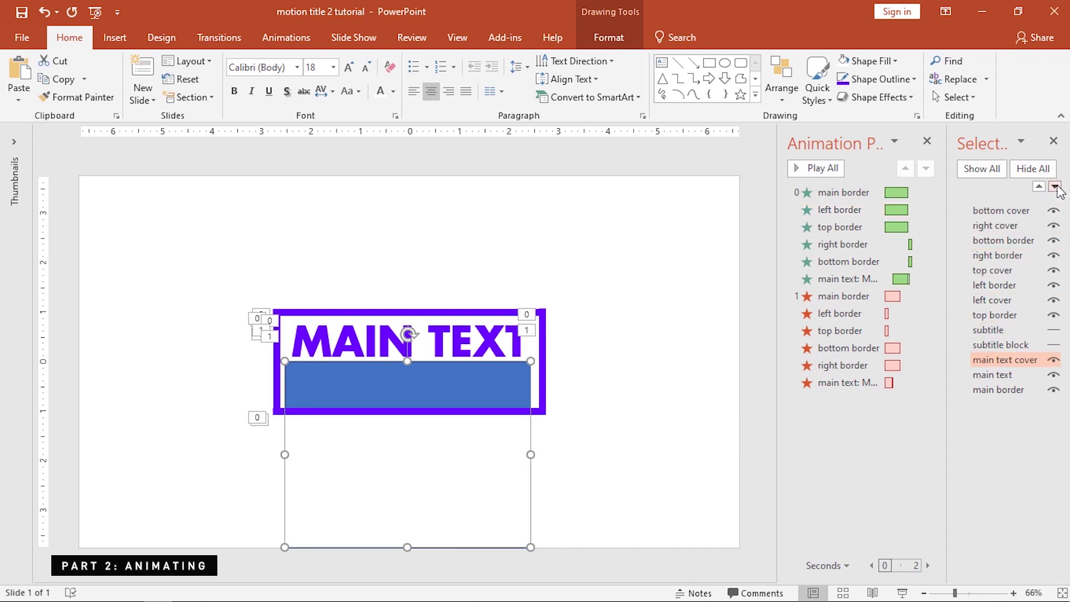
click(881, 80)
click(887, 250)
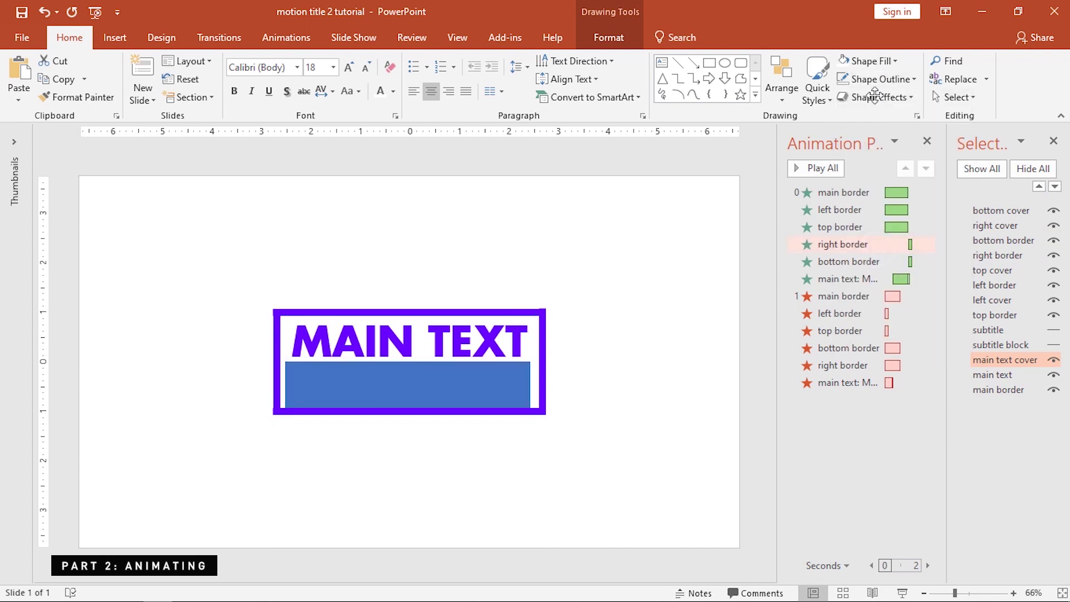
click(865, 61)
click(867, 231)
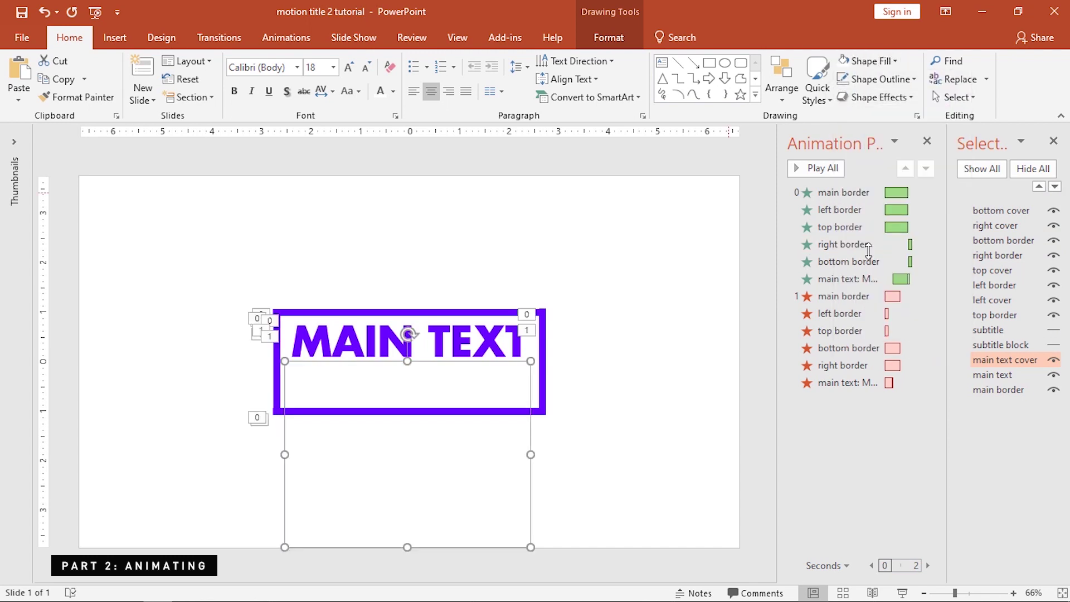
- Send the cover and MAIN TEXT together behind the main border
click(1004, 374)
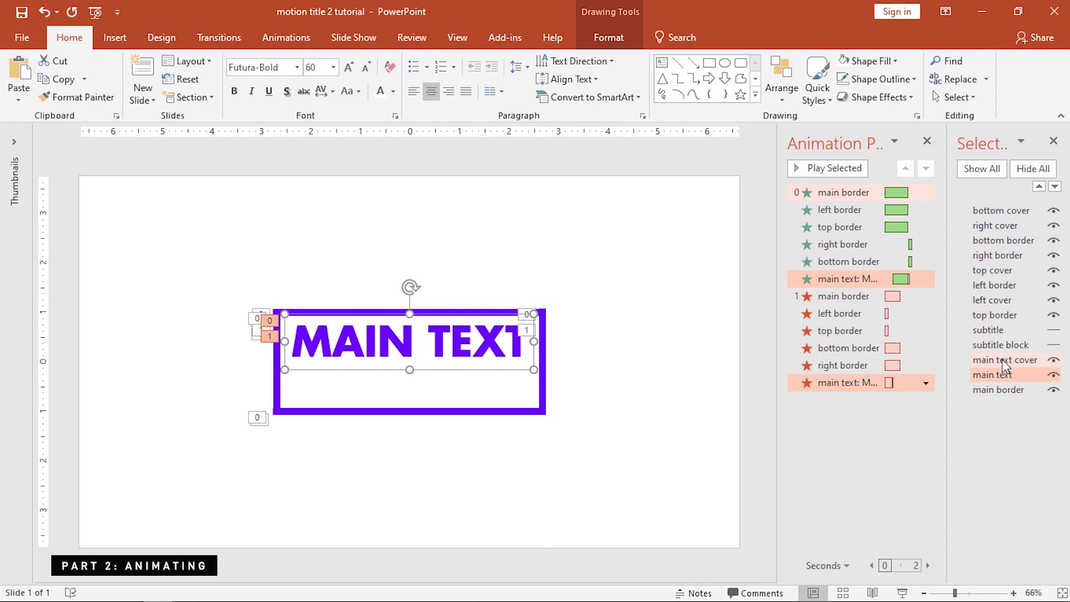
click(1002, 359)
ctrl+click(996, 375)
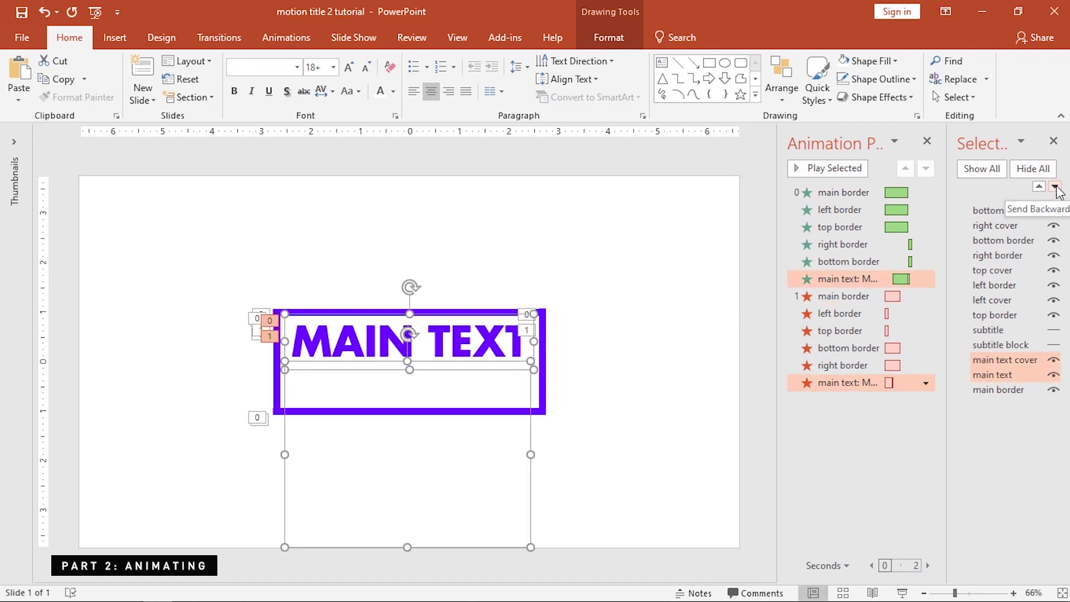
click(1056, 186)
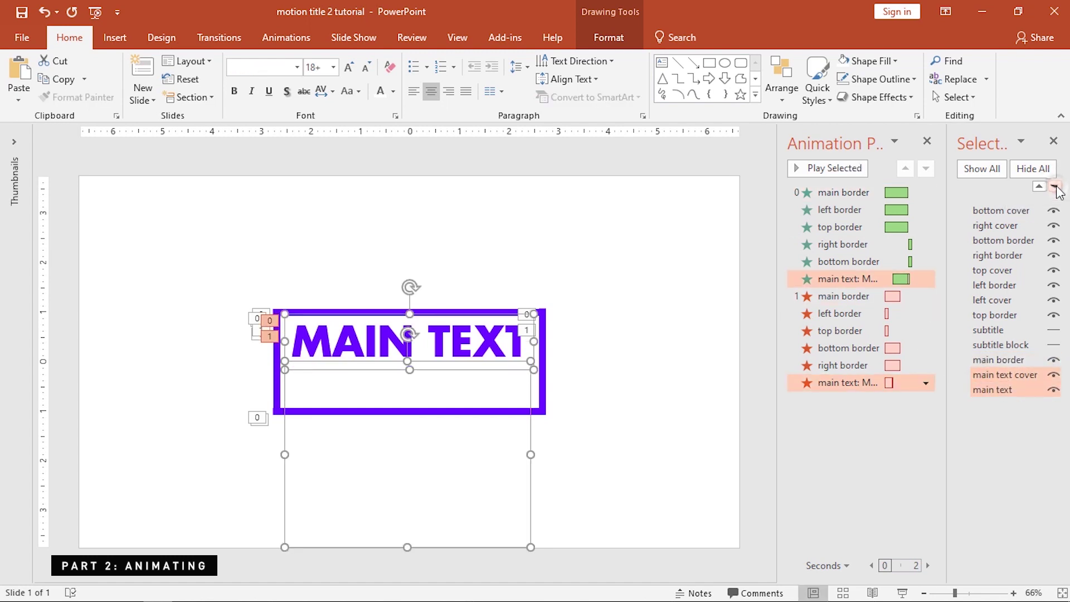
click(718, 164)
- Unhide the subtitle block and give it a With Previous Fly In placed after MAIN TEXT
click(1054, 345)
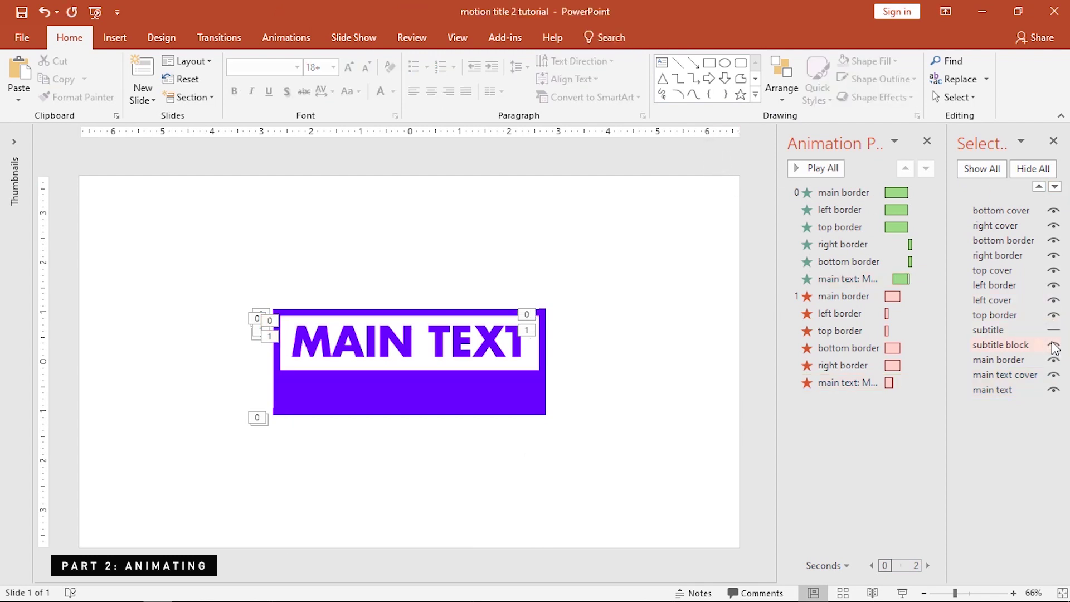
click(470, 378)
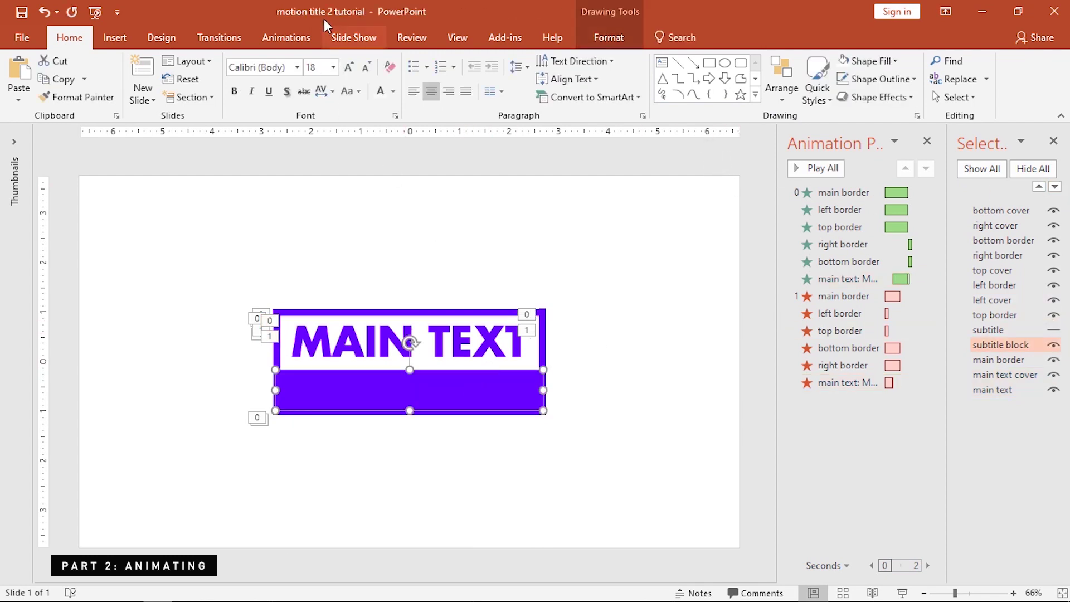
click(291, 34)
click(273, 76)
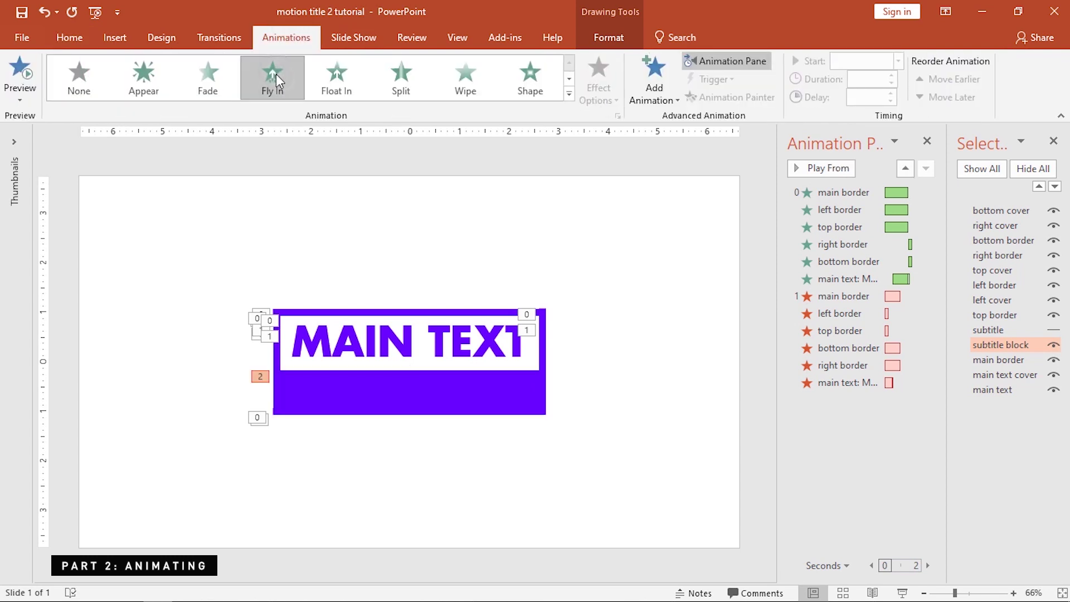
click(867, 61)
click(861, 83)
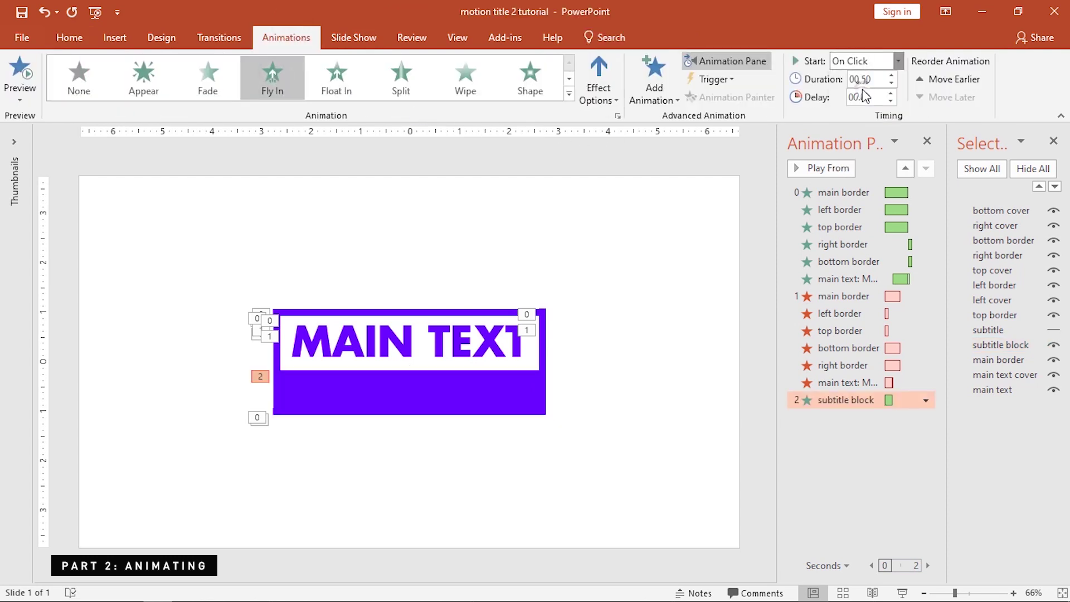
drag(874, 400, 897, 296)
- Set the subtitle fly-in to a 0.5 s smooth end, 1-second duration and 0.75 s delay
double_click(897, 295)
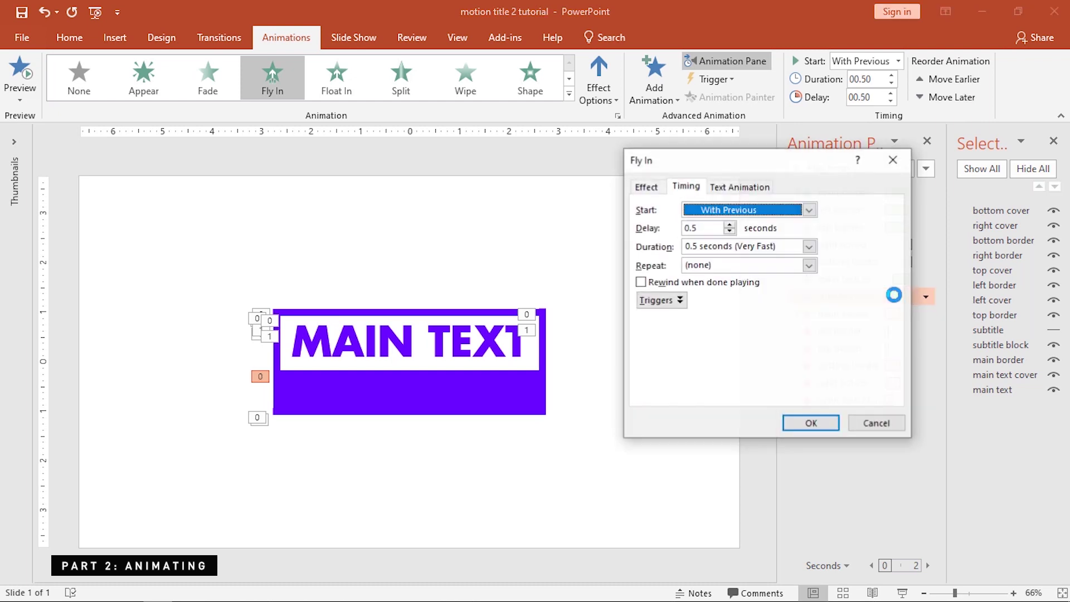
click(646, 186)
drag(725, 268, 771, 268)
click(799, 425)
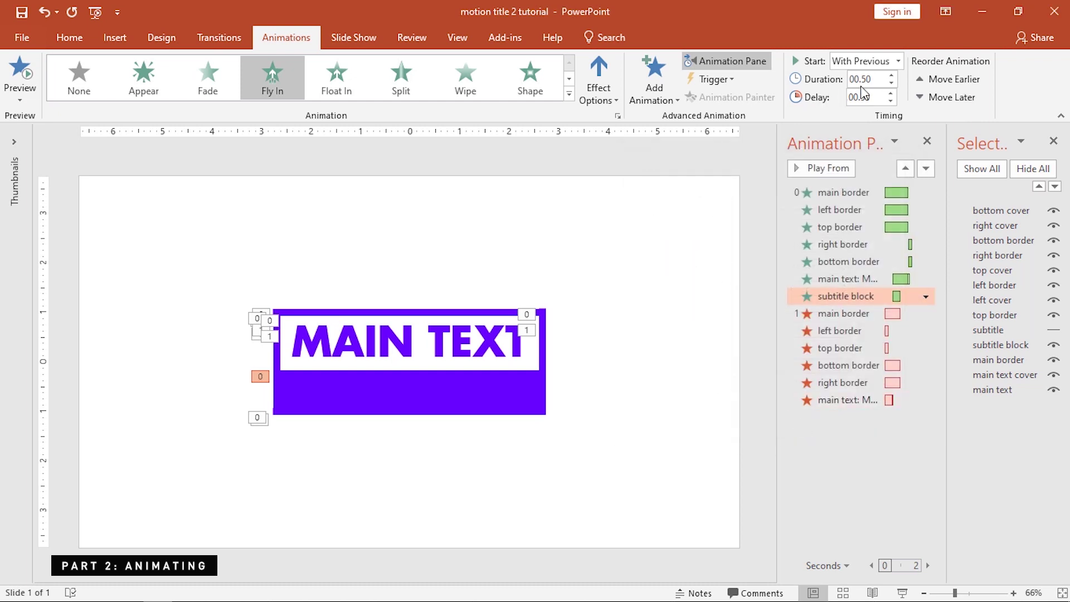
click(892, 76)
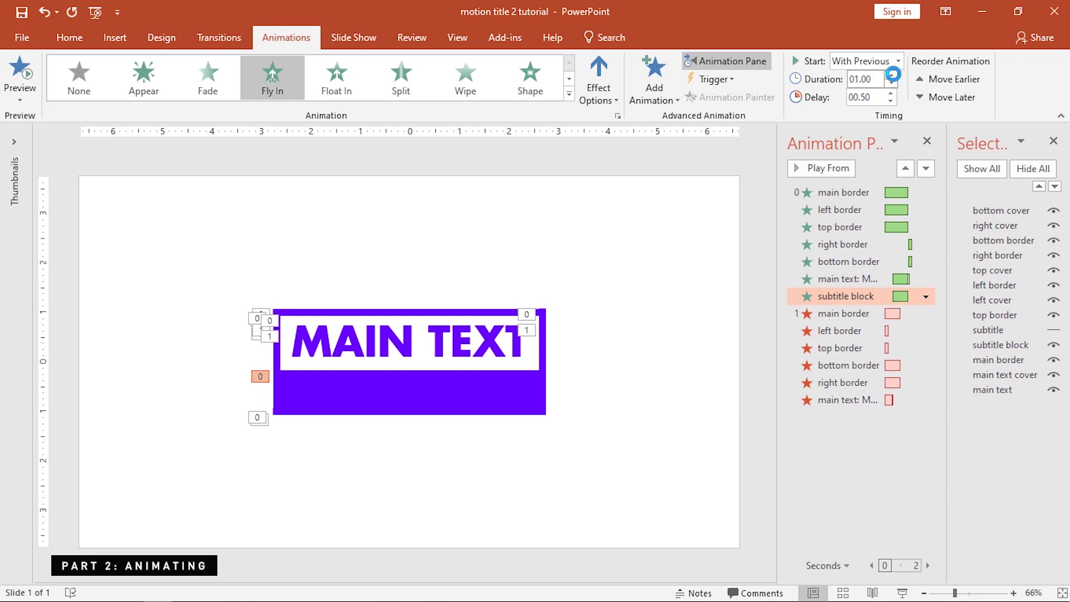
click(894, 94)
- Add a Fly Out exit to the subtitle block starting With Previous
click(490, 395)
click(652, 89)
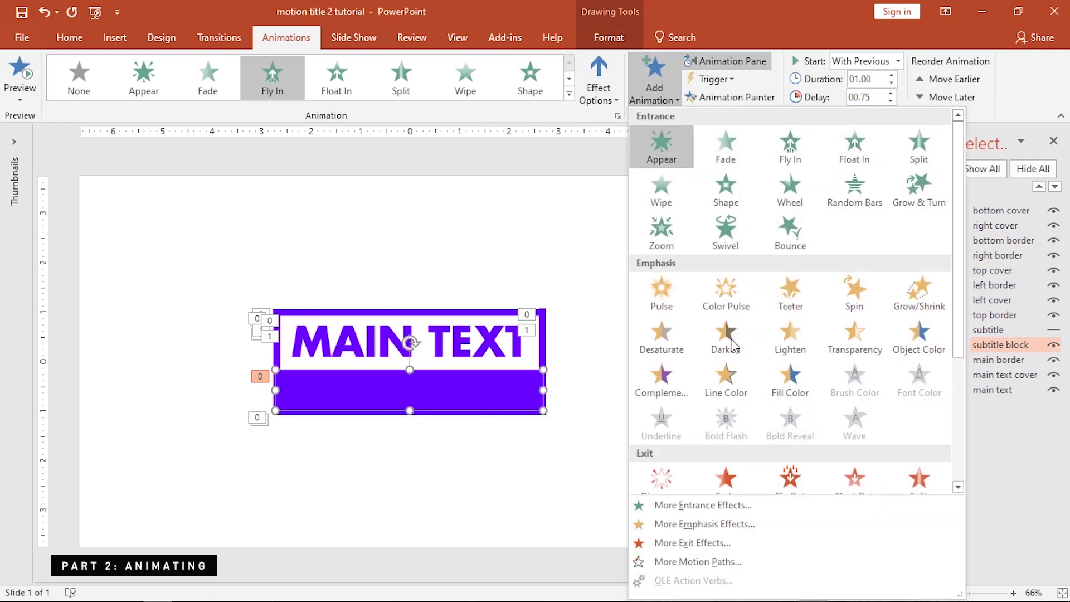
scroll(728, 352, down, 3)
click(789, 350)
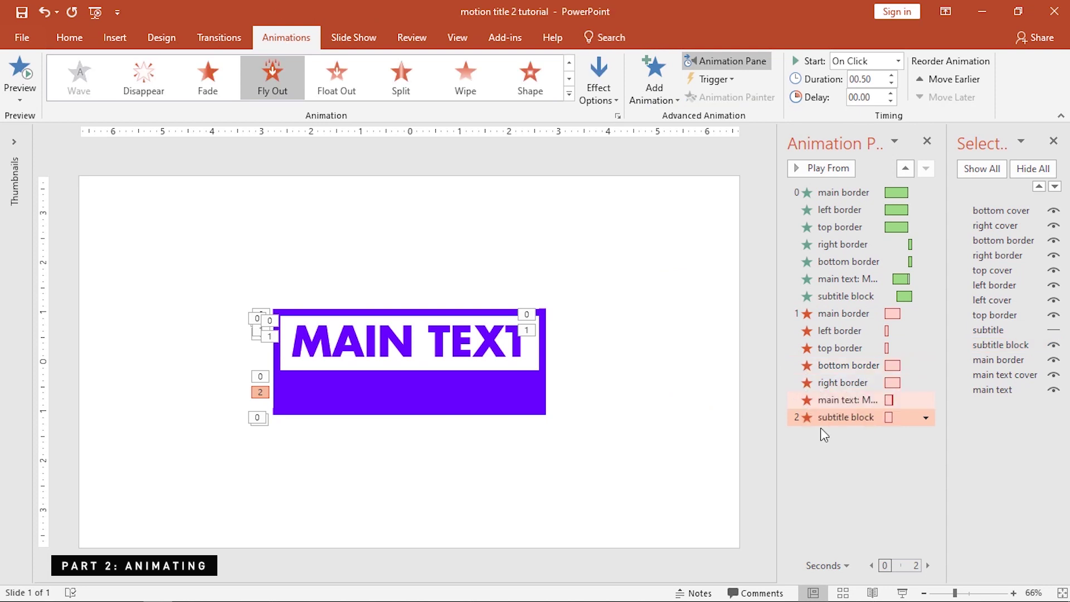
click(867, 61)
click(853, 95)
- Give the subtitle block's fly-out a 0.5-second smooth start
double_click(889, 419)
click(646, 196)
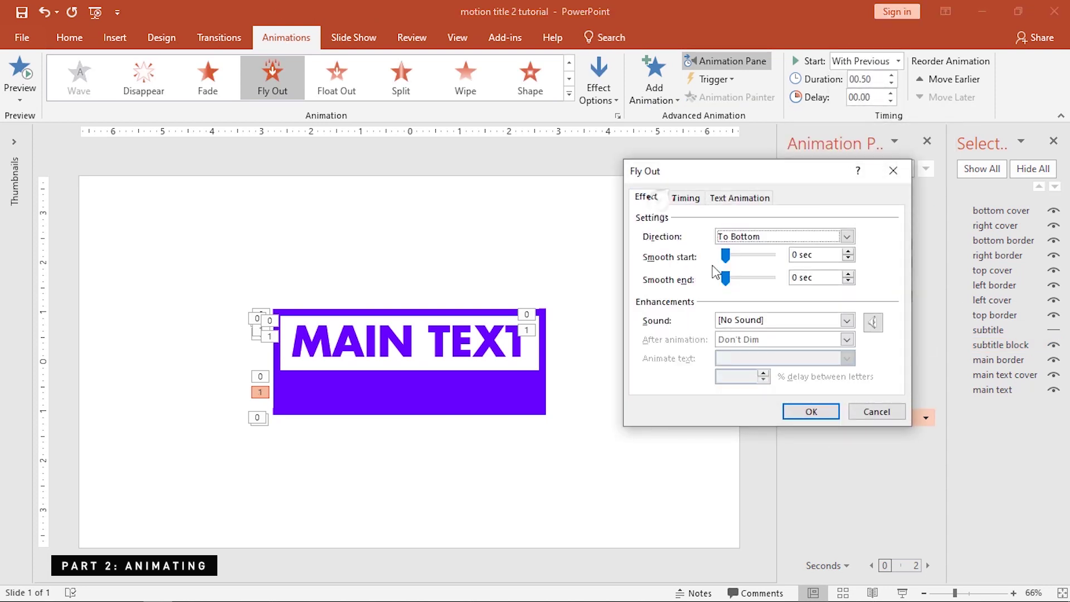
drag(725, 256, 771, 256)
click(803, 414)
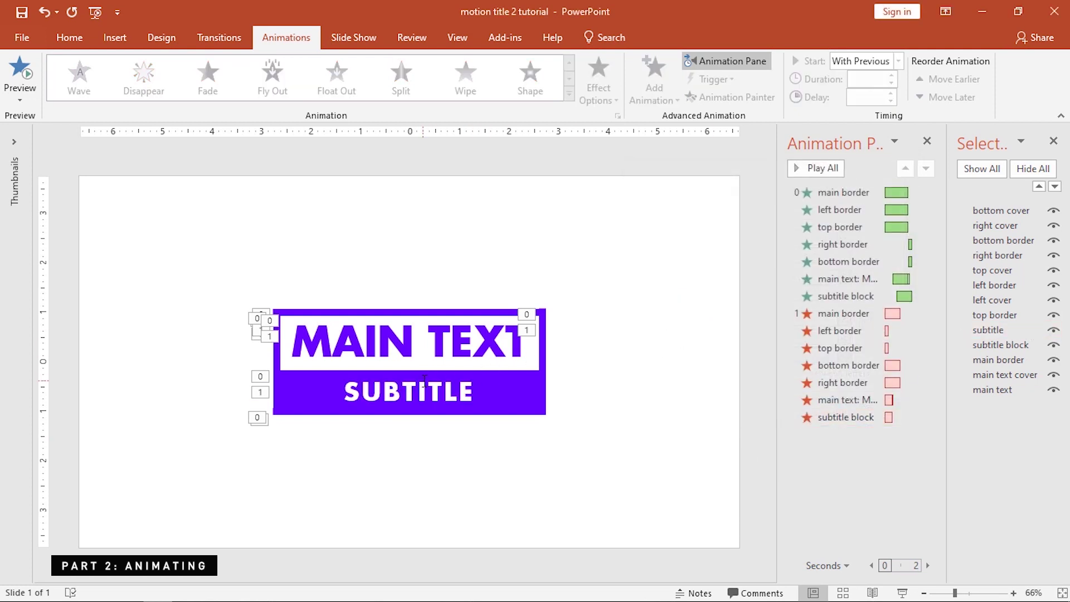
- Give the SUBTITLE text a Fade entrance placed after the subtitle block's entrance
click(423, 381)
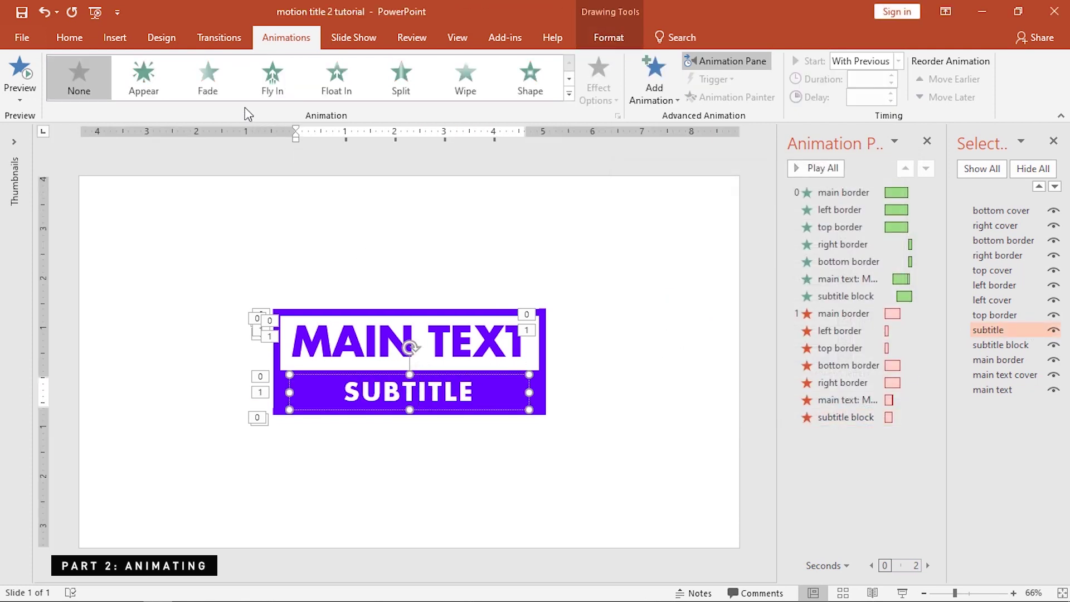
click(198, 74)
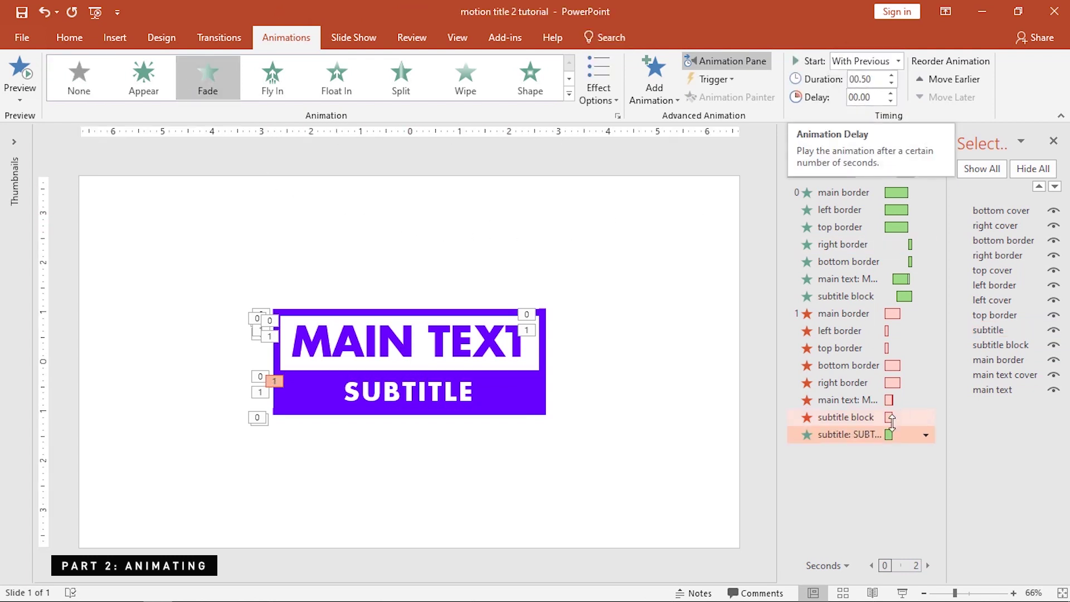
drag(869, 436, 872, 417)
drag(890, 316, 889, 312)
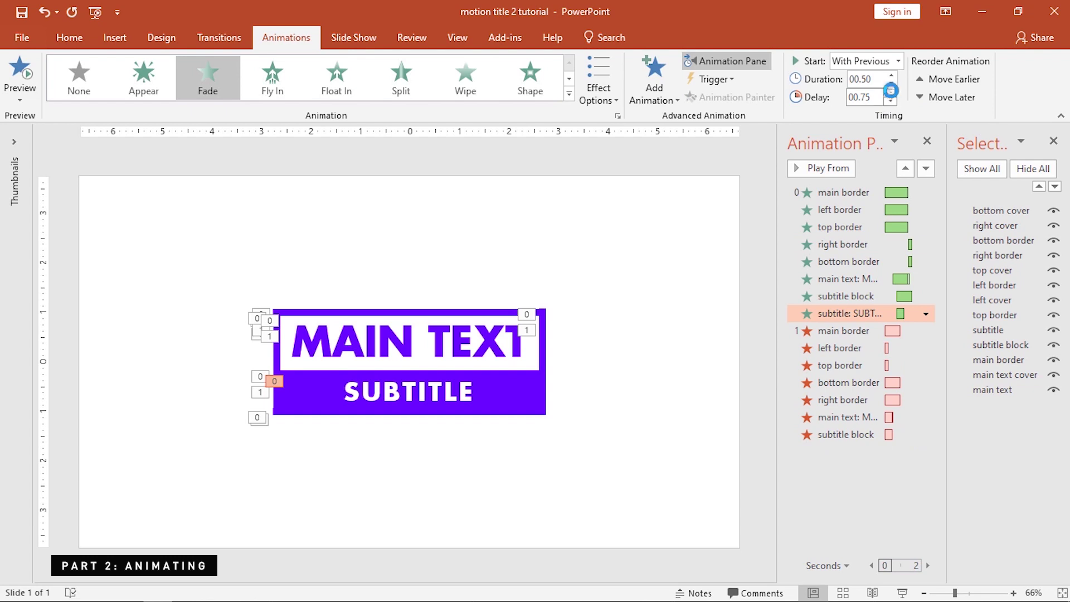
click(655, 214)
- Add a With Previous Fade exit to the SUBTITLE text and preview the title card
click(410, 397)
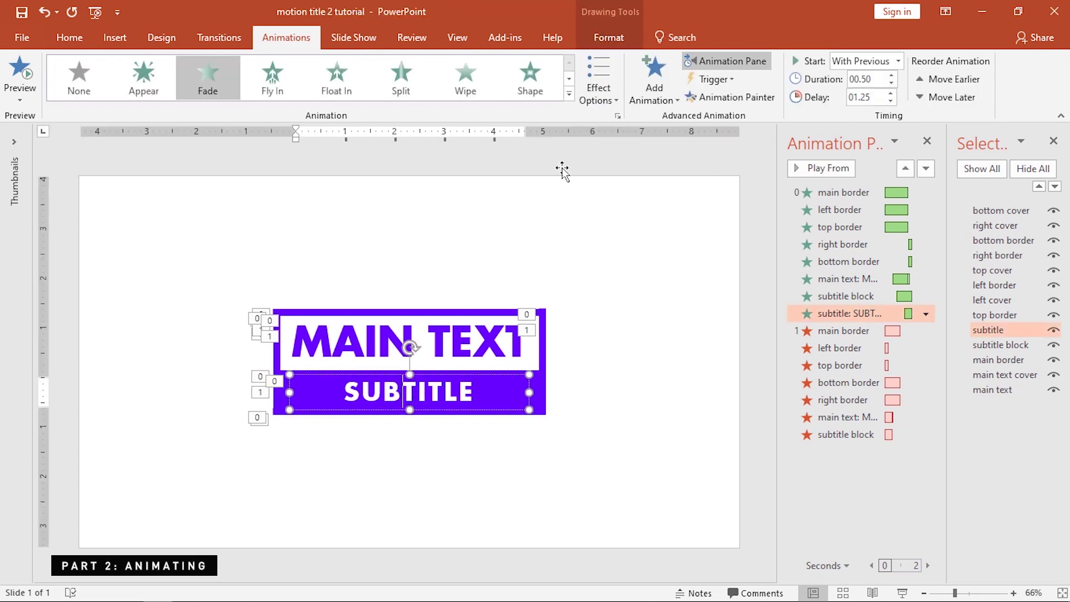
click(669, 90)
scroll(662, 423, down, 3)
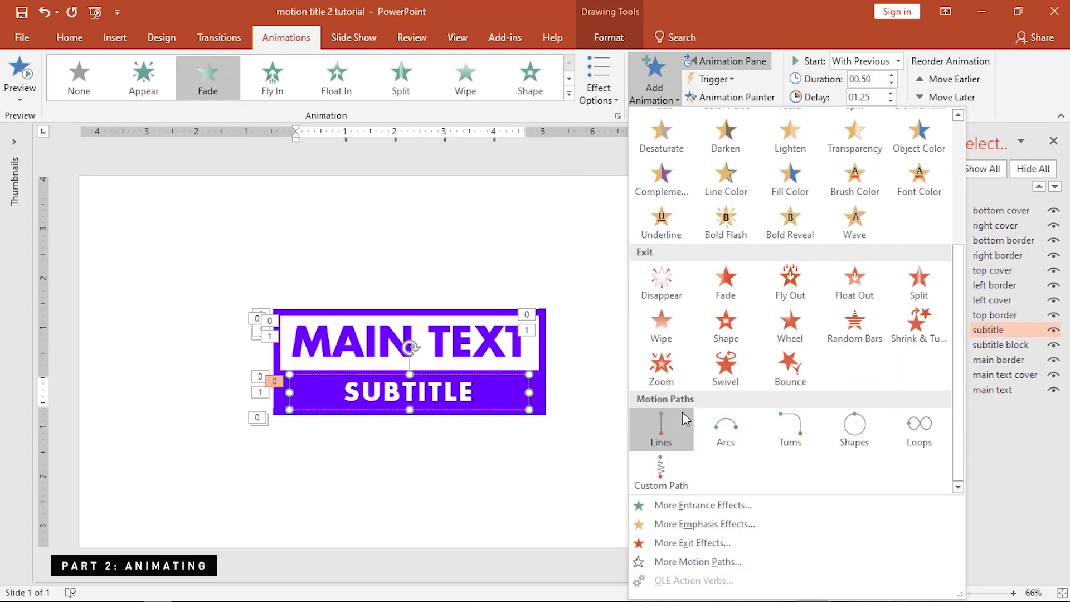
click(733, 286)
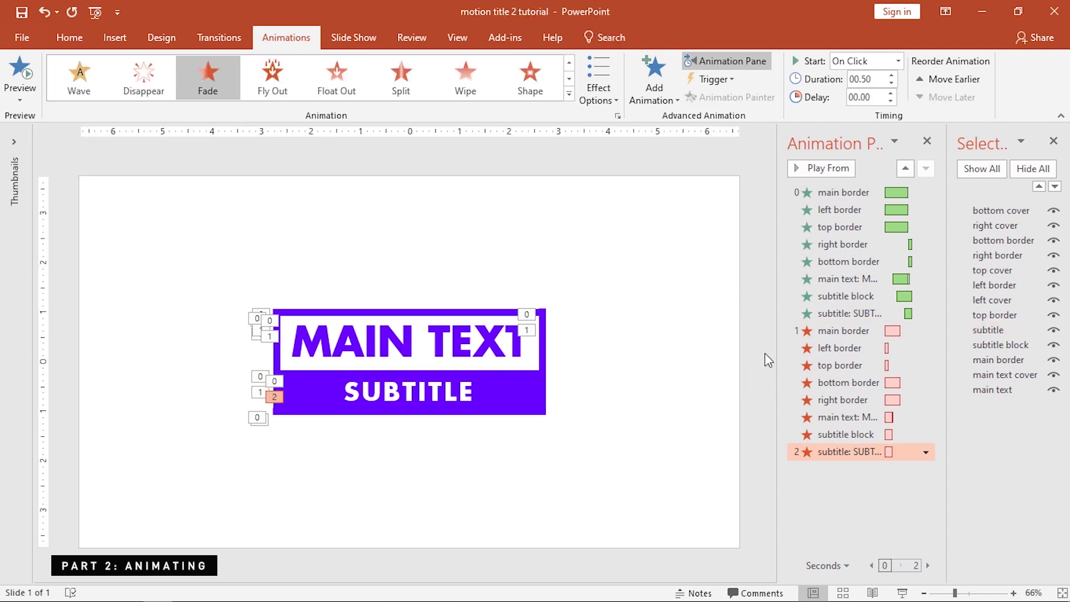
click(865, 93)
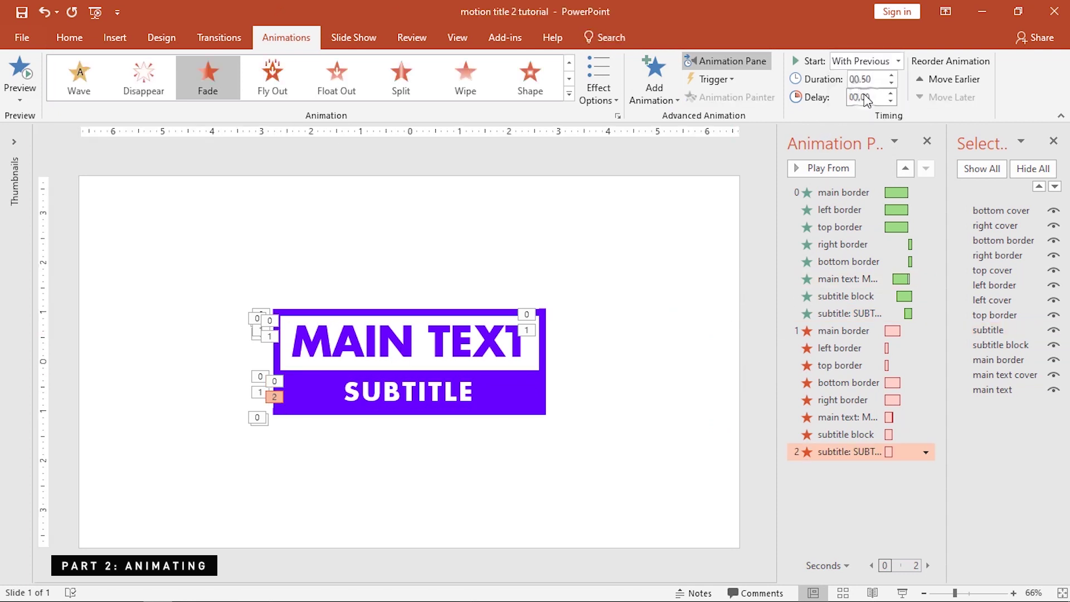
click(822, 168)
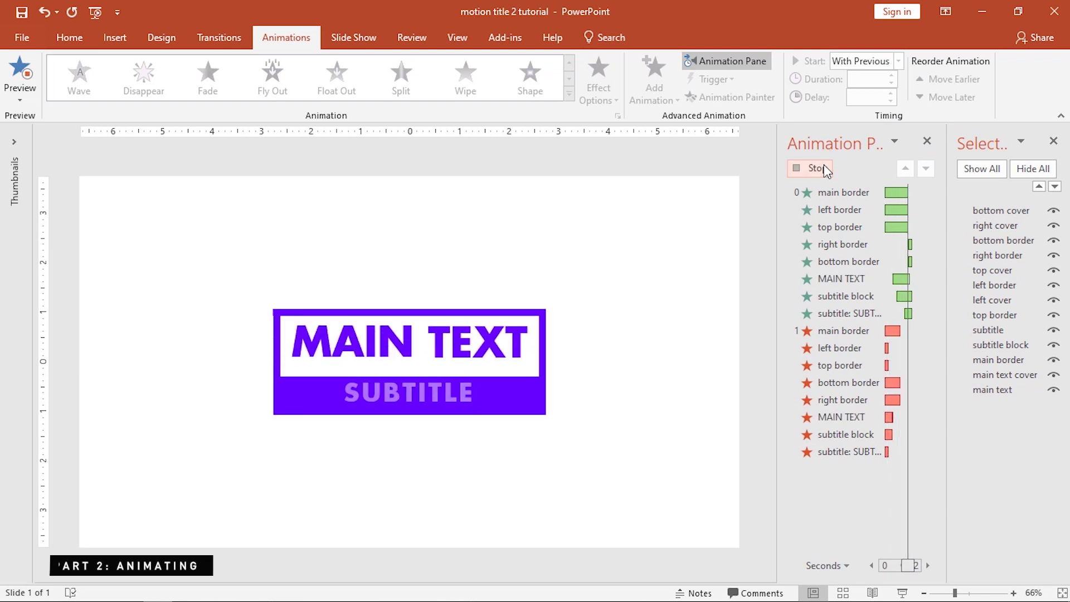
click(824, 168)
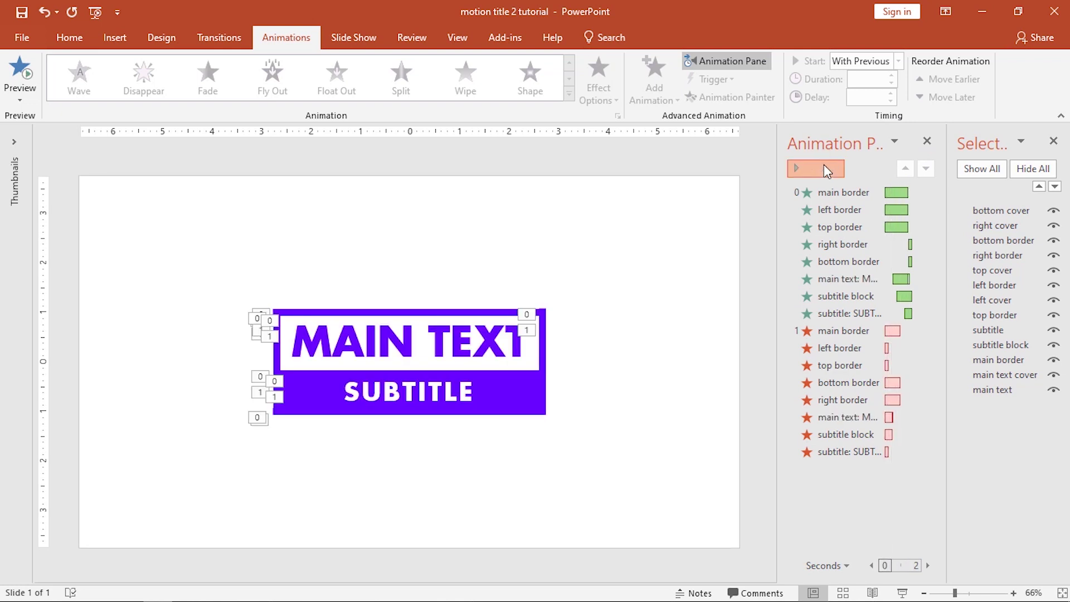